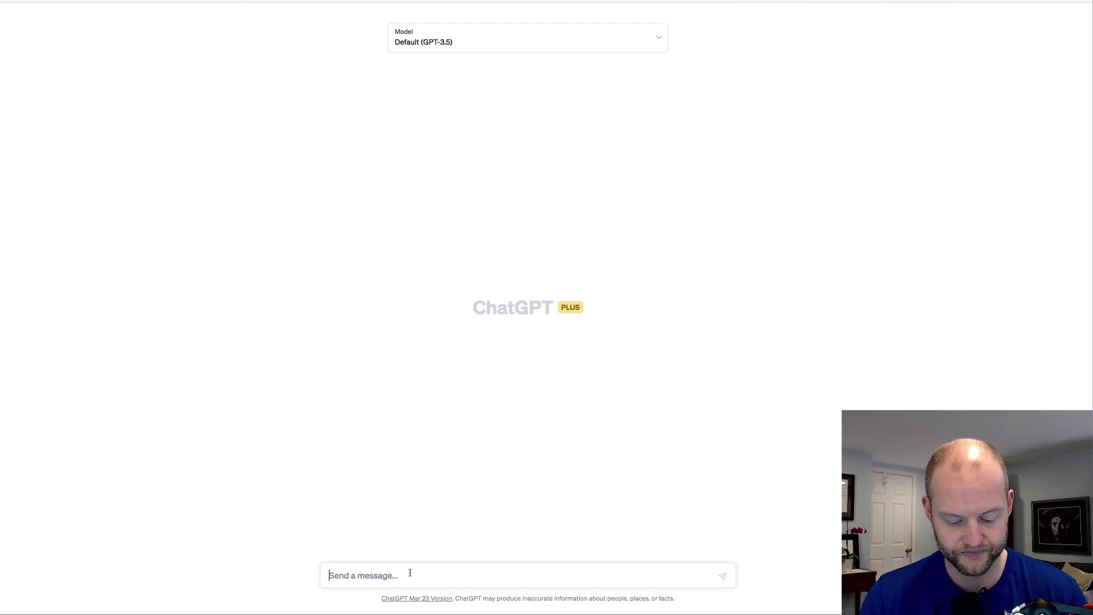
# Send 'chat what is a rubric', then reload after the error and tick Cloudflare's human check
pyautogui.write('ai')
pyautogui.press('BackSpace')
pyautogui.press('BackSpace')
pyautogui.write('chat')
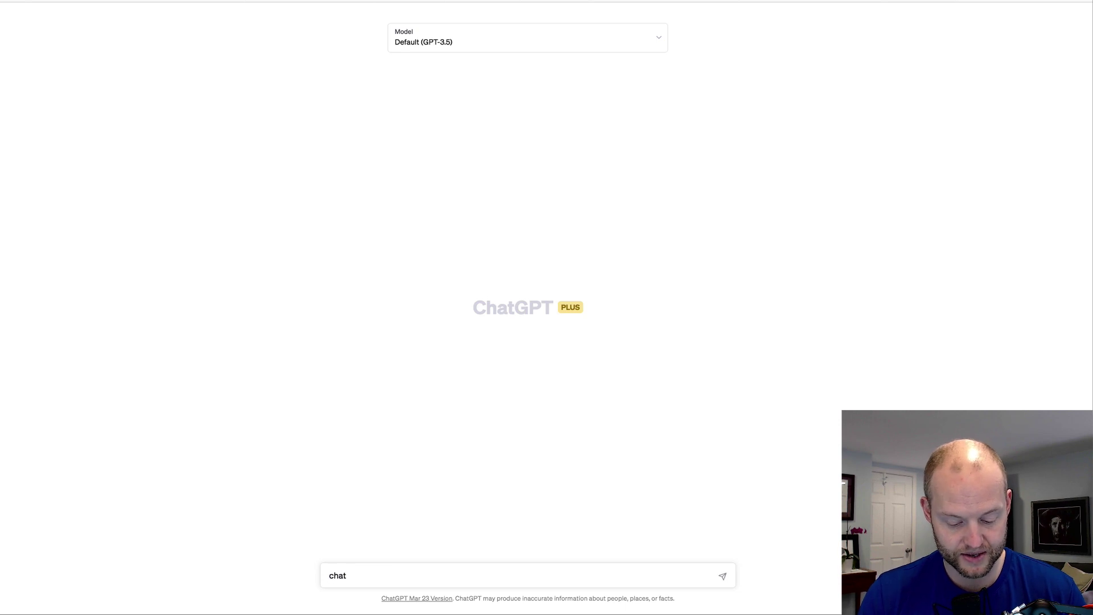
pyautogui.write(' l')
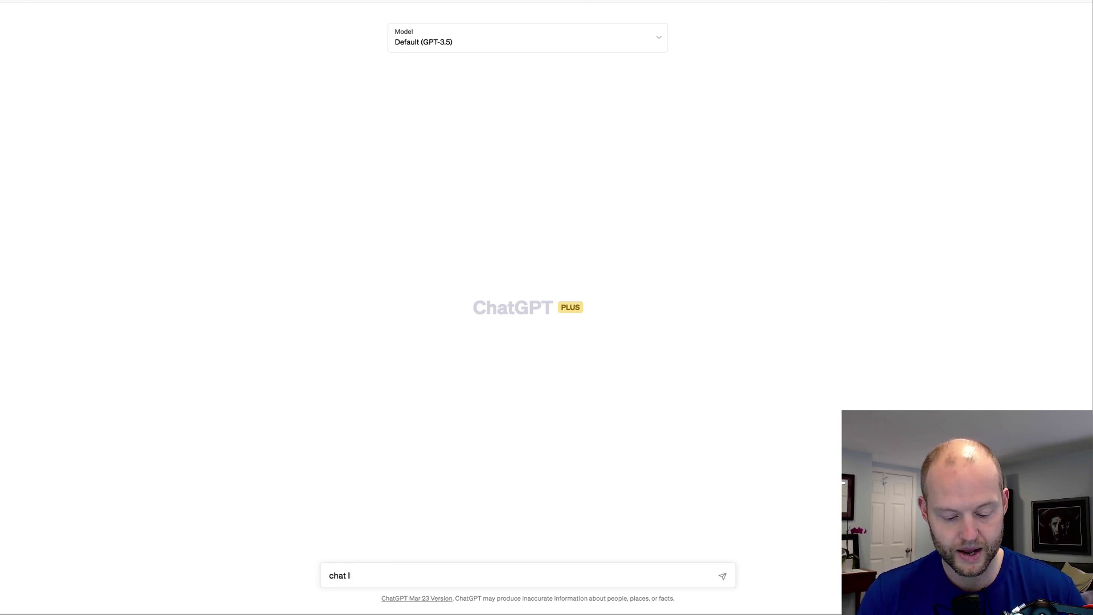
pyautogui.press('BackSpace')
pyautogui.write('wha tis')
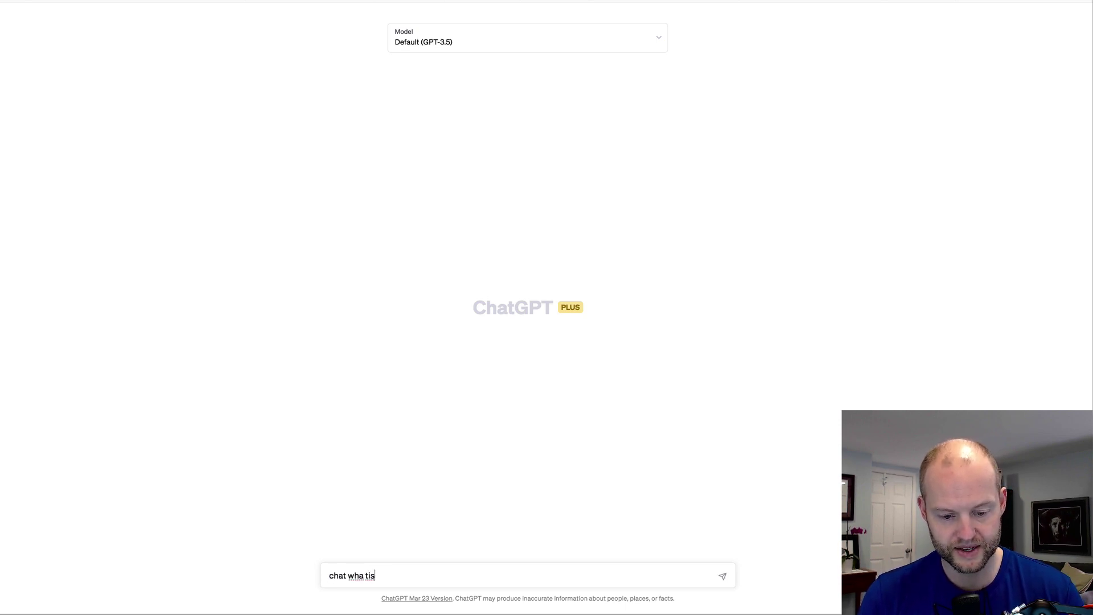
pyautogui.press('BackSpace')
pyautogui.press('BackSpace')
pyautogui.press('BackSpace')
pyautogui.press('BackSpace')
pyautogui.write('t is a rubr')
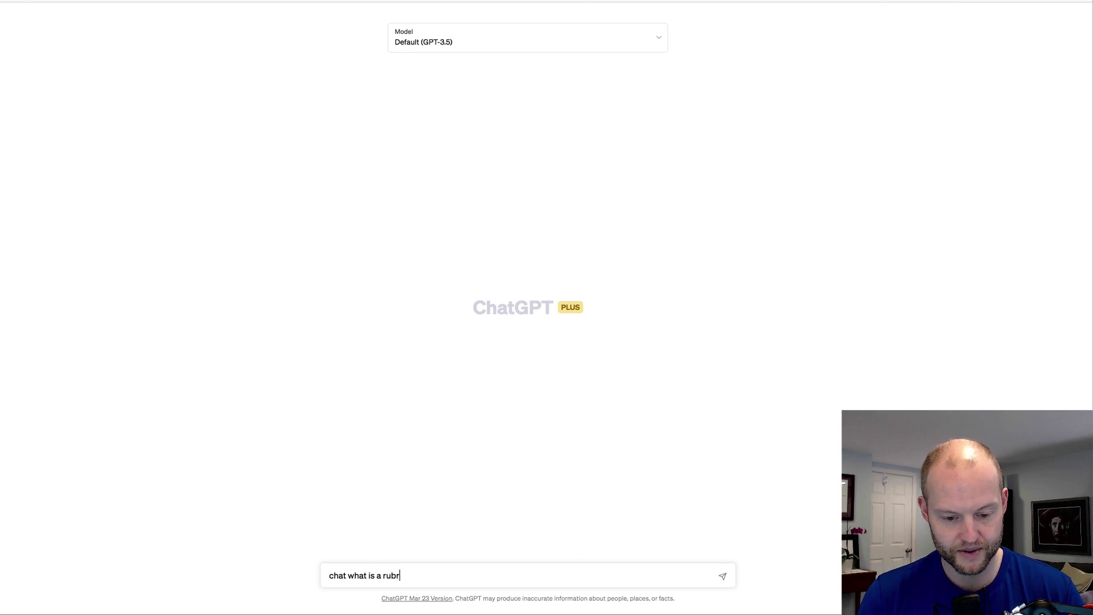
pyautogui.write('ic')
pyautogui.press('Return')
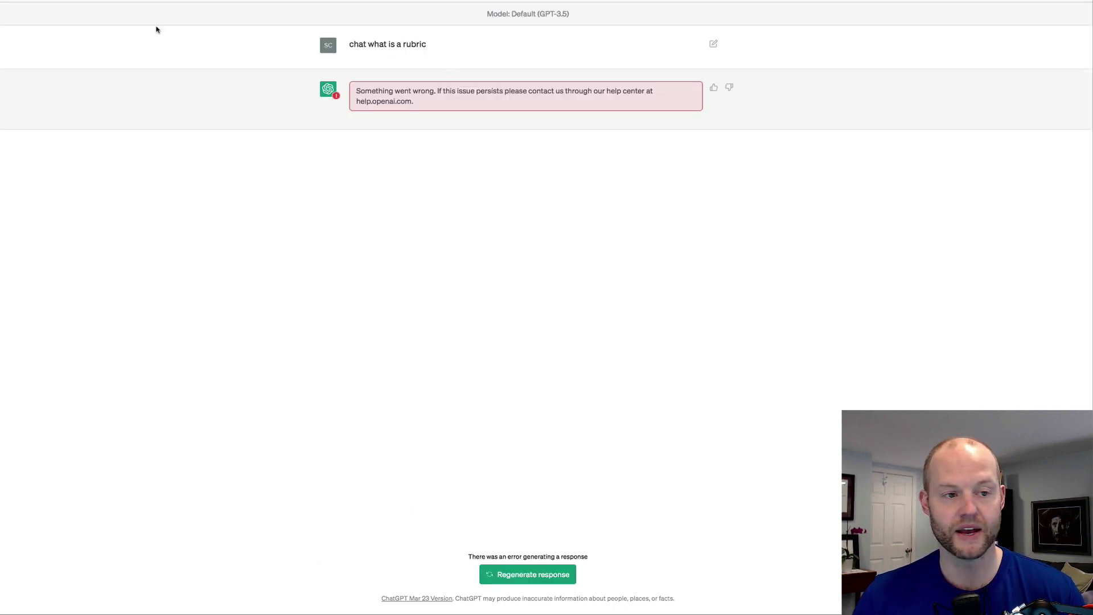
pyautogui.press('super+r')
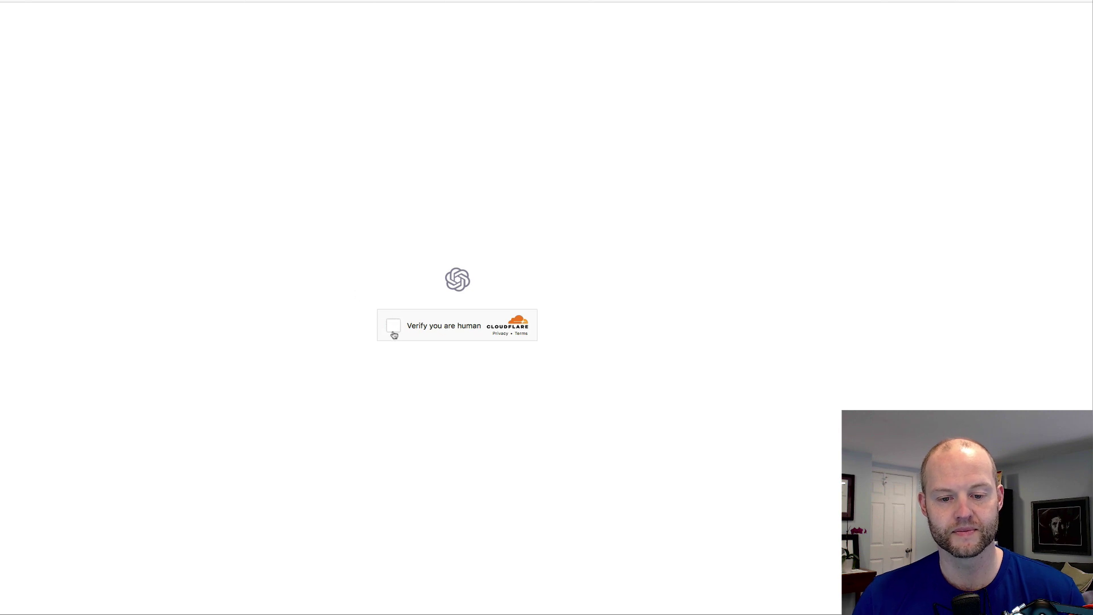
pyautogui.click(394, 327)
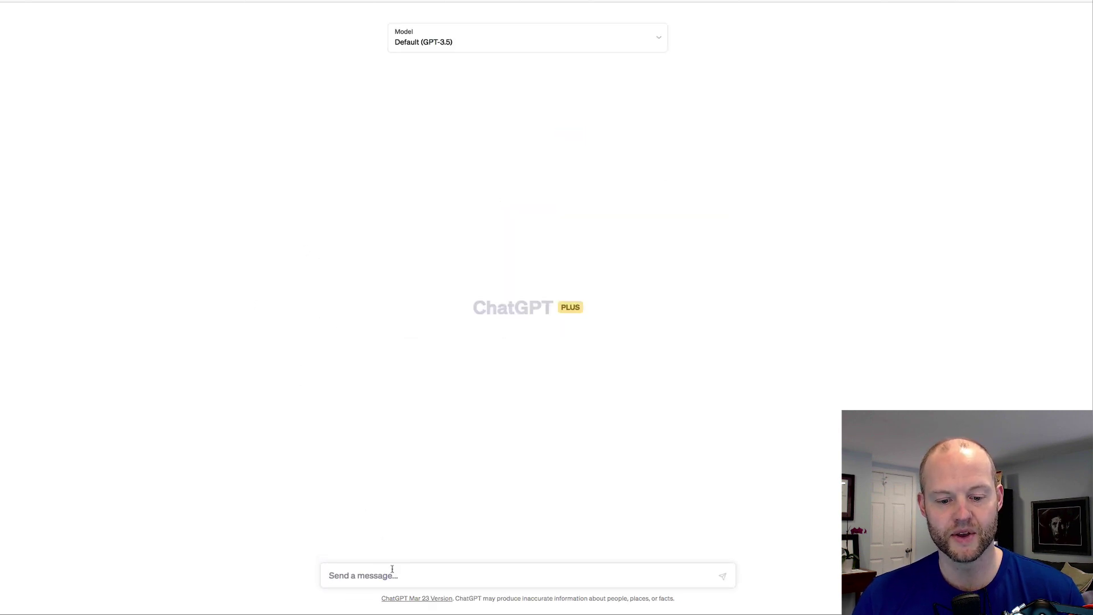
# Ask ChatGPT 'chat what is a rubric'
pyautogui.write('chat what i')
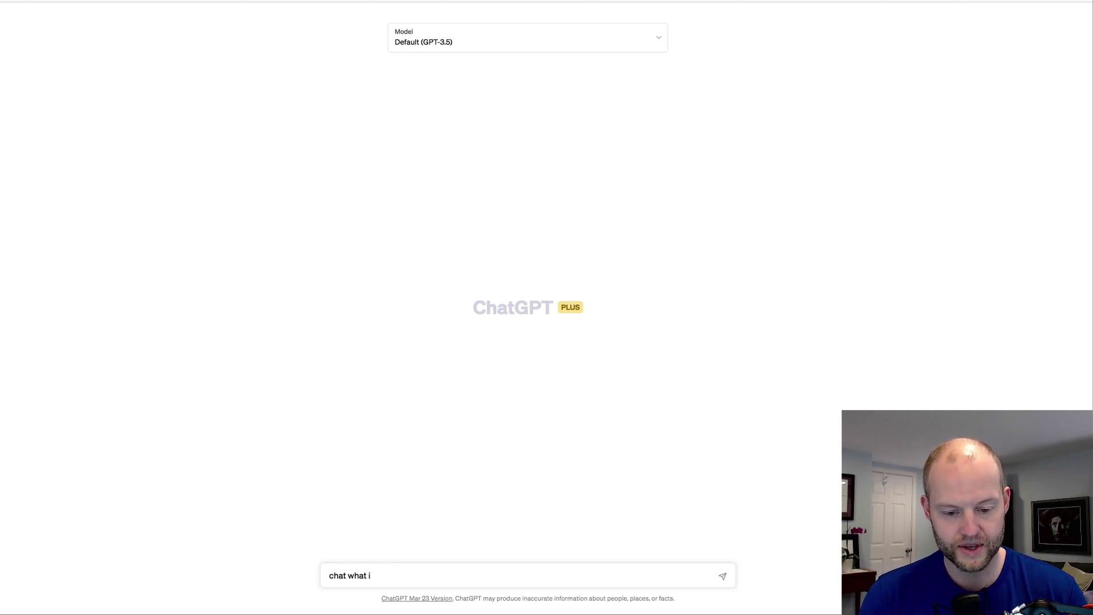
pyautogui.write('s a ritu')
pyautogui.press('BackSpace')
pyautogui.press('BackSpace')
pyautogui.write('ubric')
pyautogui.press('Return')
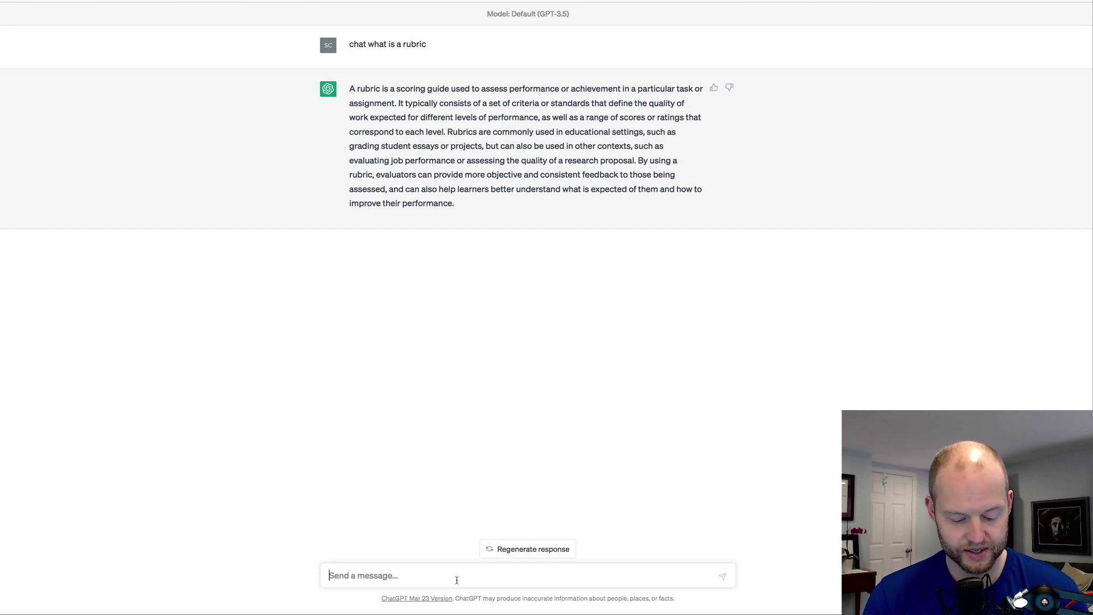
# Follow up with 'are their specific criteria that all rubrics have?'
pyautogui.write('what')
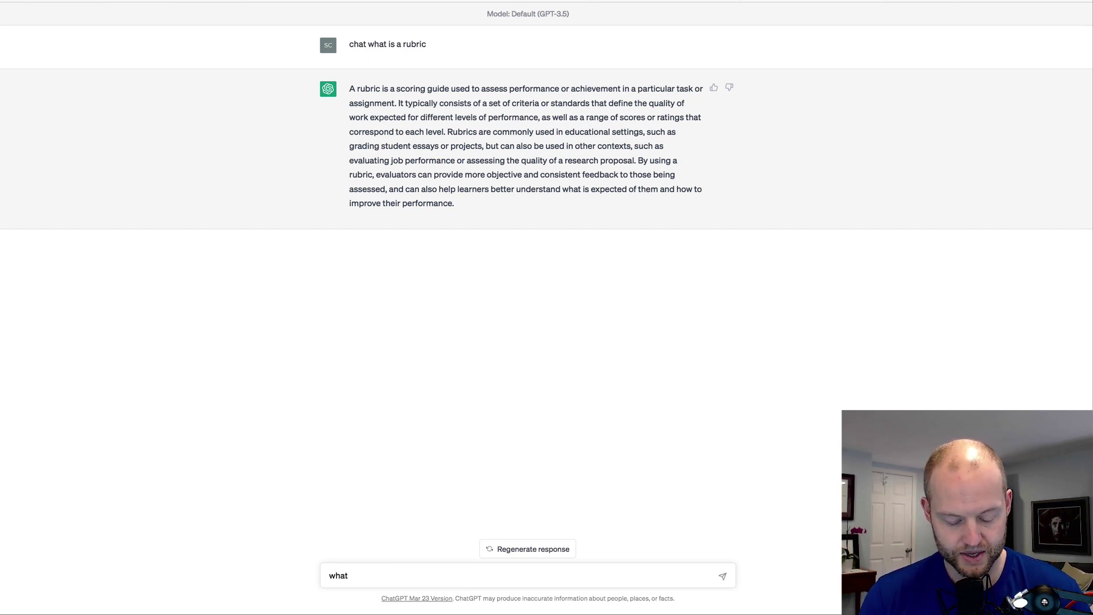
pyautogui.press('BackSpace')
pyautogui.press('BackSpace')
pyautogui.press('BackSpace')
pyautogui.press('BackSpace')
pyautogui.write('are their')
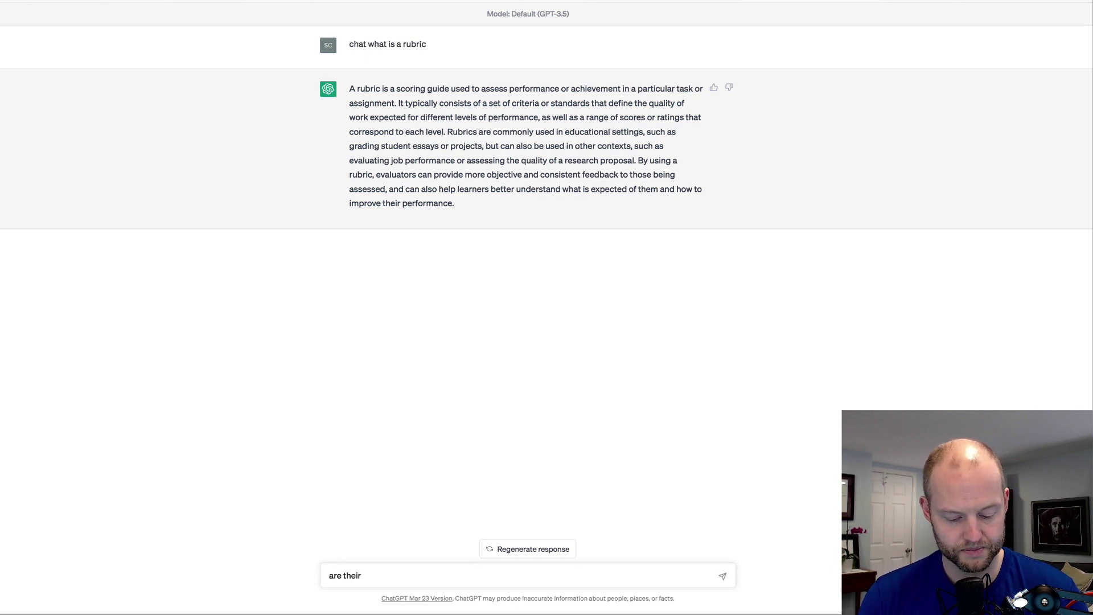
pyautogui.write(' specific')
pyautogui.press('BackSpace')
pyautogui.press('BackSpace')
pyautogui.press('BackSpace')
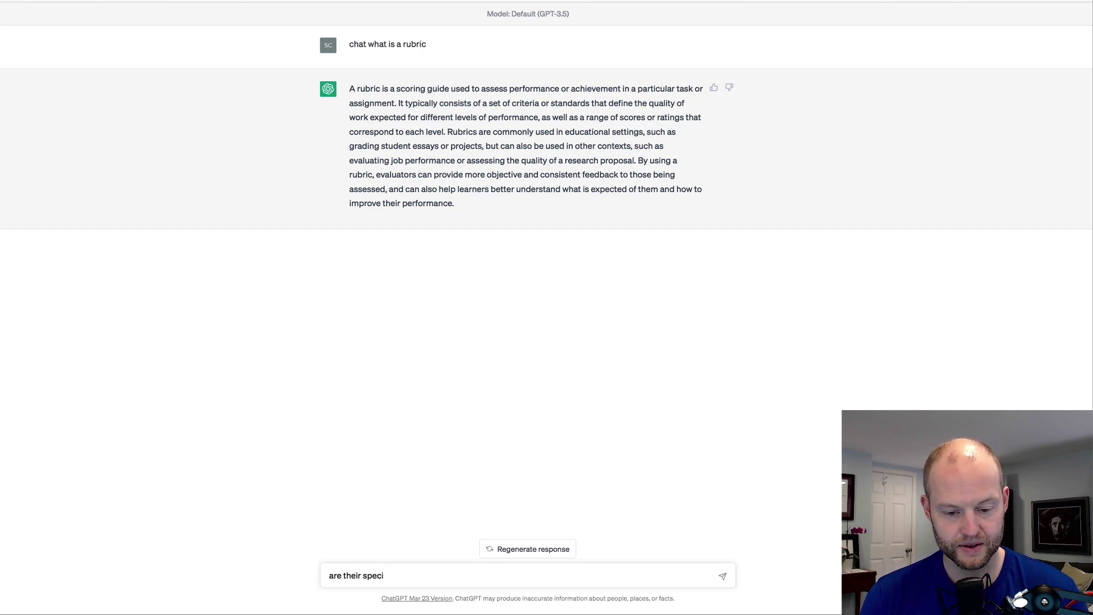
pyautogui.write('fic criteria')
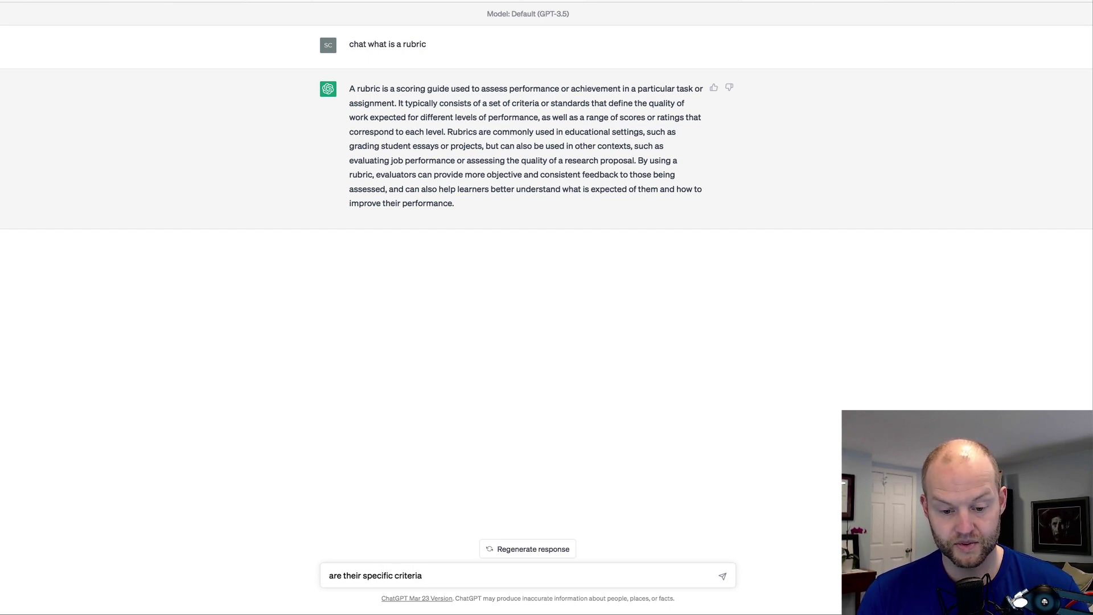
pyautogui.write(' that all r')
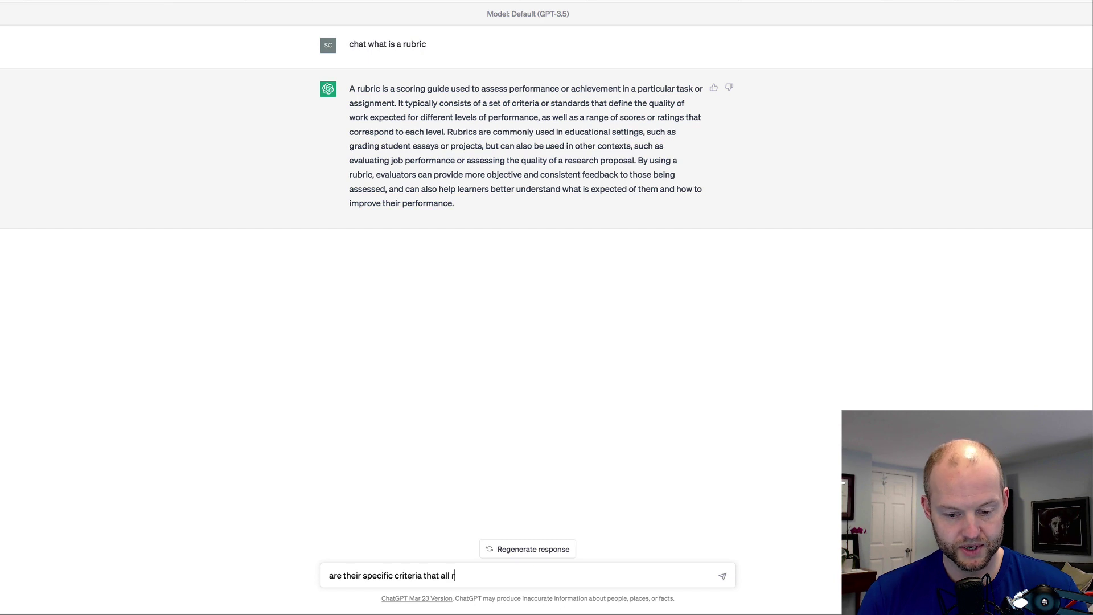
pyautogui.write('ubrics')
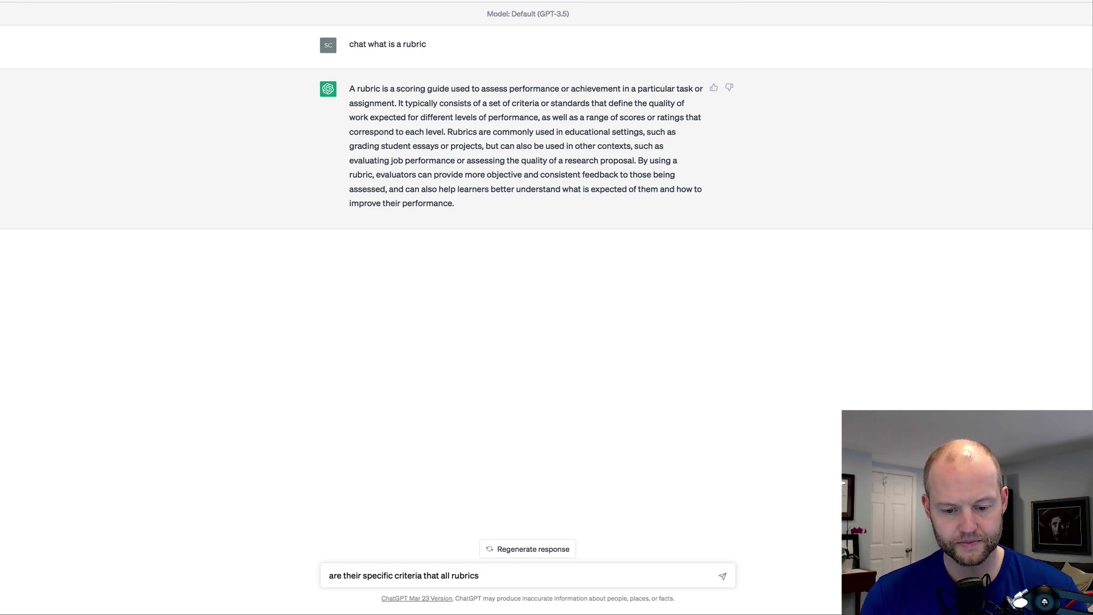
pyautogui.write(' have?')
pyautogui.press('Return')
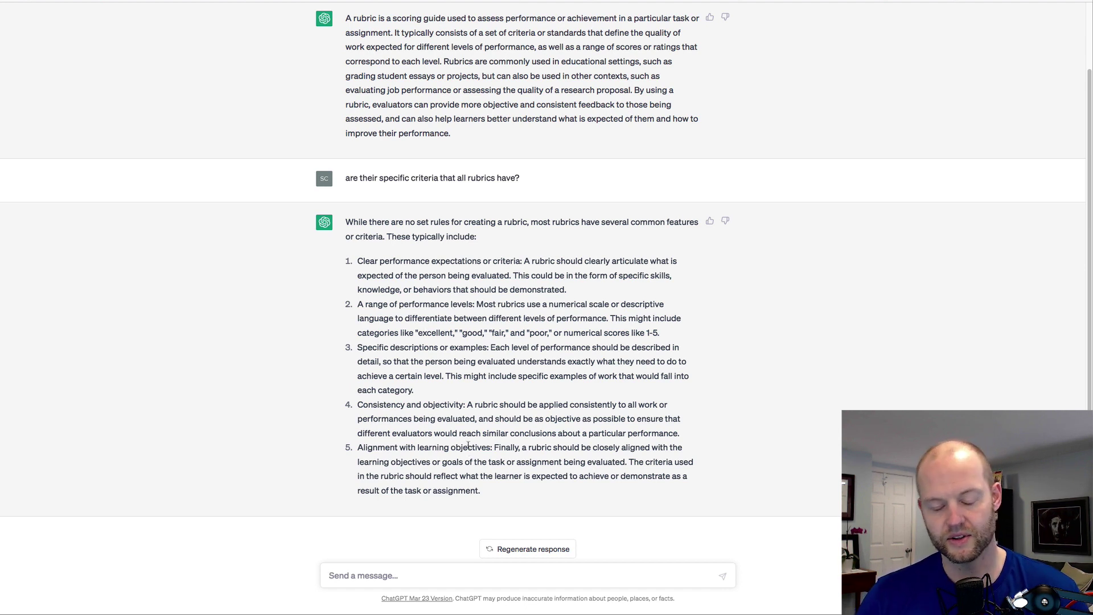
# Send the question 'are their specific kinds of criteria for a rubric template?'
pyautogui.click(426, 573)
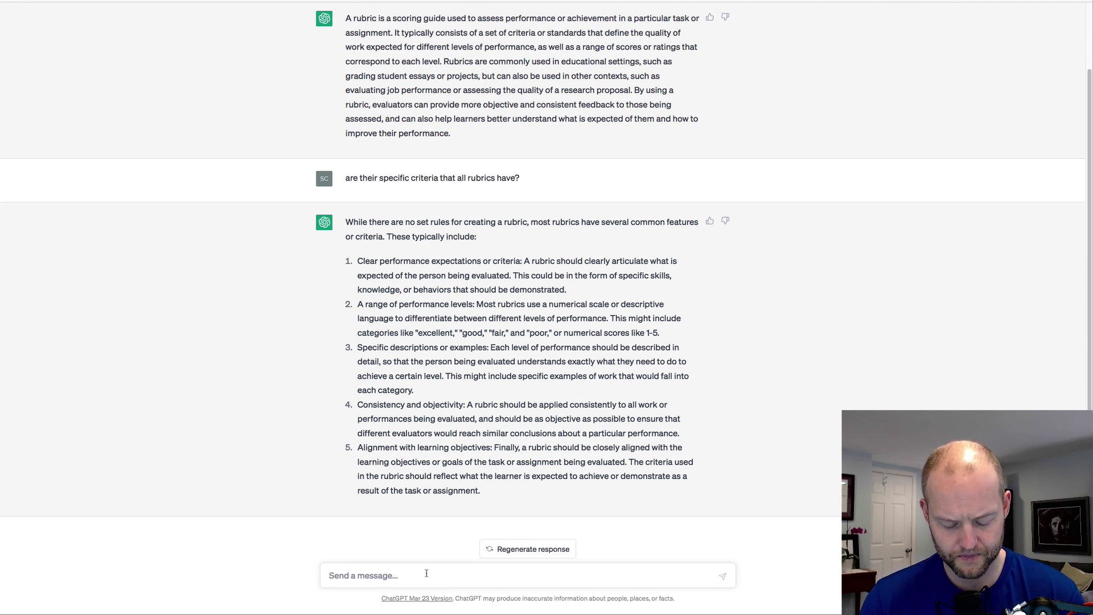
pyautogui.write('are their')
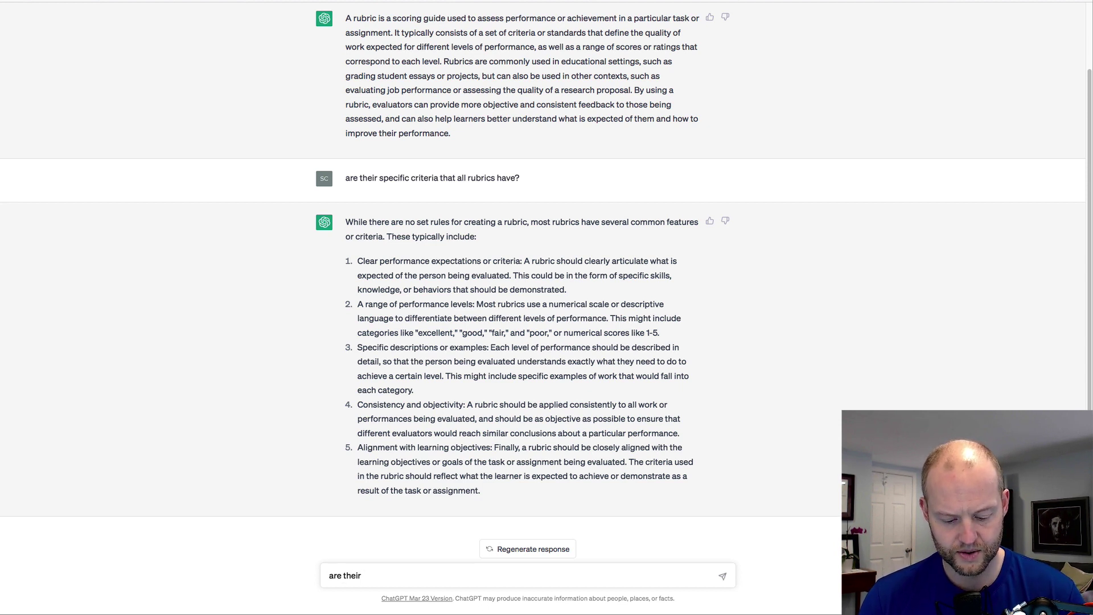
pyautogui.write(' specific kinds o')
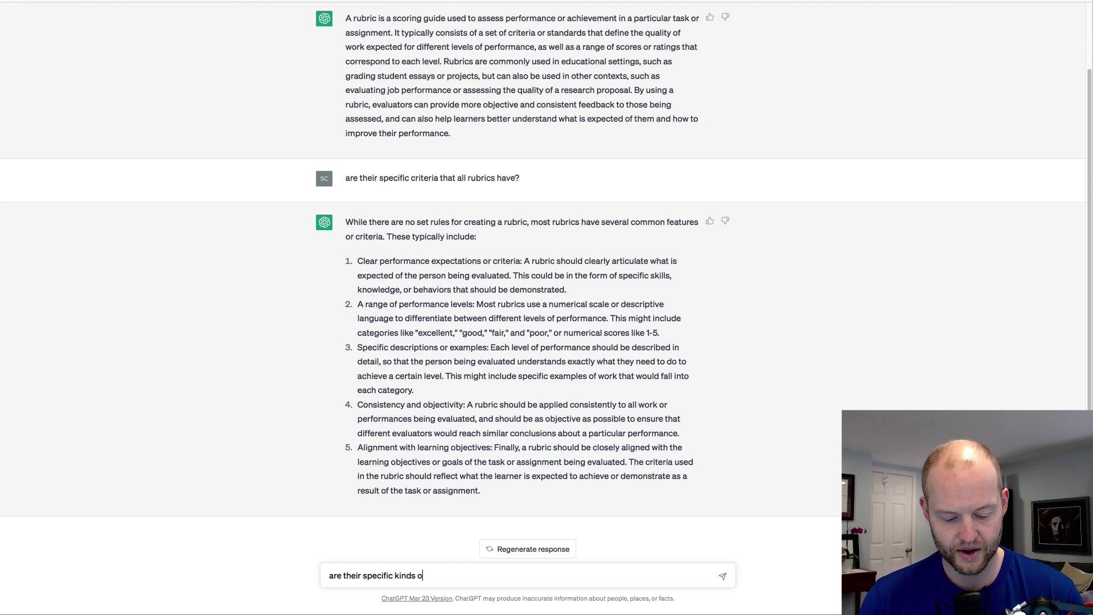
pyautogui.write('f criteria for')
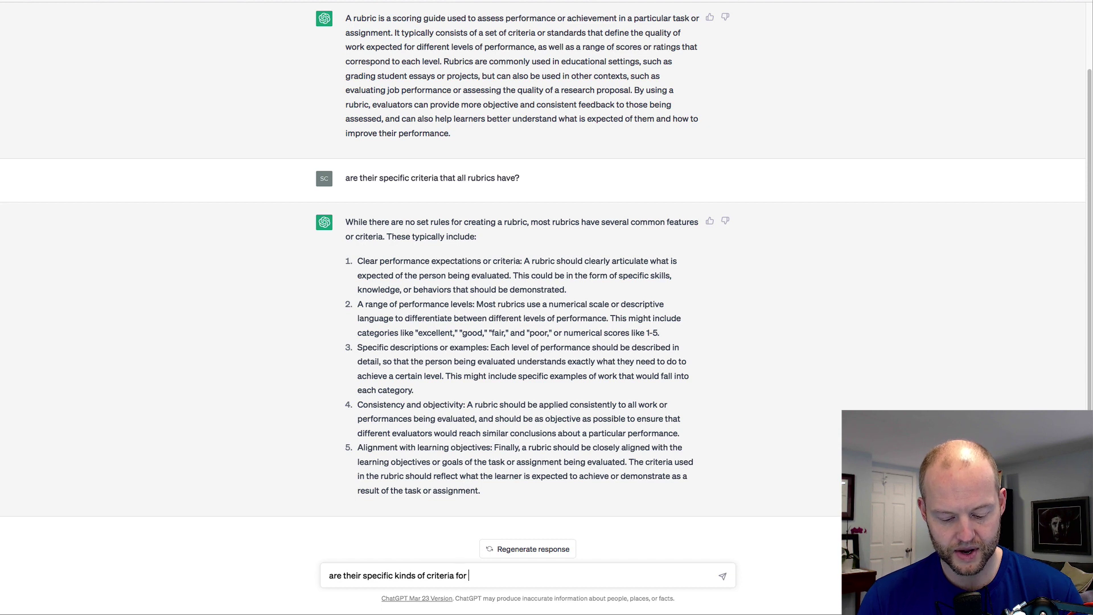
pyautogui.write(' a rubirc')
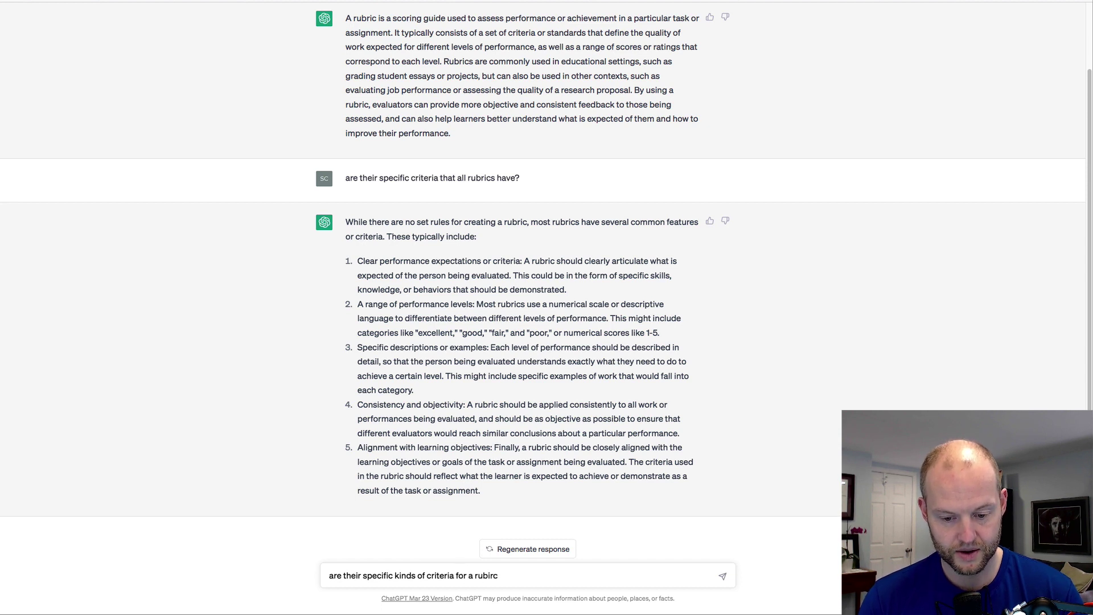
pyautogui.press('BackSpace')
pyautogui.press('BackSpace')
pyautogui.press('BackSpace')
pyautogui.write('ric remplate')
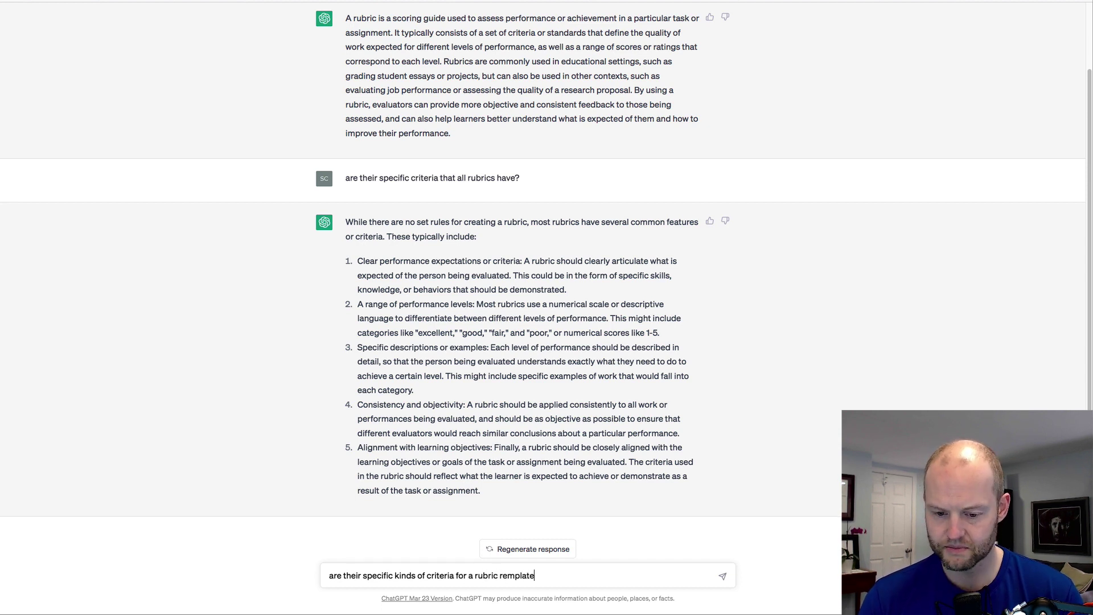
pyautogui.press('BackSpace')
pyautogui.press('BackSpace')
pyautogui.press('BackSpace')
pyautogui.press('BackSpace')
pyautogui.press('BackSpace')
pyautogui.press('BackSpace')
pyautogui.press('BackSpace')
pyautogui.press('BackSpace')
pyautogui.write('template?')
pyautogui.press('Return')
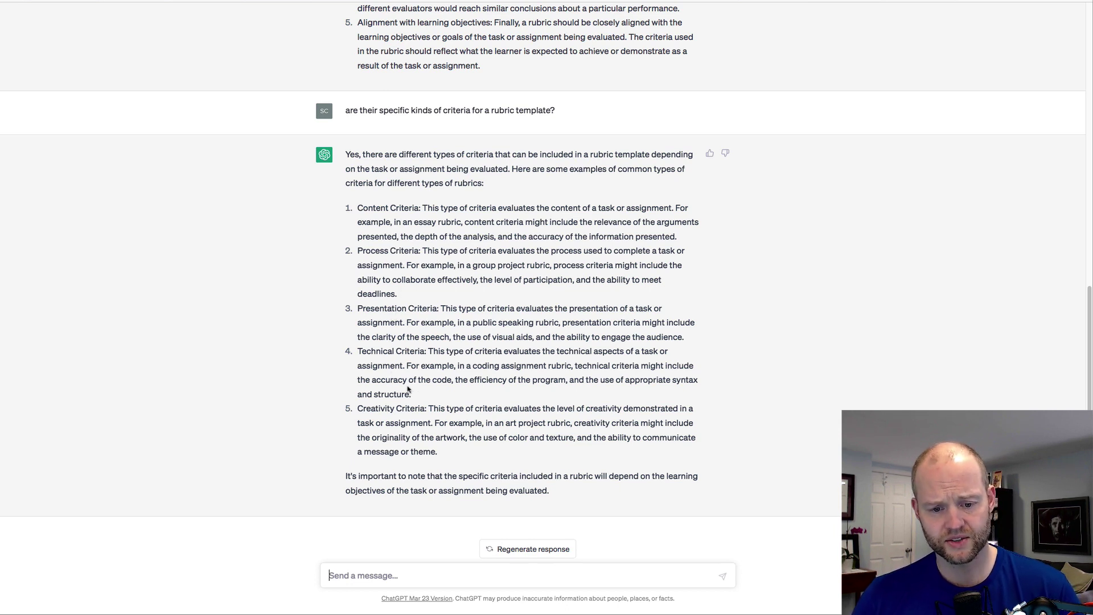
# Send 'ok create for me a rubric template … adaptable and generic … modify for any task'
pyautogui.click(405, 574)
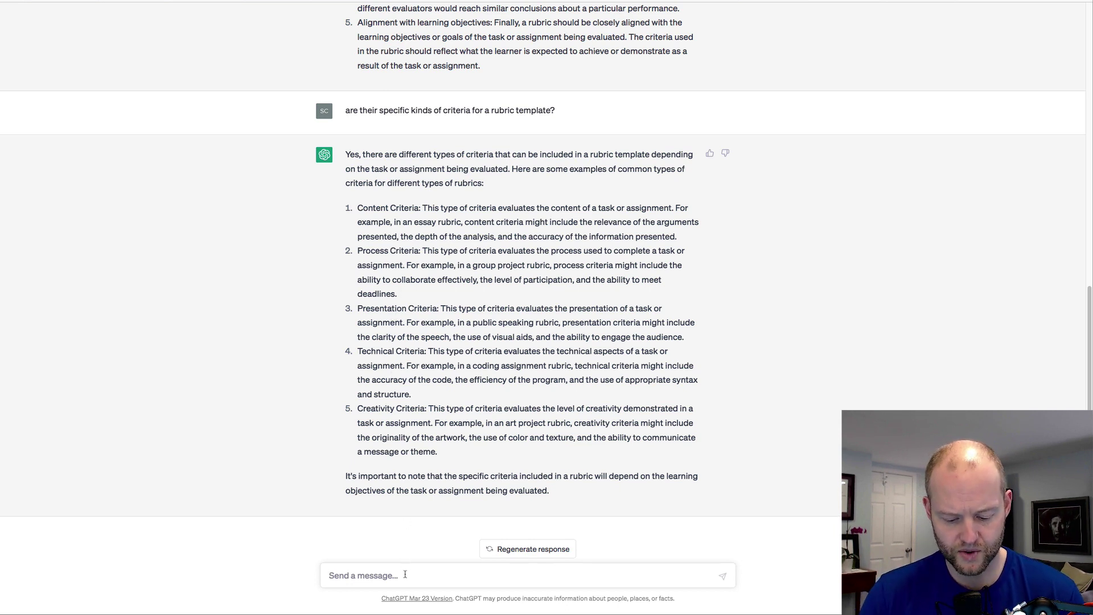
pyautogui.write('ok')
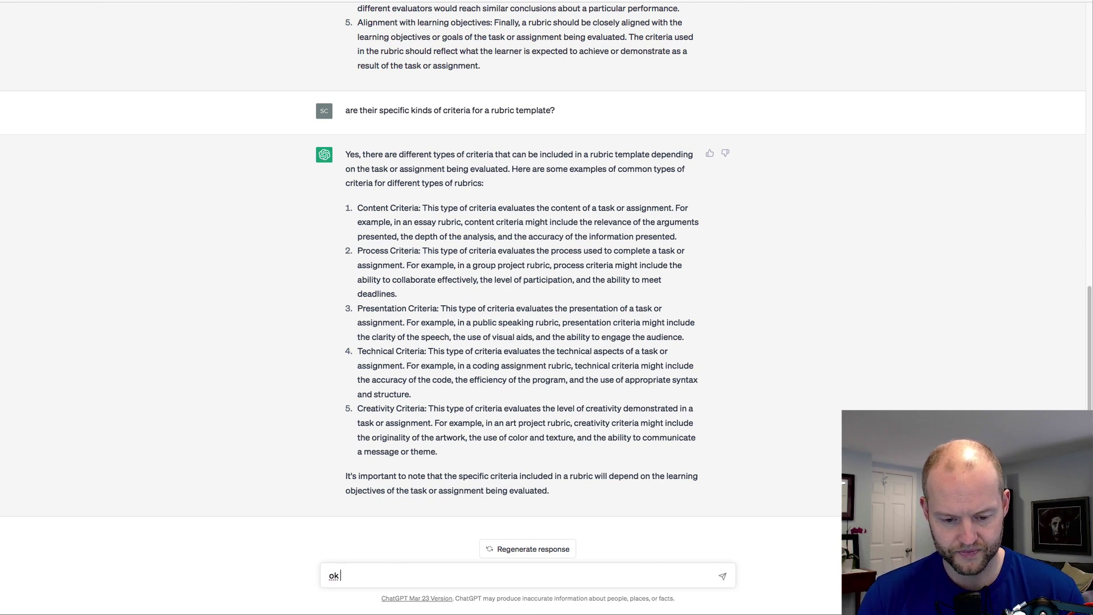
pyautogui.write(' creat')
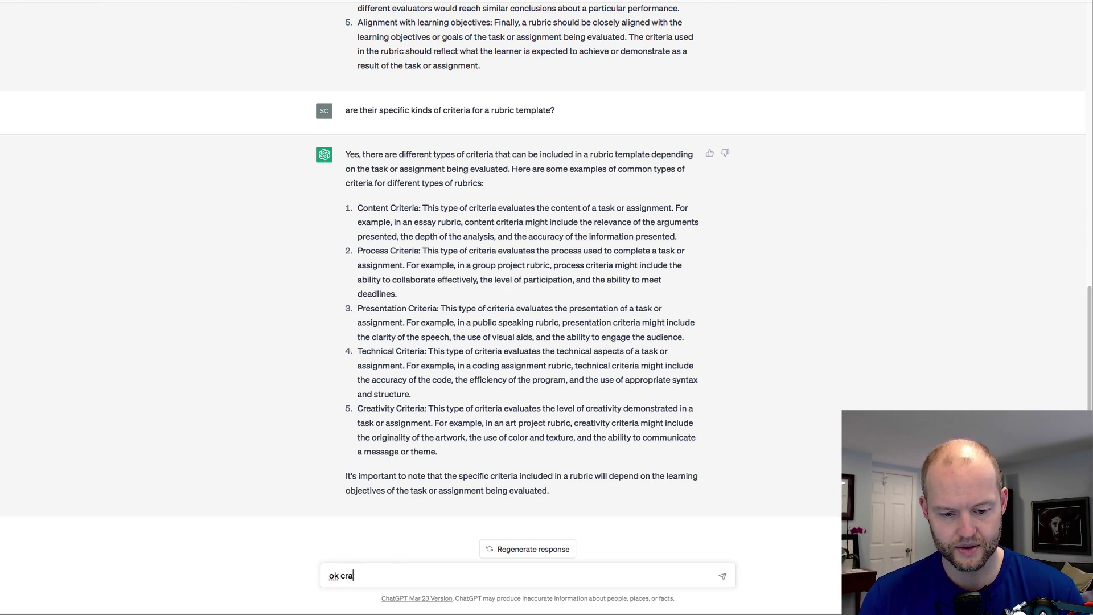
pyautogui.write('e')
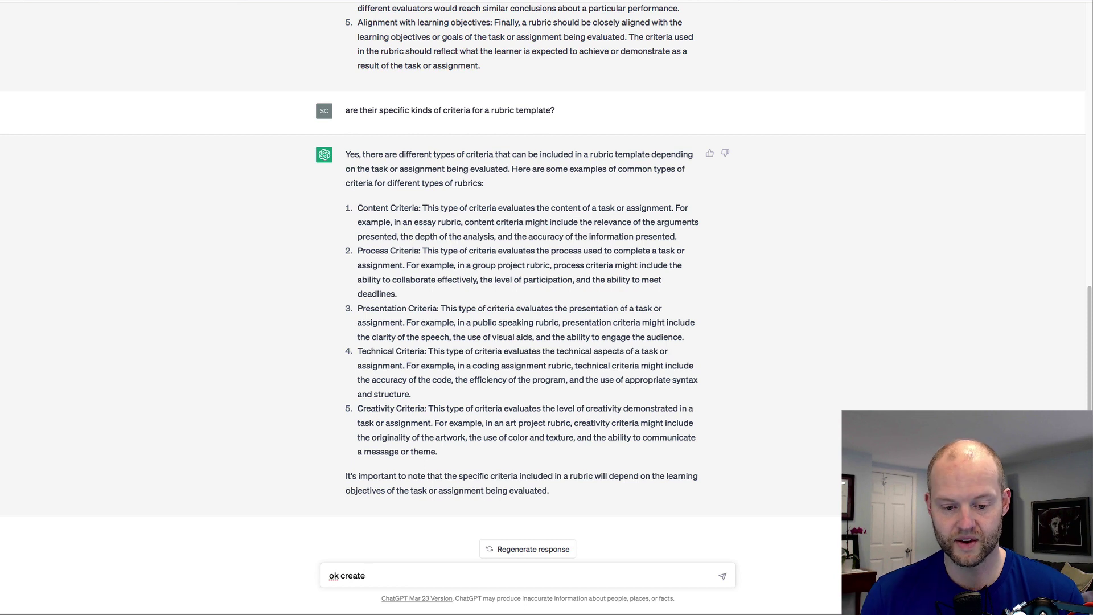
pyautogui.write(' for me a rubric tem')
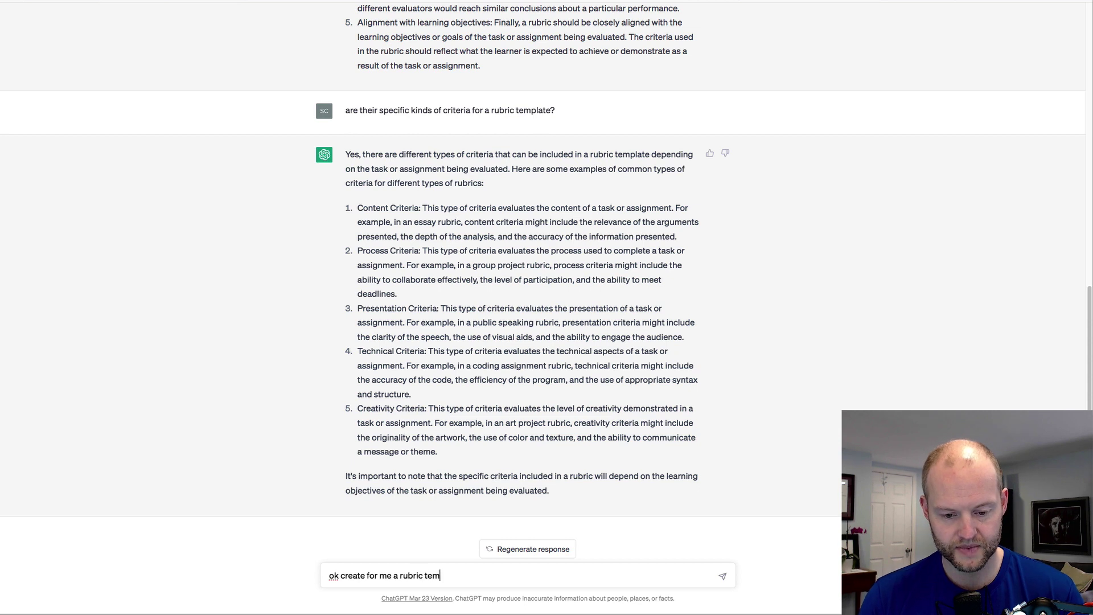
pyautogui.write('plate that I ')
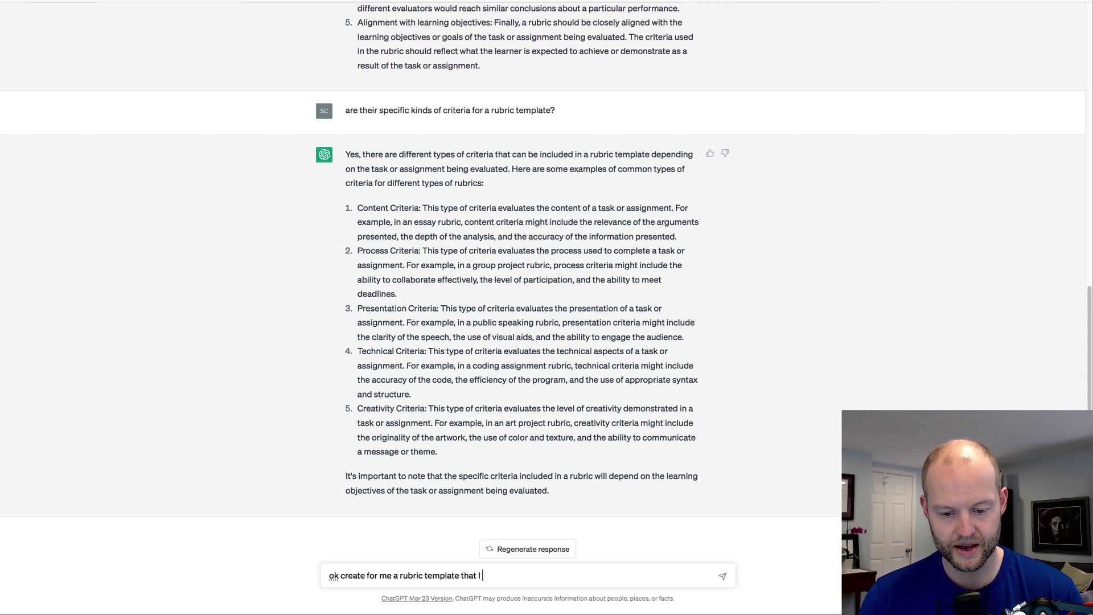
pyautogui.write('can start wit')
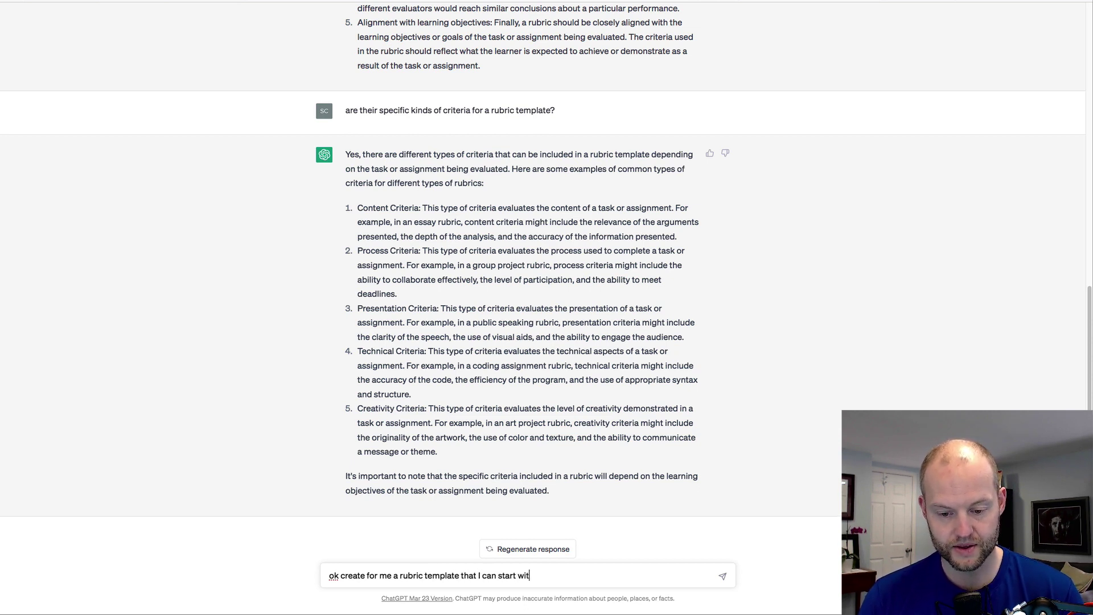
pyautogui.write('h that is a')
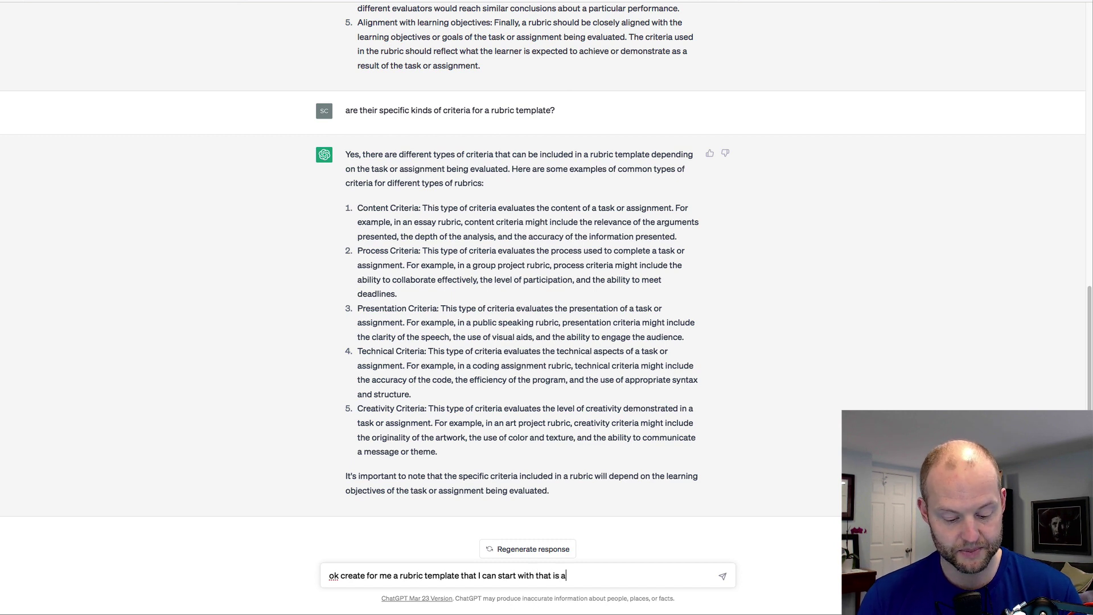
pyautogui.write('daptable an')
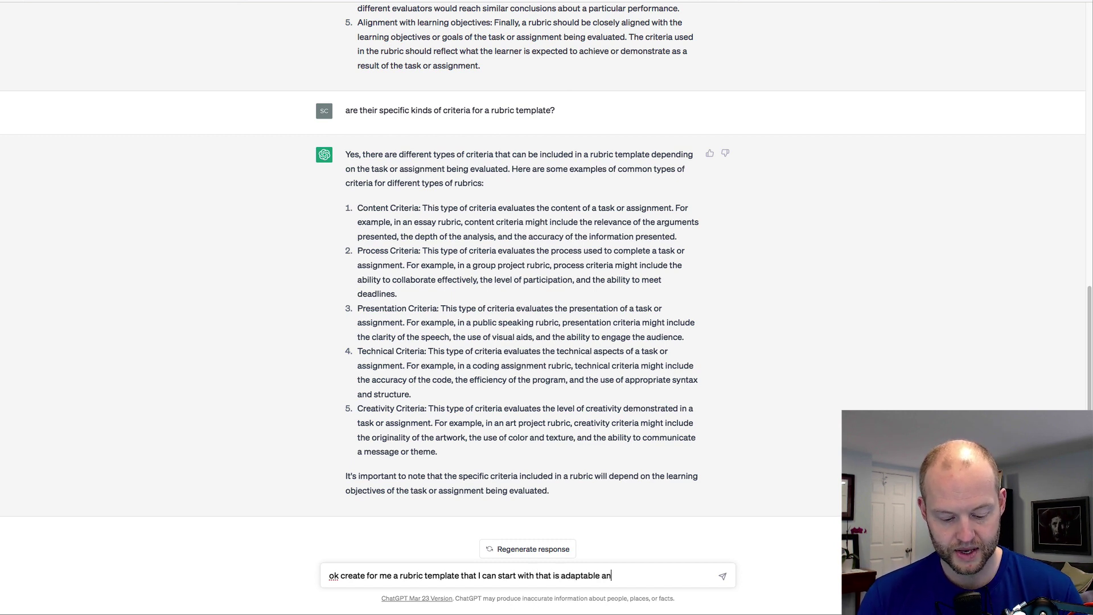
pyautogui.write('d generic enough')
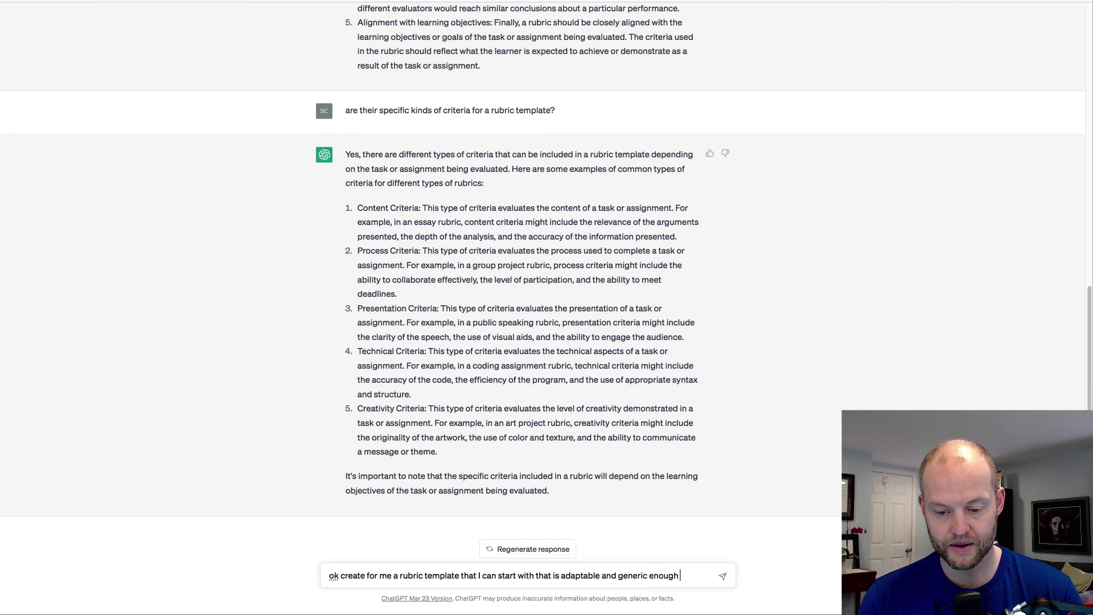
pyautogui.write(' for me to take and mofi')
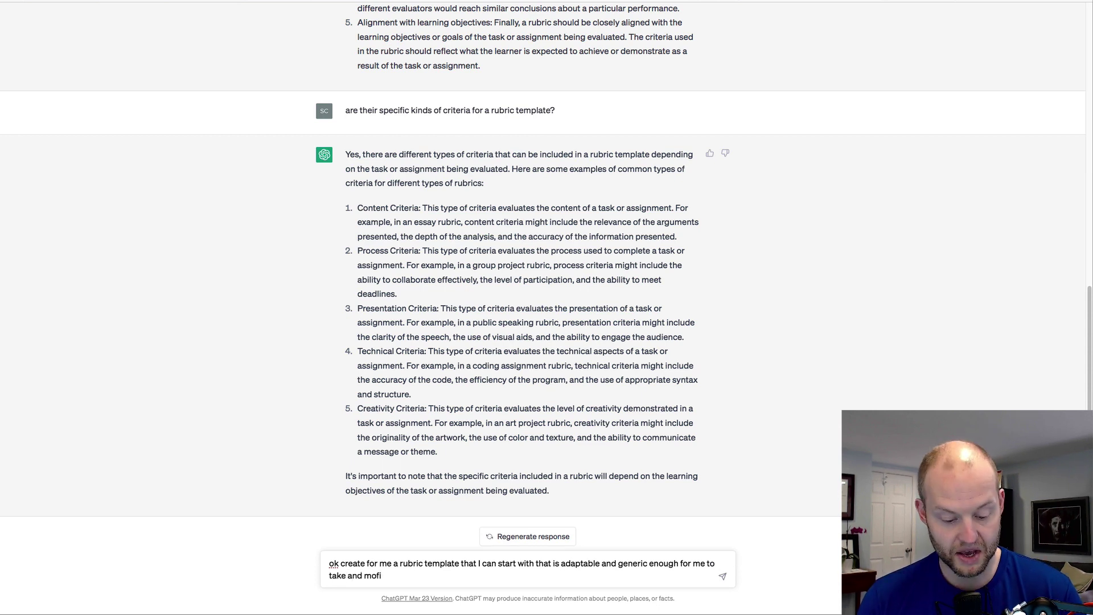
pyautogui.press('BackSpace')
pyautogui.press('BackSpace')
pyautogui.write('dify for any')
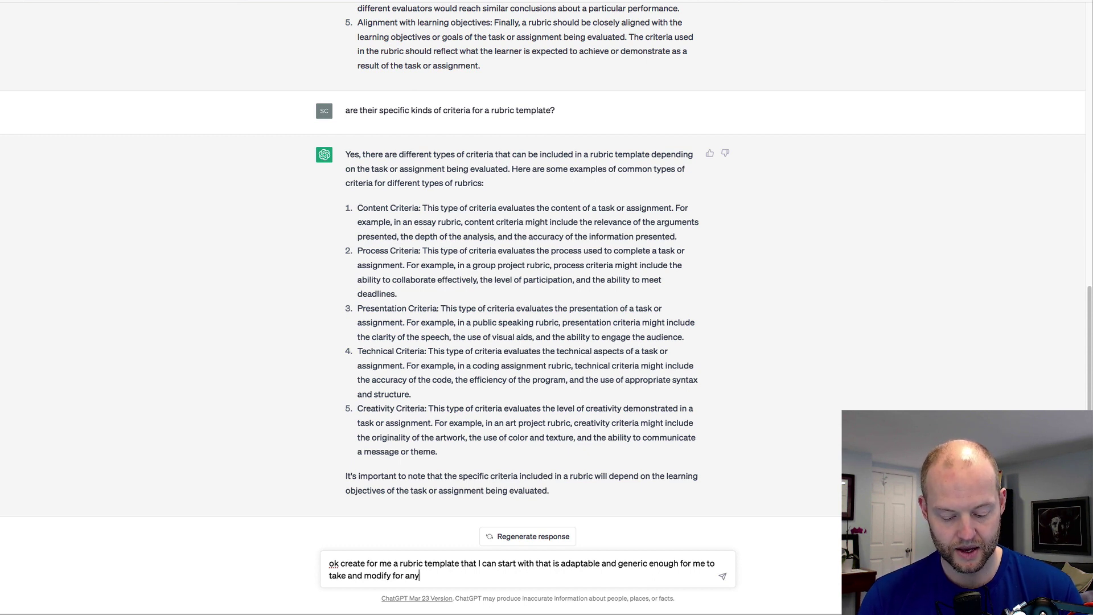
pyautogui.write(' task')
pyautogui.press('Return')
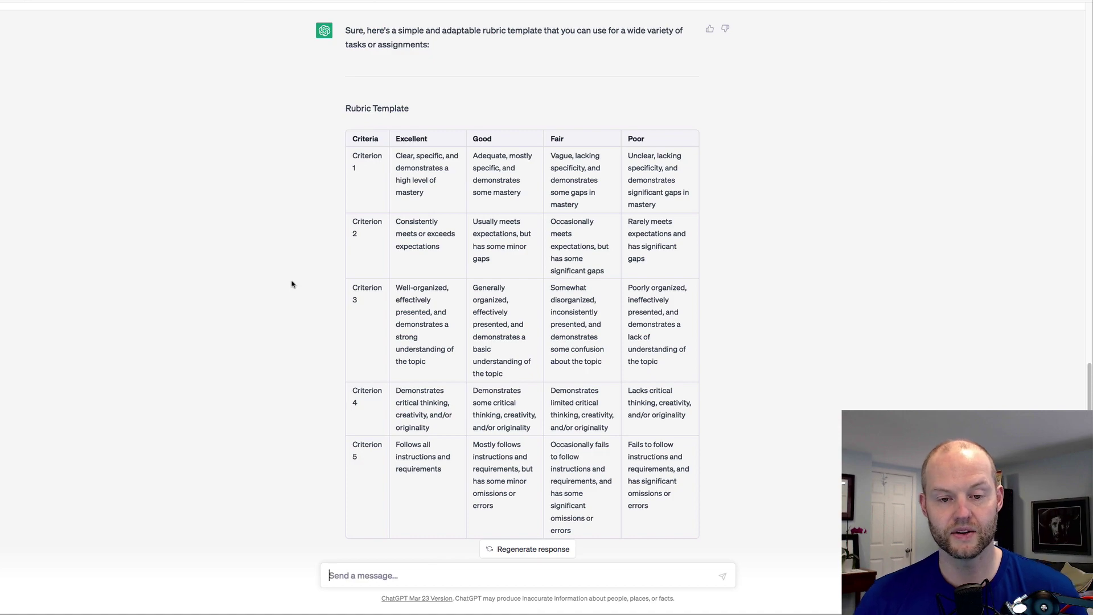
# Scroll through the Criterion 1–5 rubric template table and its fill-in note, then focus the message box
pyautogui.scroll(3, 296, 311)
pyautogui.scroll(10, 299, 334)
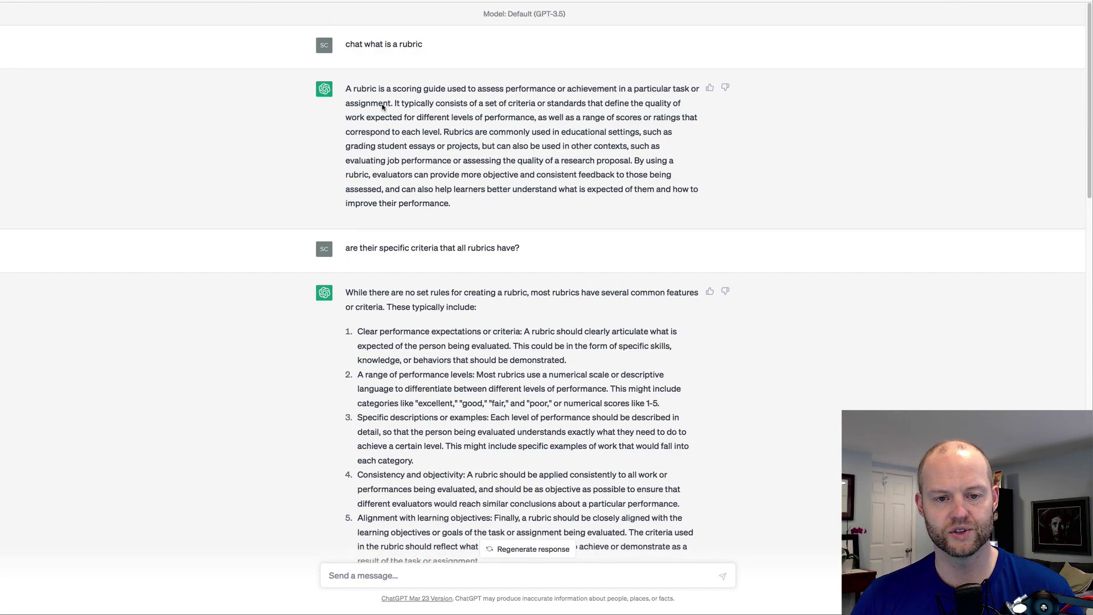
pyautogui.scroll(-3, 386, 187)
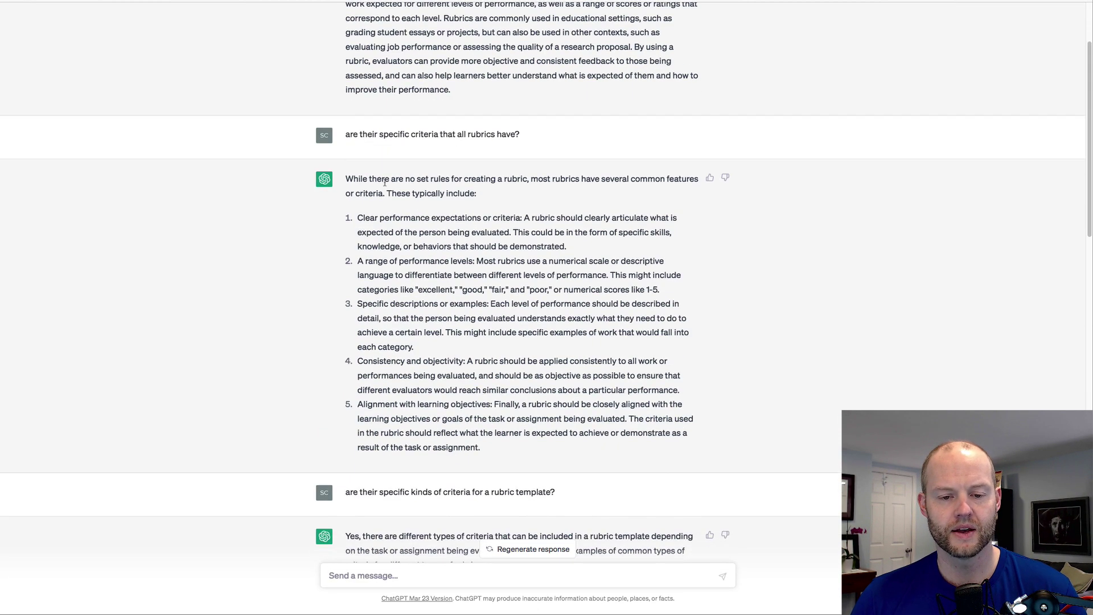
pyautogui.moveTo(386, 188); pyautogui.dragTo(441, 260)
pyautogui.click(441, 261)
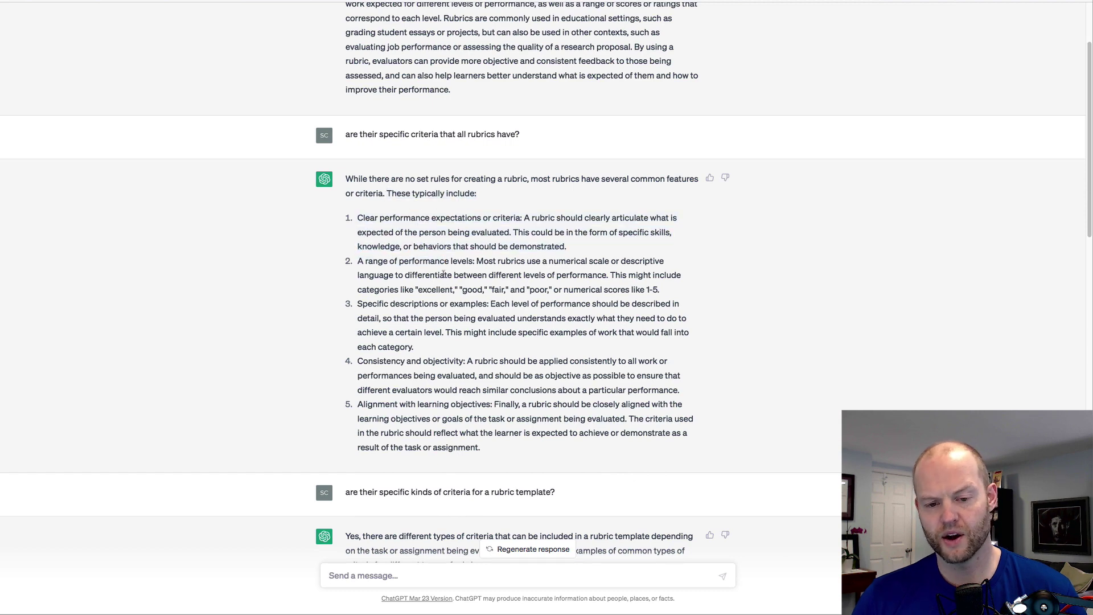
pyautogui.scroll(-1, 441, 268)
pyautogui.scroll(-5, 441, 262)
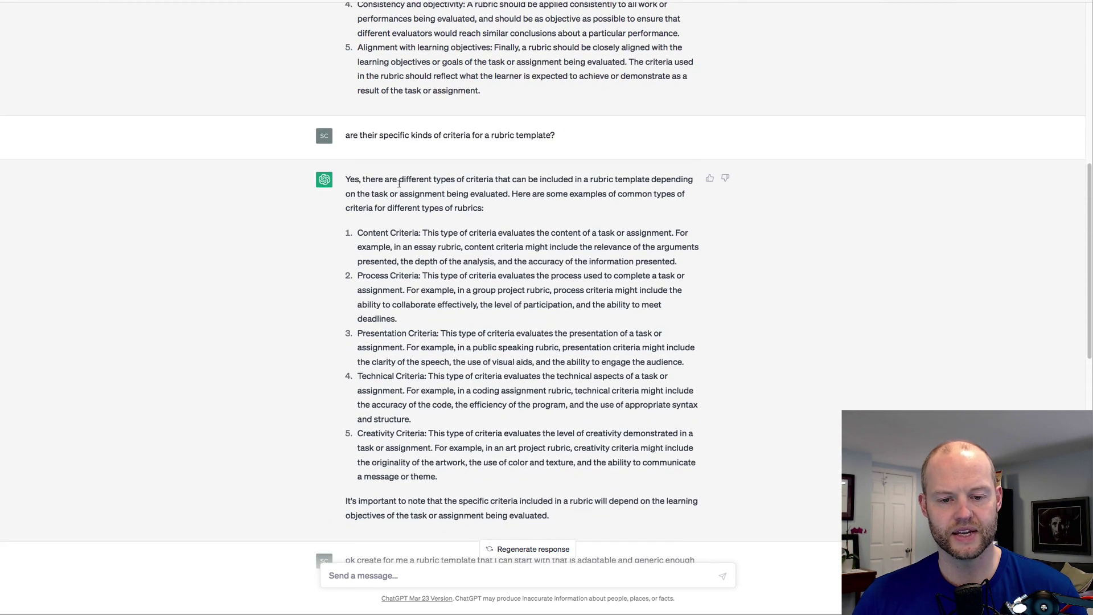
pyautogui.scroll(-1, 400, 191)
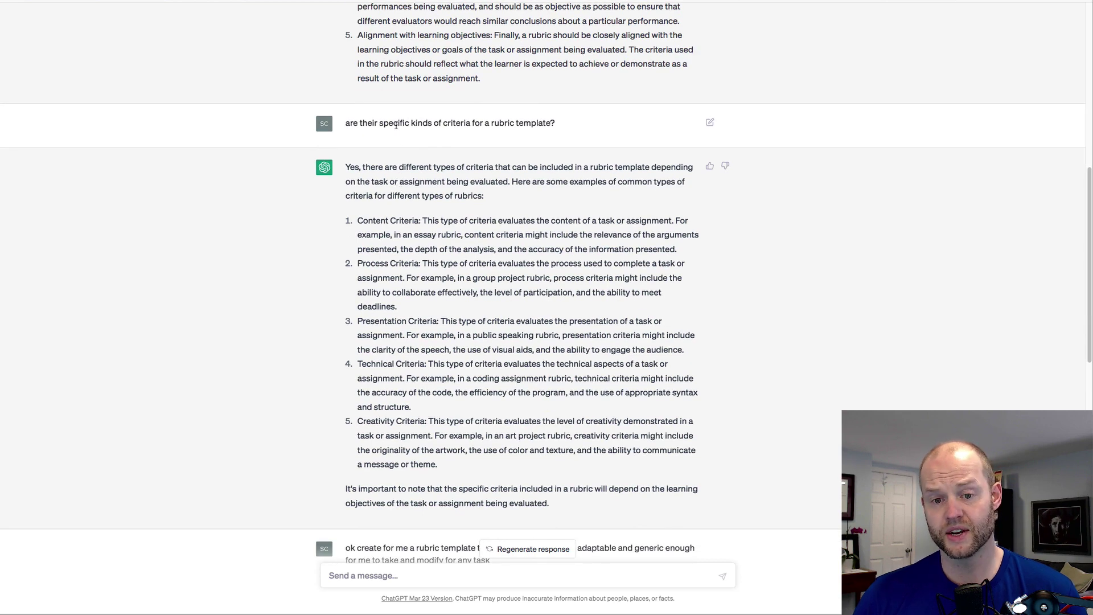
pyautogui.scroll(-5, 461, 222)
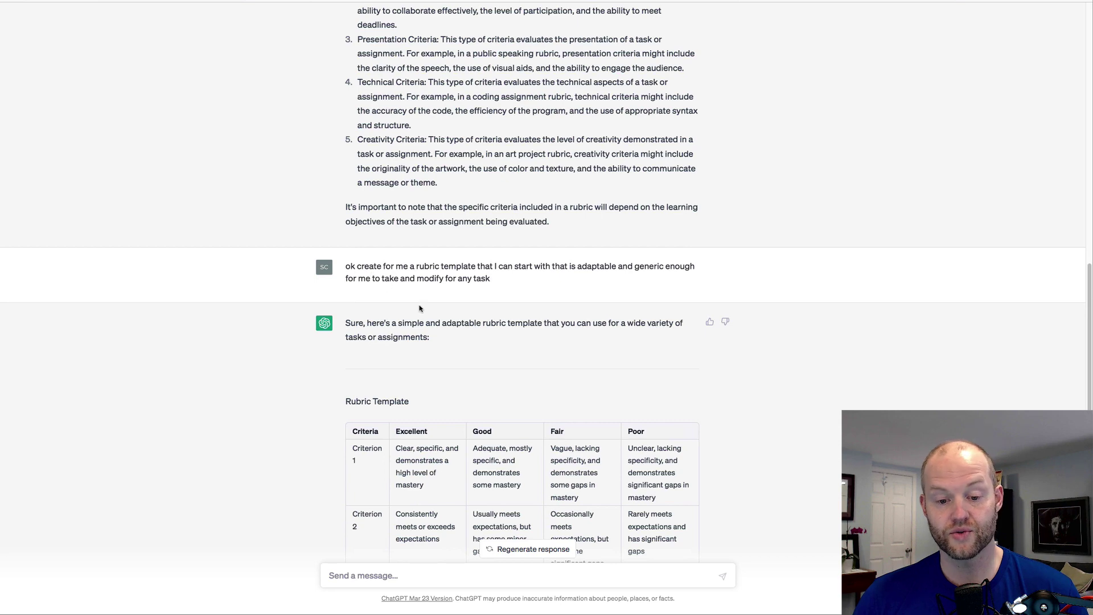
pyautogui.scroll(-2, 422, 311)
pyautogui.scroll(-6, 418, 303)
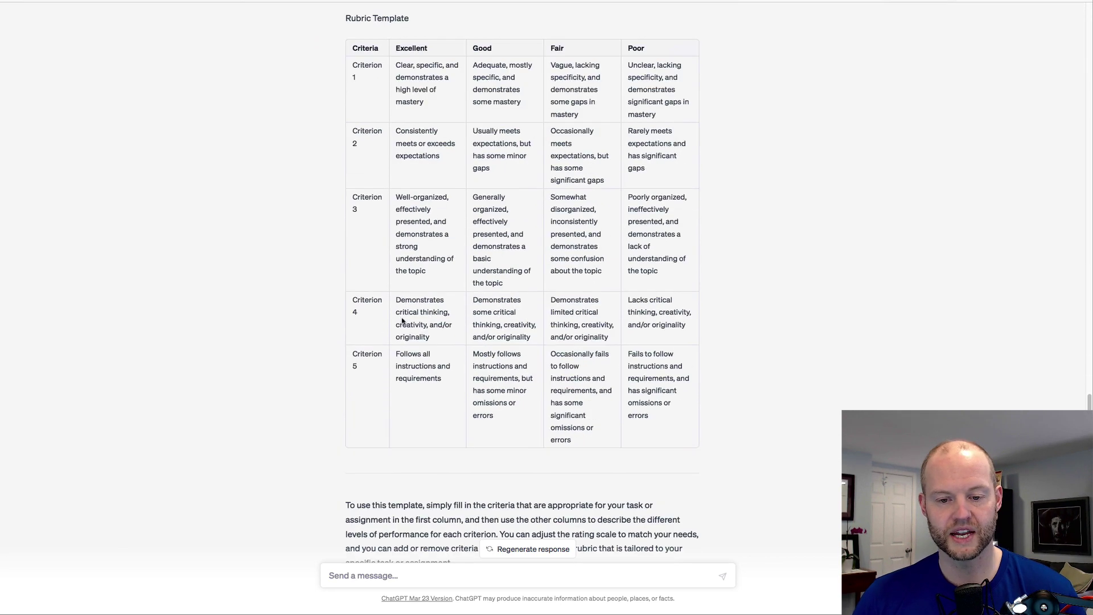
pyautogui.scroll(-2, 400, 320)
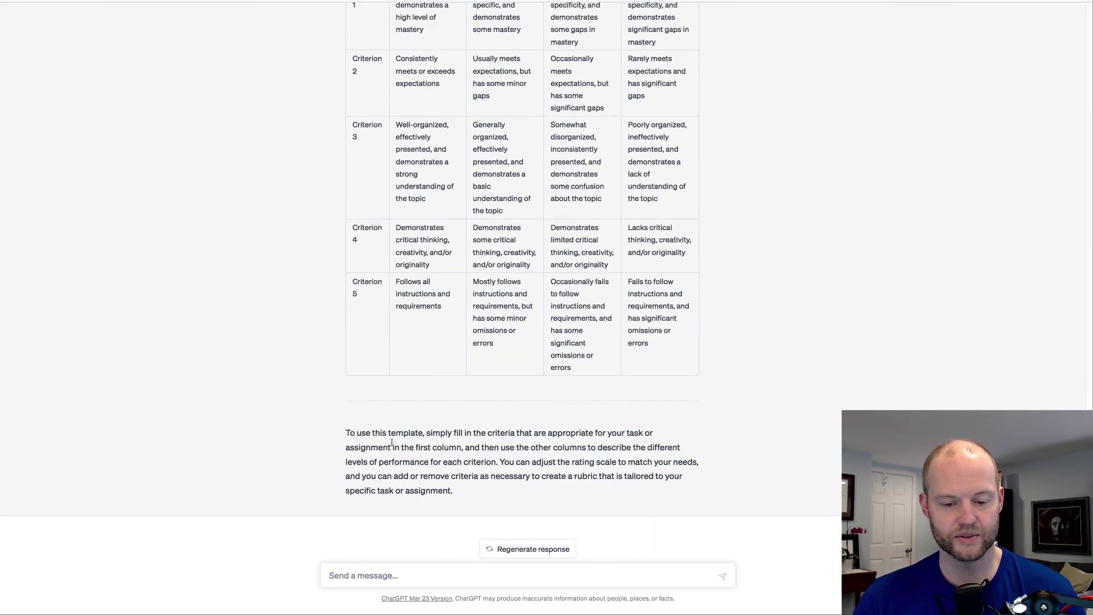
pyautogui.scroll(1, 272, 478)
pyautogui.scroll(1, 296, 430)
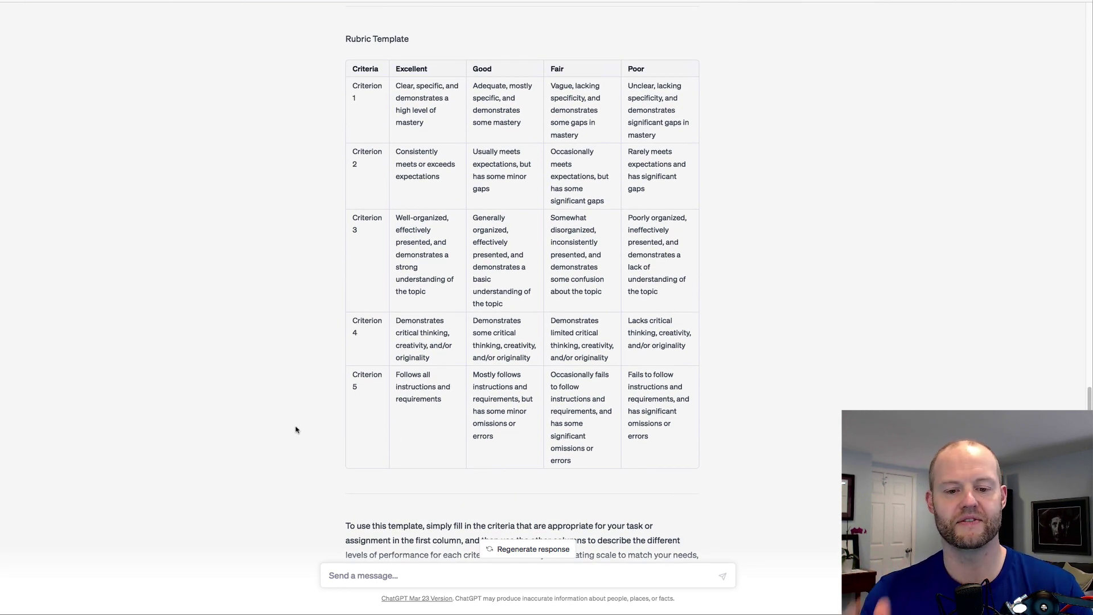
pyautogui.click(361, 580)
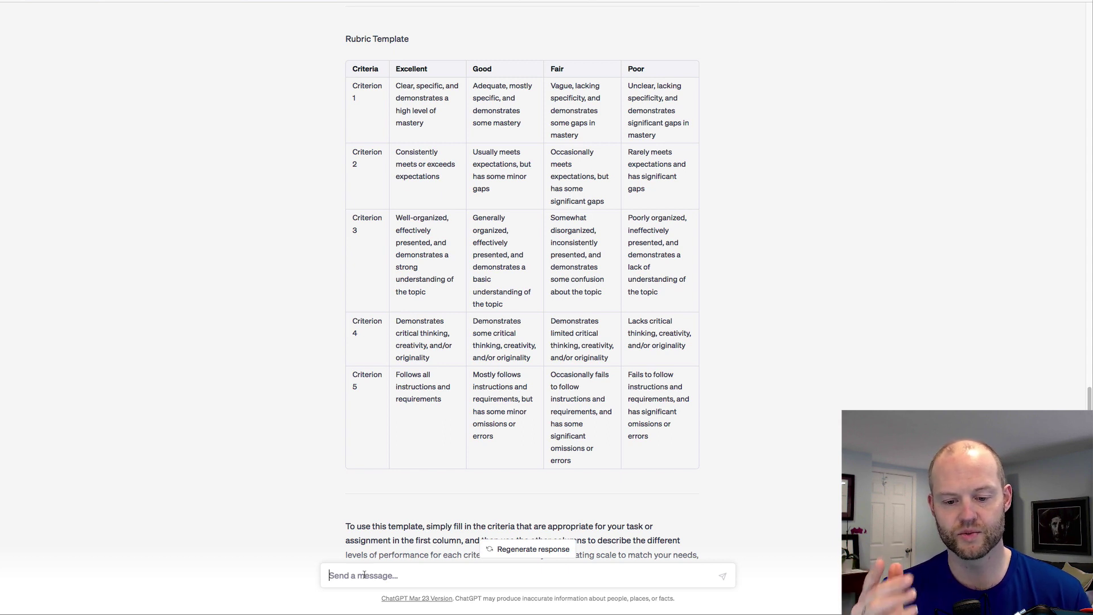
# Draft a prompt making ChatGPT a rubric generator, with example 'business idea, case study and 4 levels'
pyautogui.write('I want')
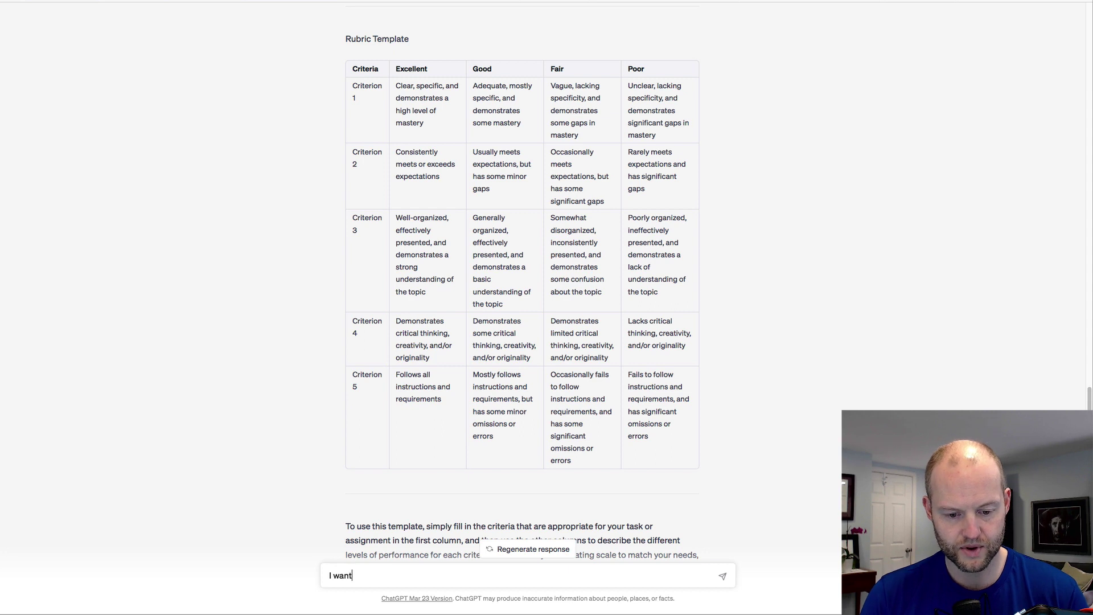
pyautogui.write(' you to a')
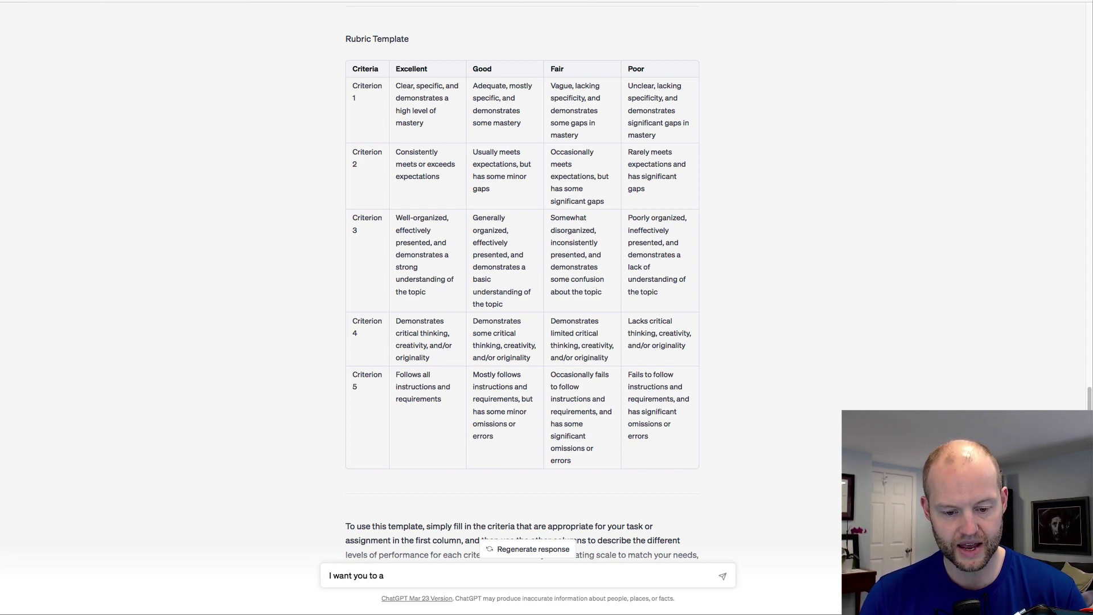
pyautogui.write('ct as my')
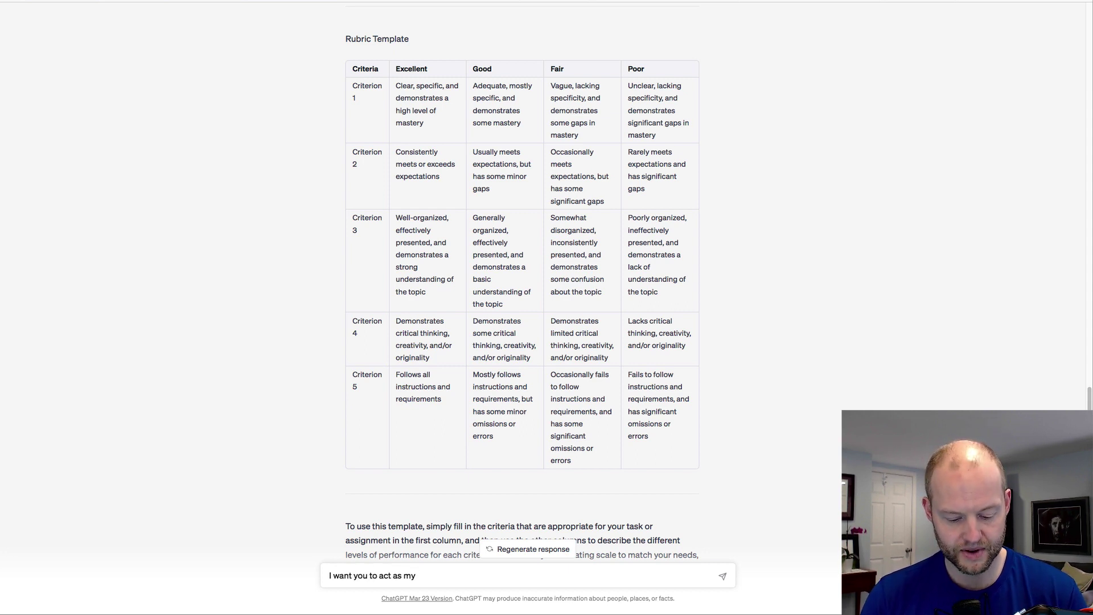
pyautogui.write(' re')
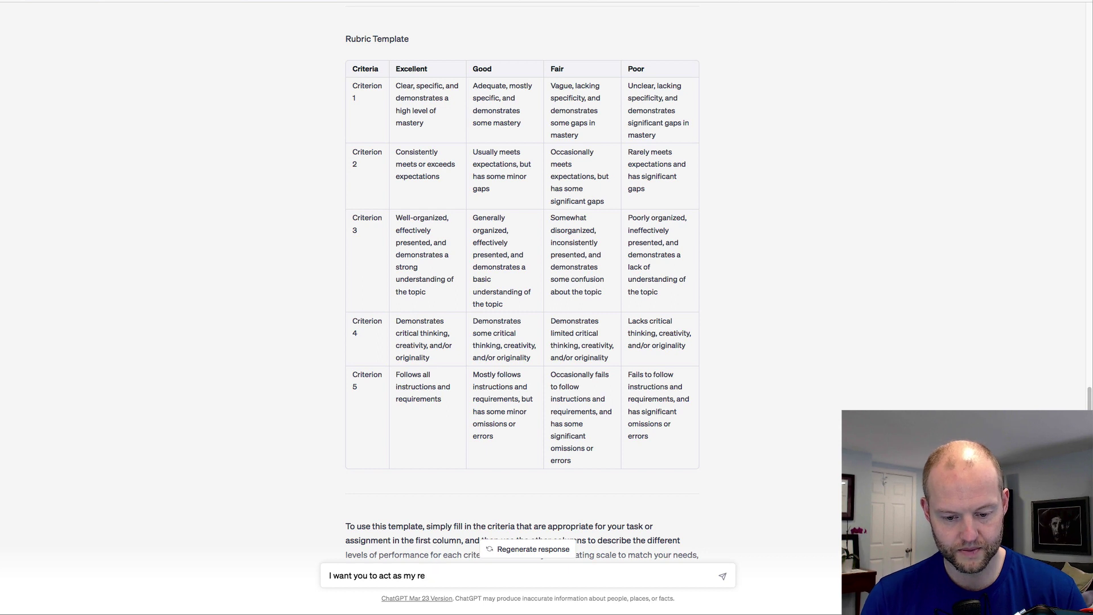
pyautogui.press('BackSpace')
pyautogui.write('ubric')
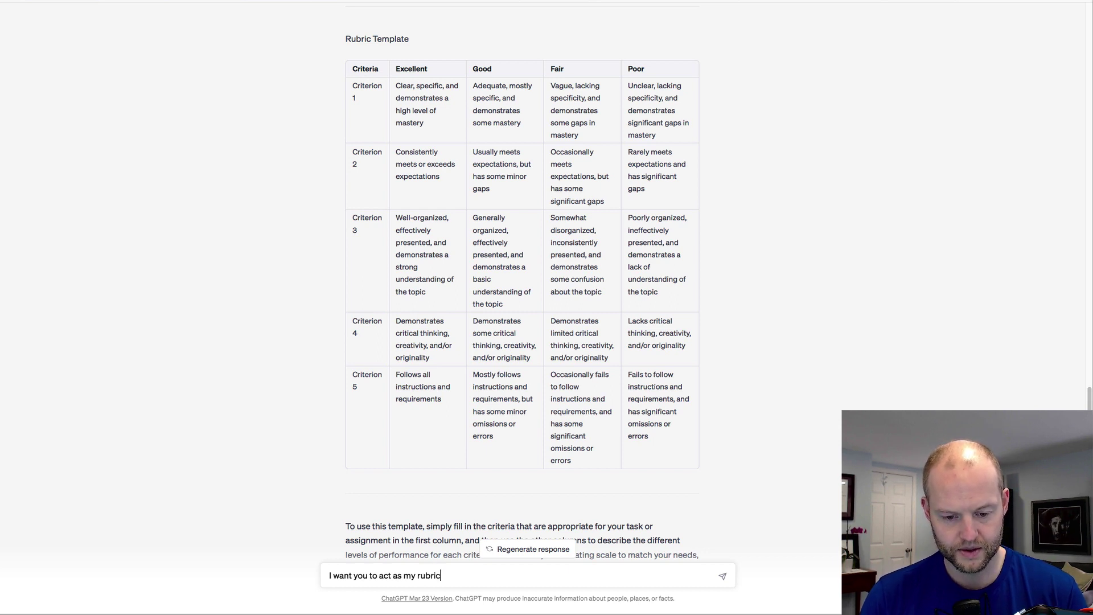
pyautogui.write(' generator')
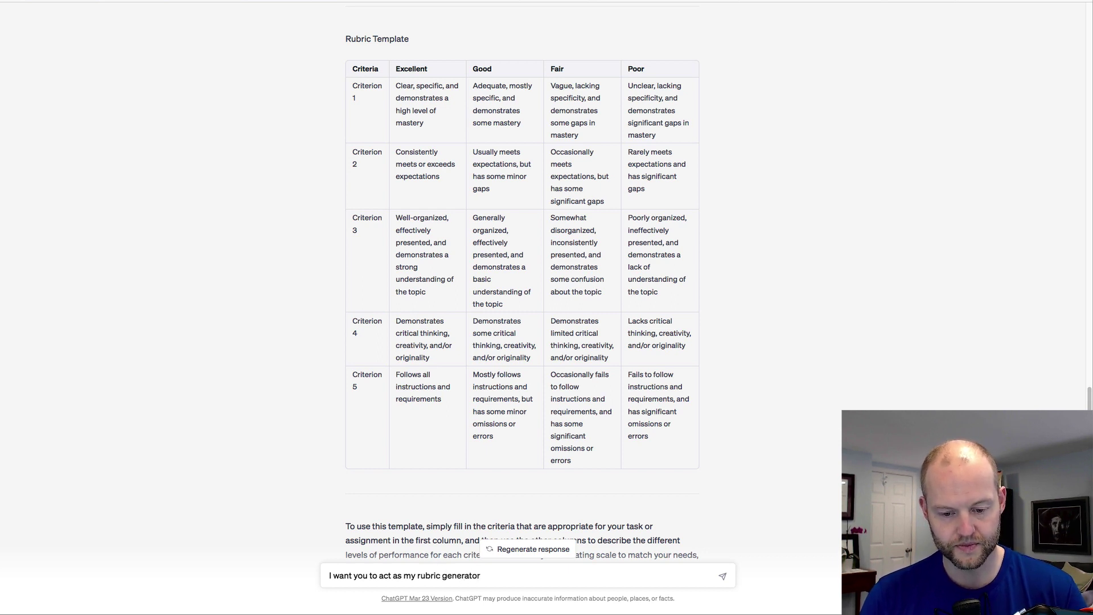
pyautogui.write(' where I wi')
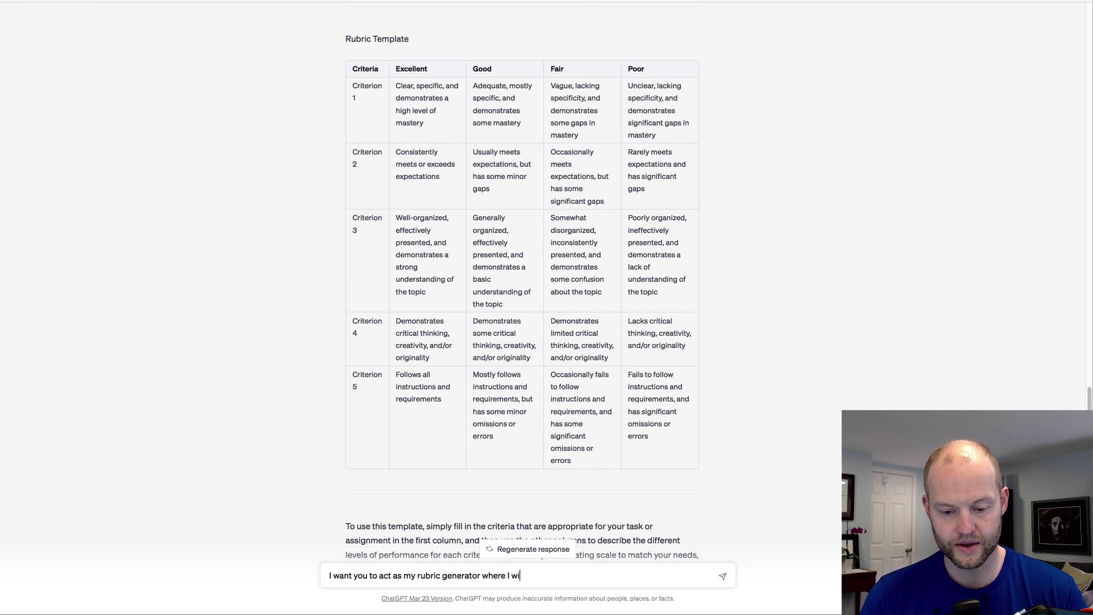
pyautogui.write('ll give you the')
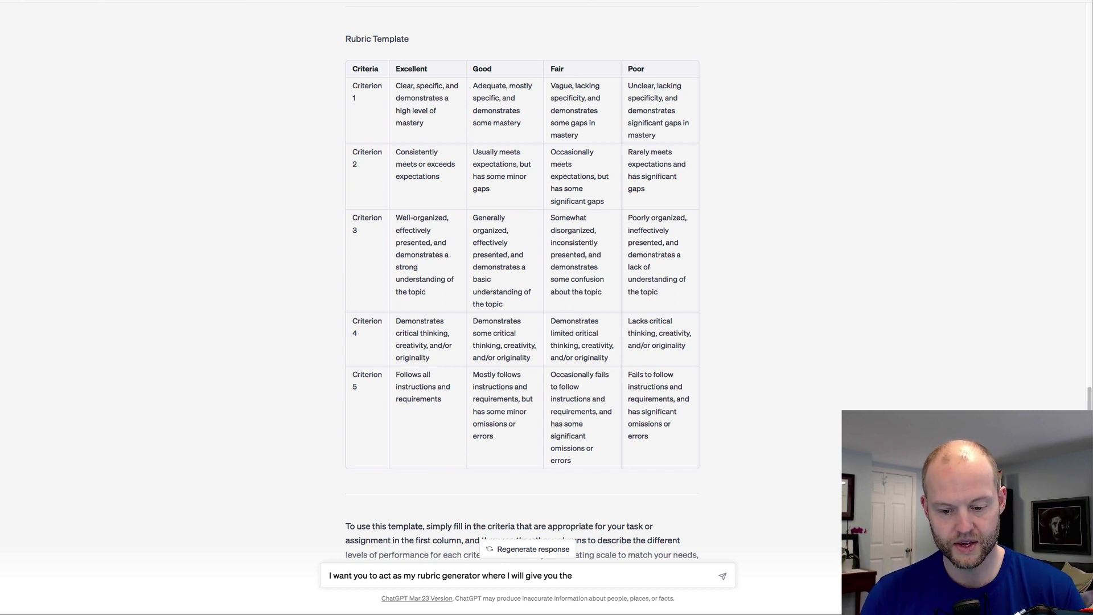
pyautogui.write(' topic')
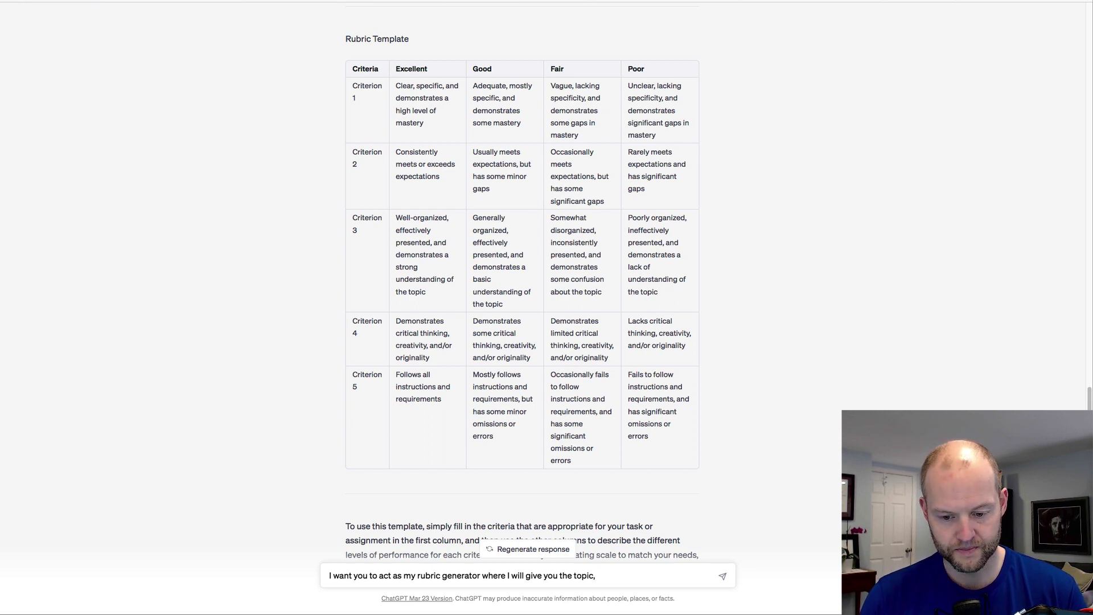
pyautogui.write(',  type of a')
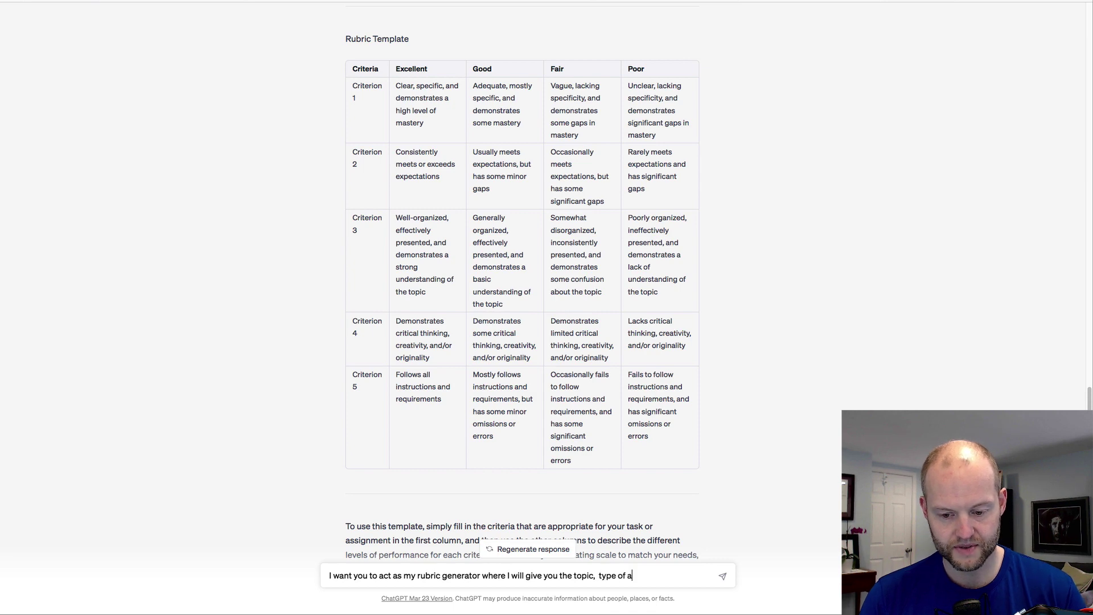
pyautogui.write('sseseme')
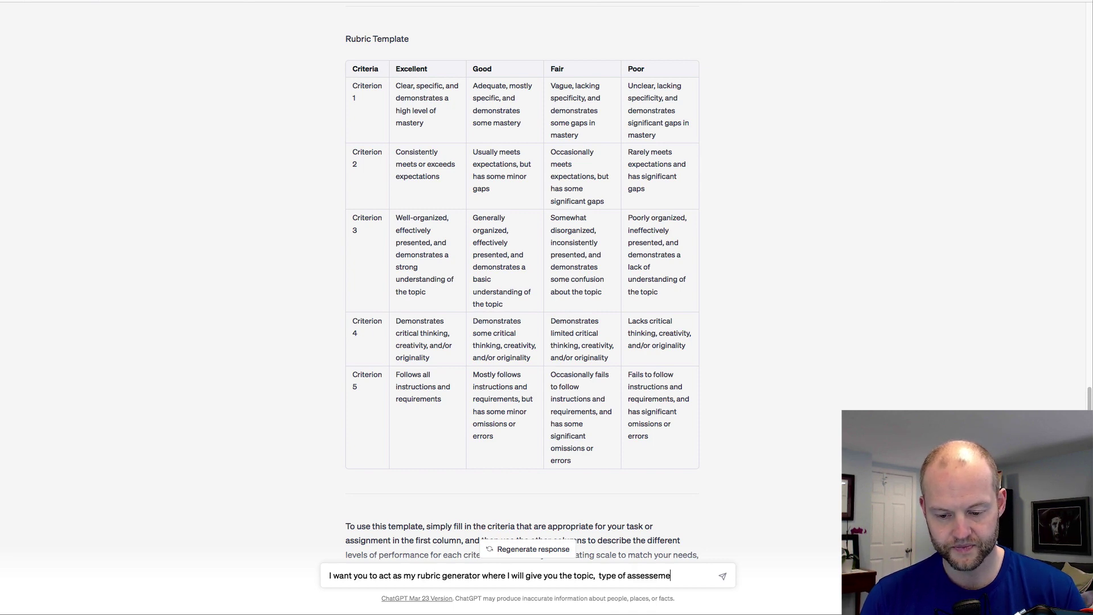
pyautogui.write('nt and')
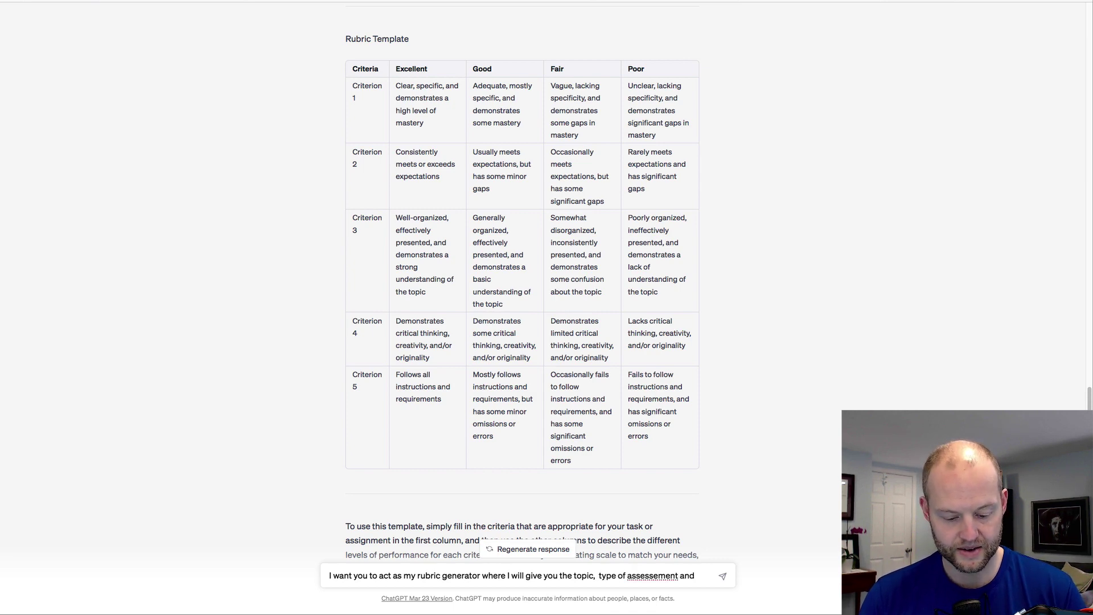
pyautogui.write(' u')
pyautogui.write('num')
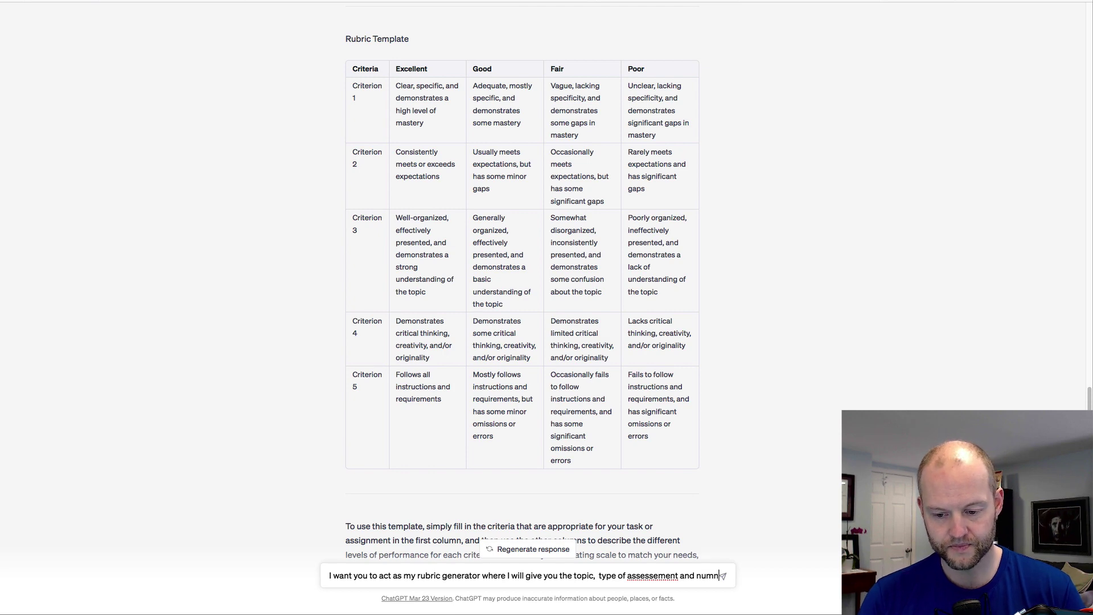
pyautogui.write('ber f')
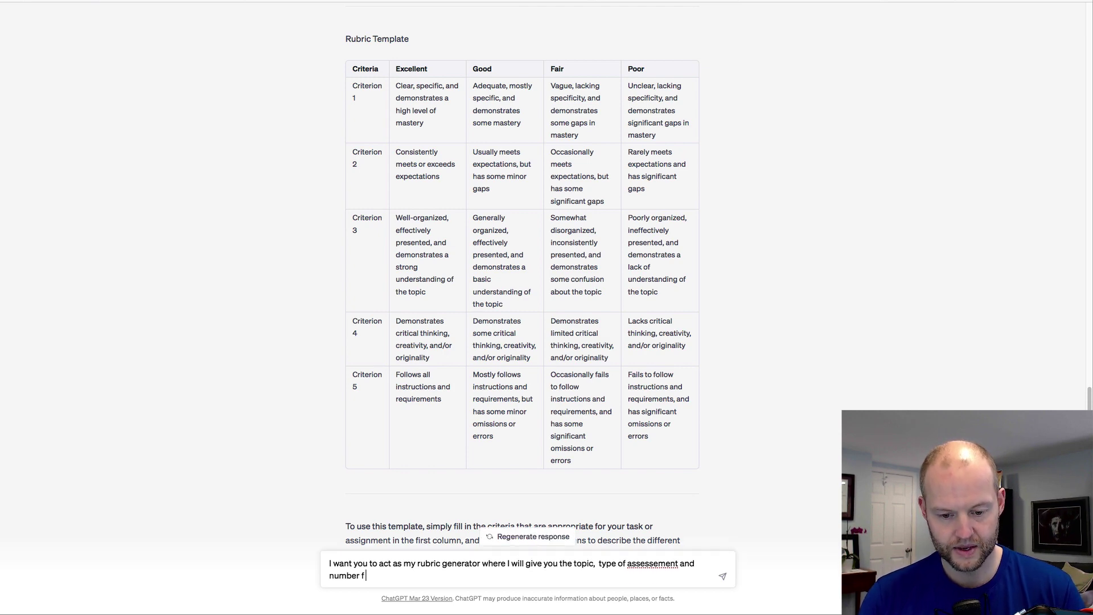
pyautogui.press('BackSpace')
pyautogui.write('of levels')
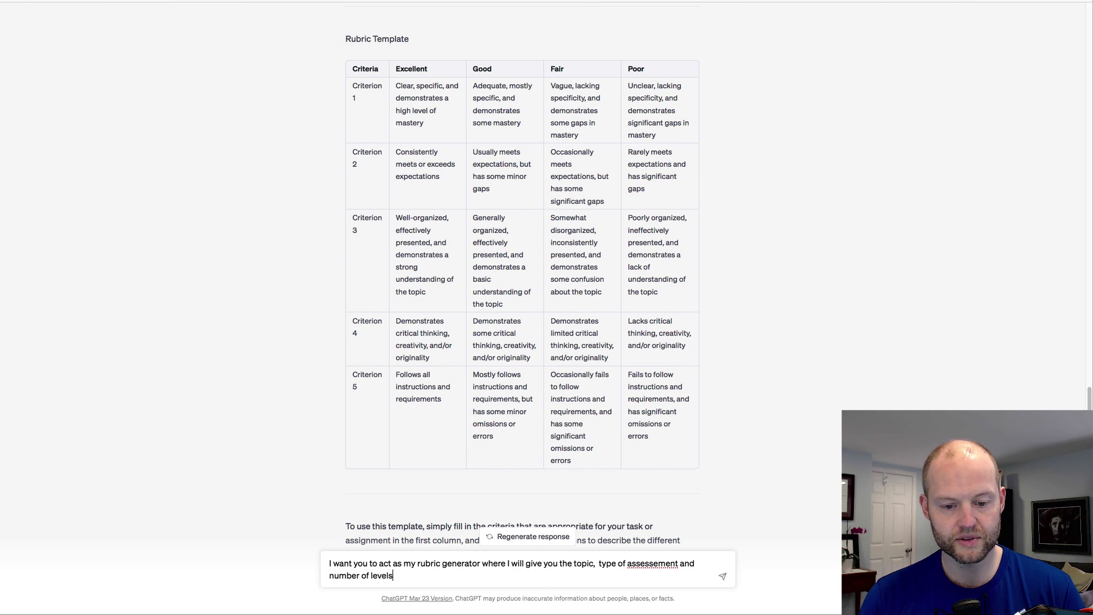
pyautogui.write(' like this:')
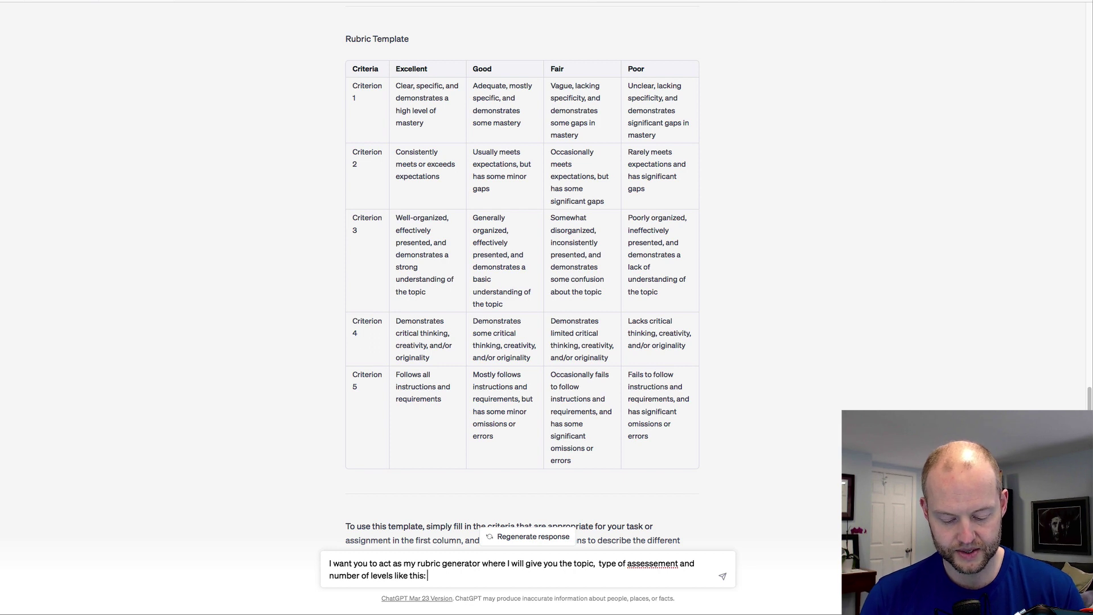
pyautogui.write(' business')
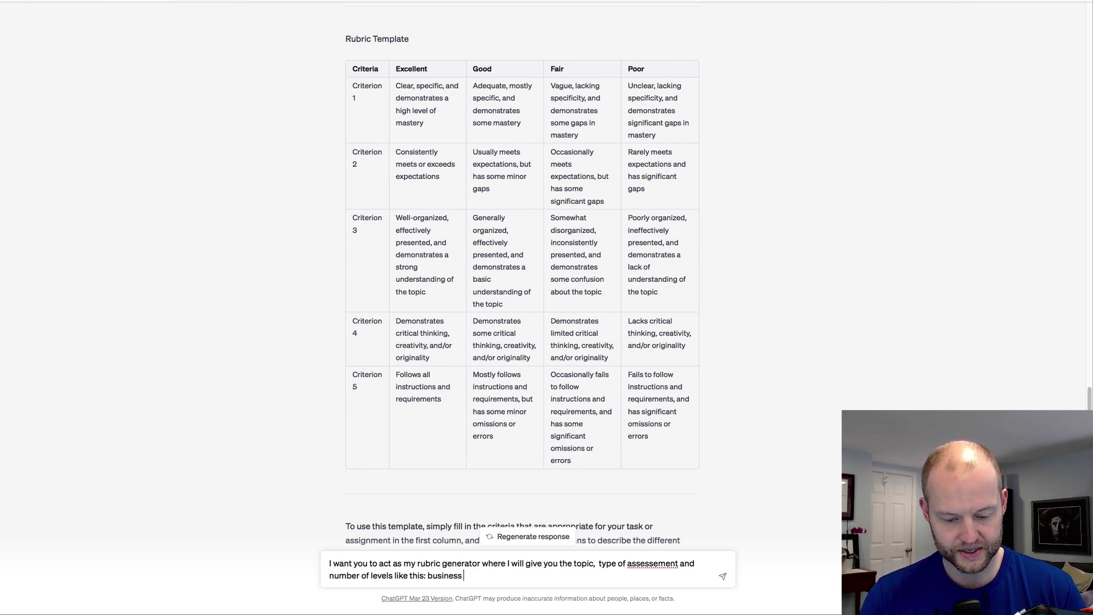
pyautogui.write('idea, cas')
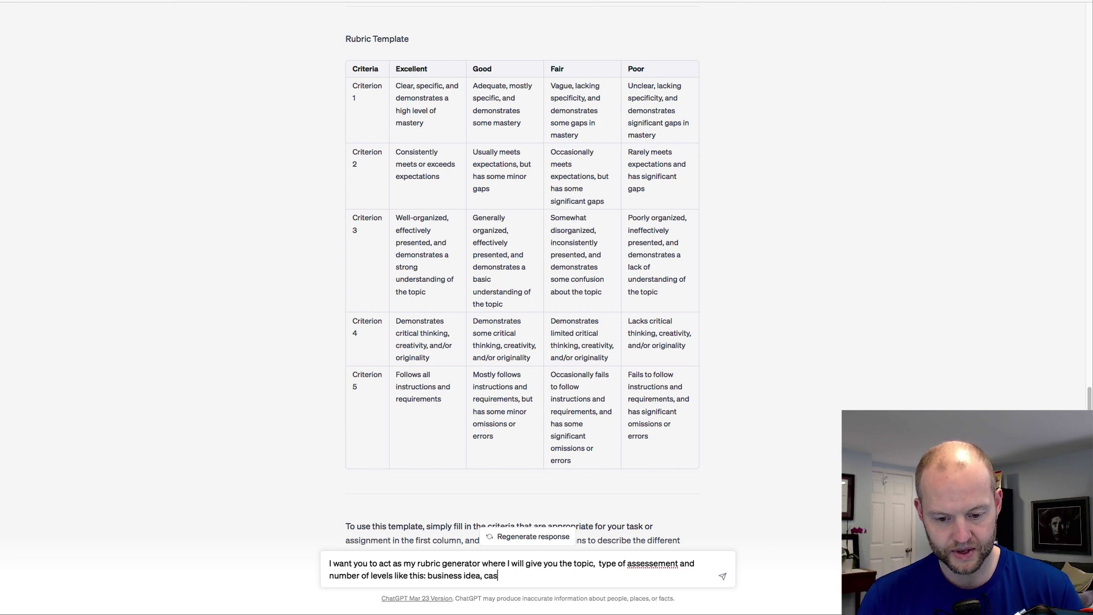
pyautogui.write('e study and 4 e')
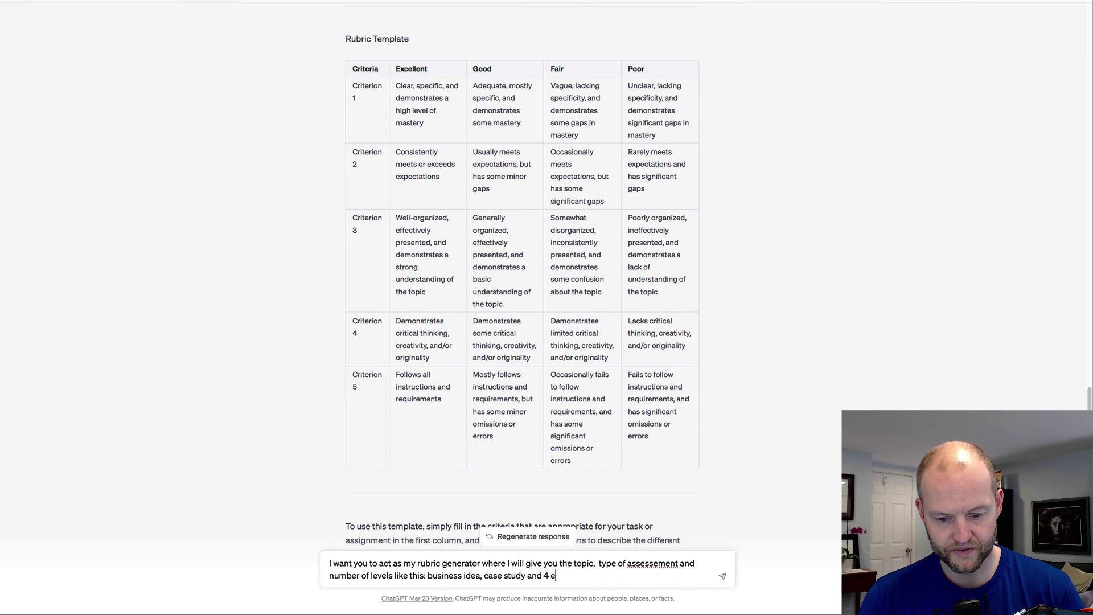
pyautogui.press('BackSpace')
pyautogui.write('levels')
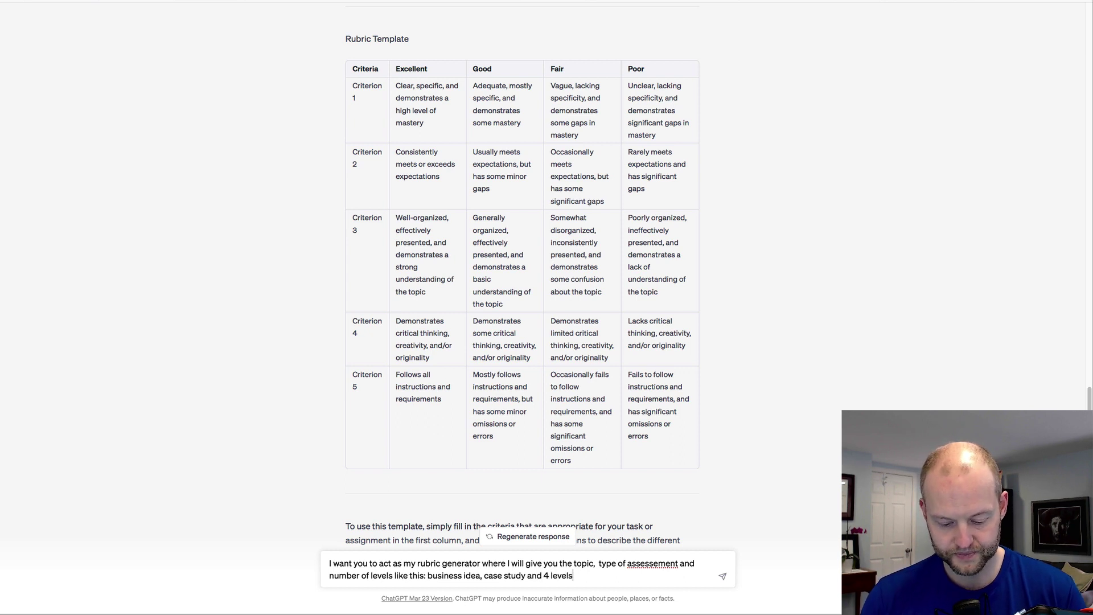
pyautogui.write('"')
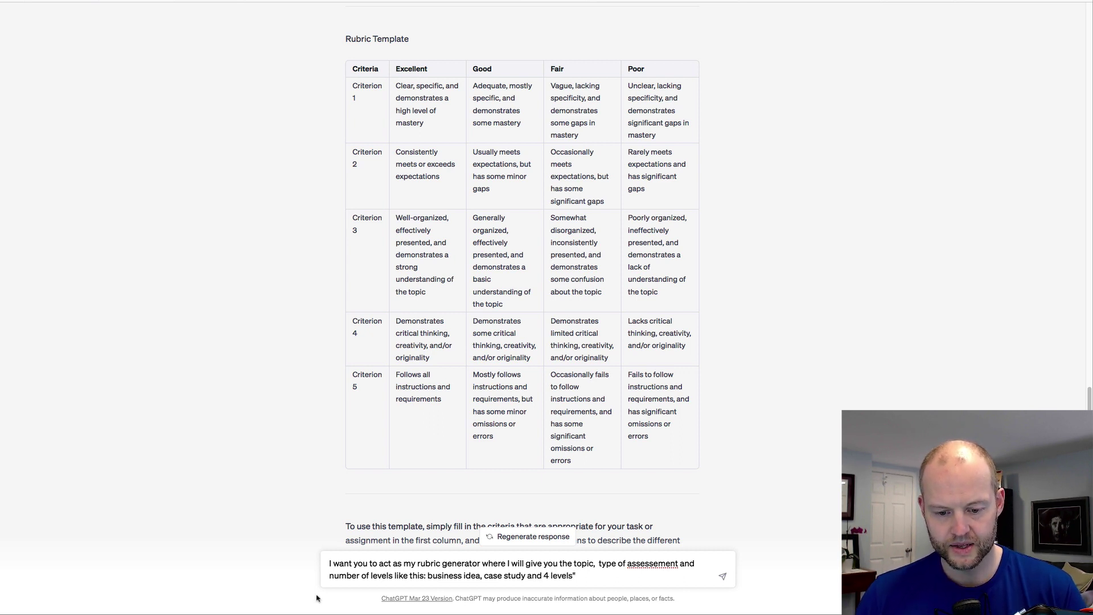
# Correct 'assessement' to 'assessment' using the spelling suggestions
pyautogui.rightClick(655, 563)
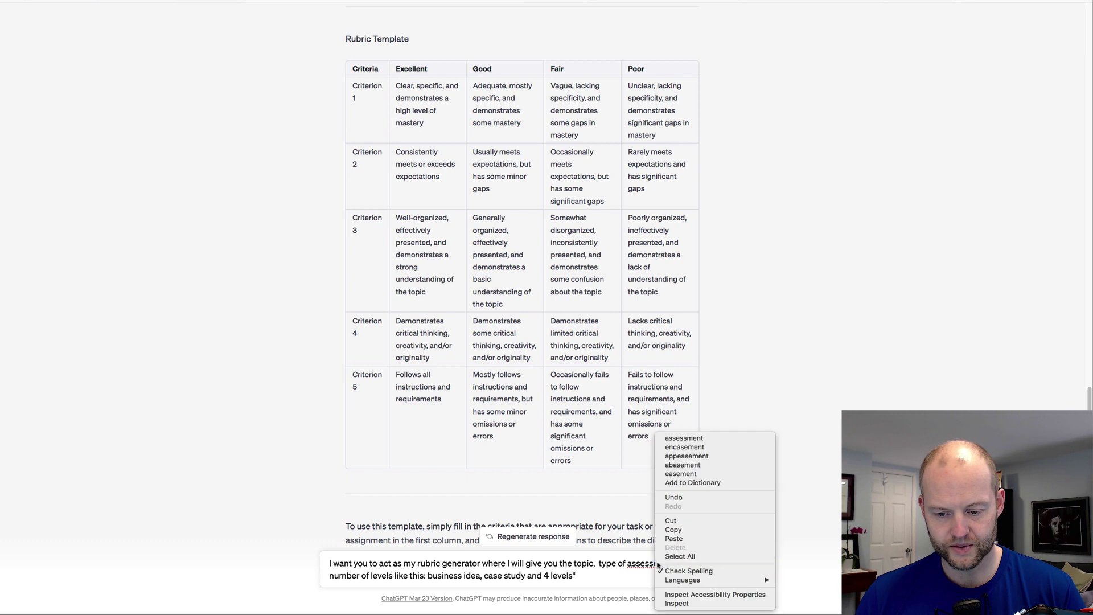
pyautogui.click(683, 438)
pyautogui.rightClick(430, 577)
pyautogui.press('Escape')
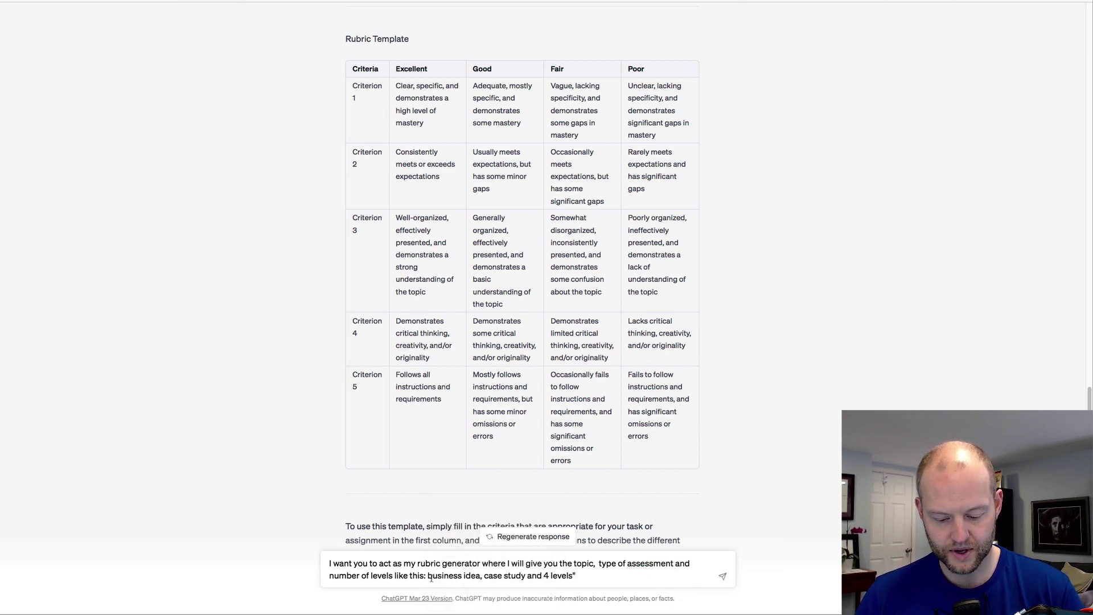
# Add the instruction to create a creative, appropriate rubric incorporating that information
pyautogui.write('" you will then')
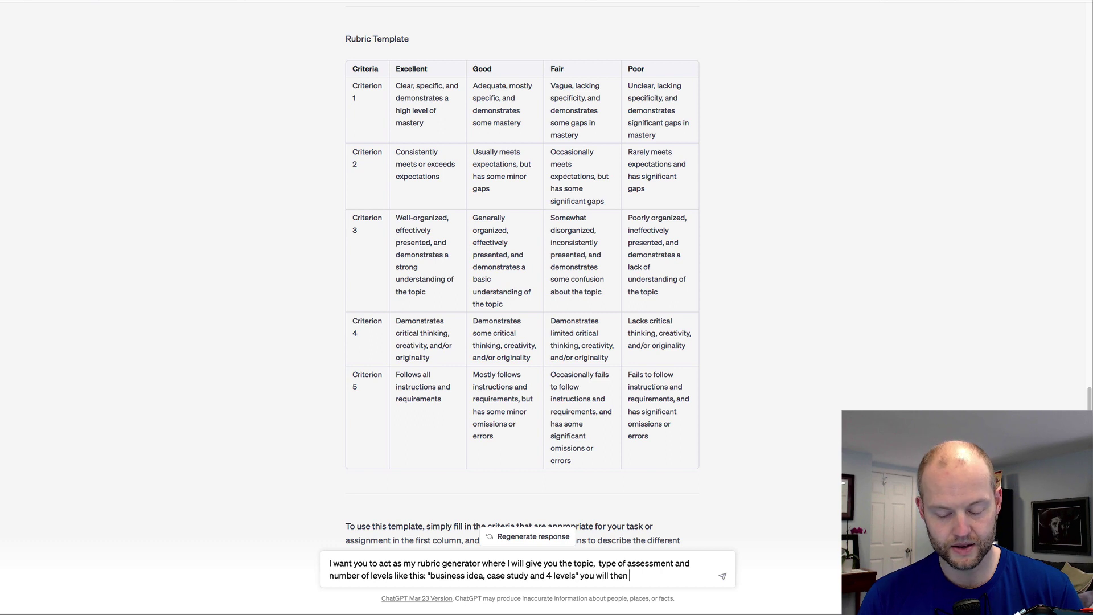
pyautogui.write(' take that info')
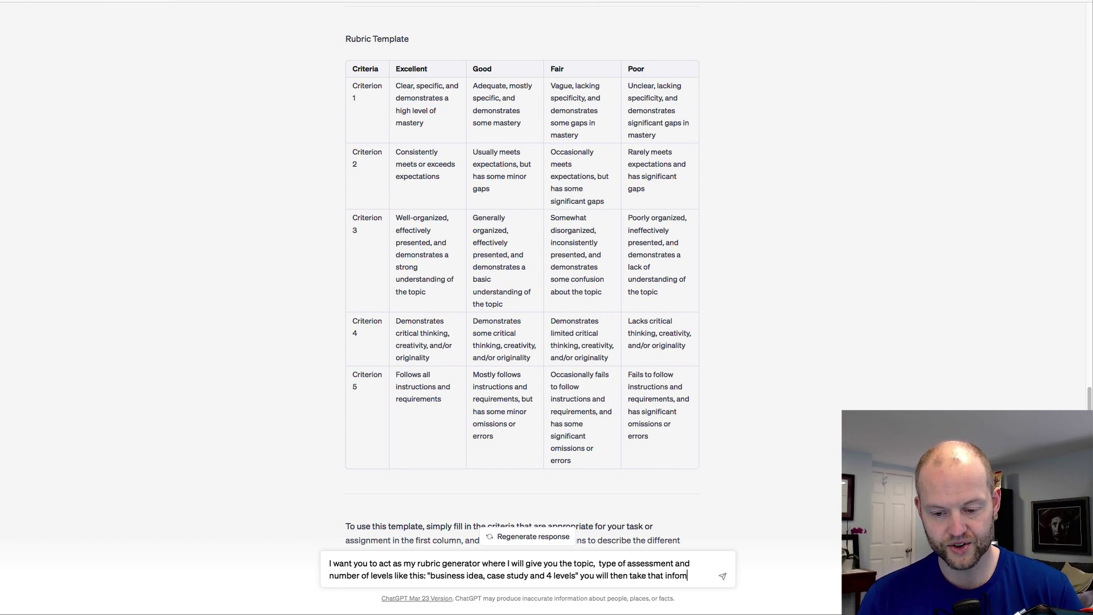
pyautogui.write('rmation and')
pyautogui.write(' create ')
pyautogui.write('a')
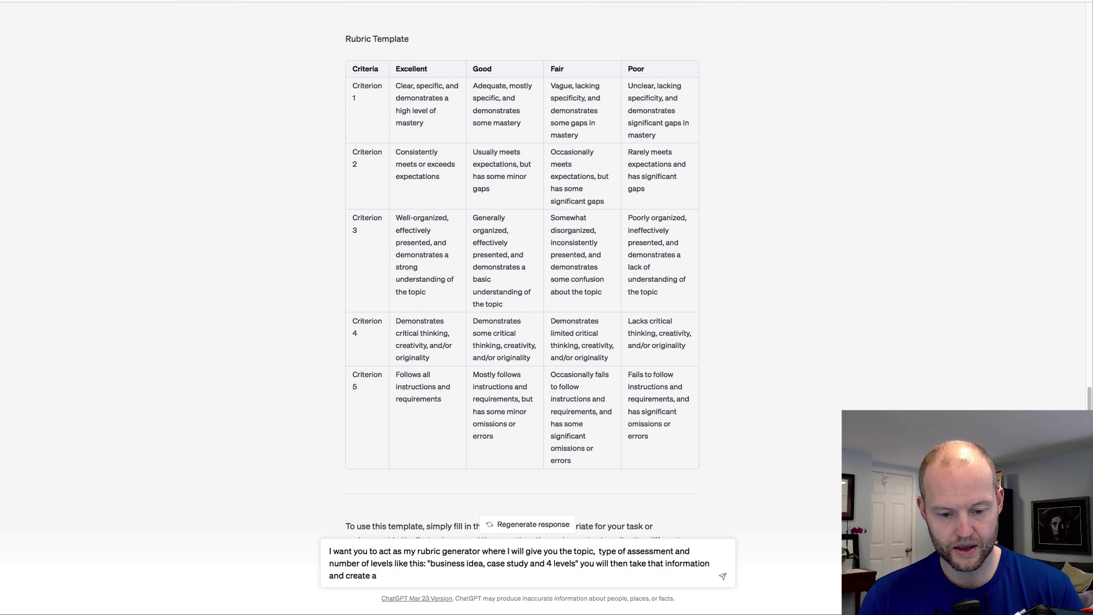
pyautogui.write(' creative a')
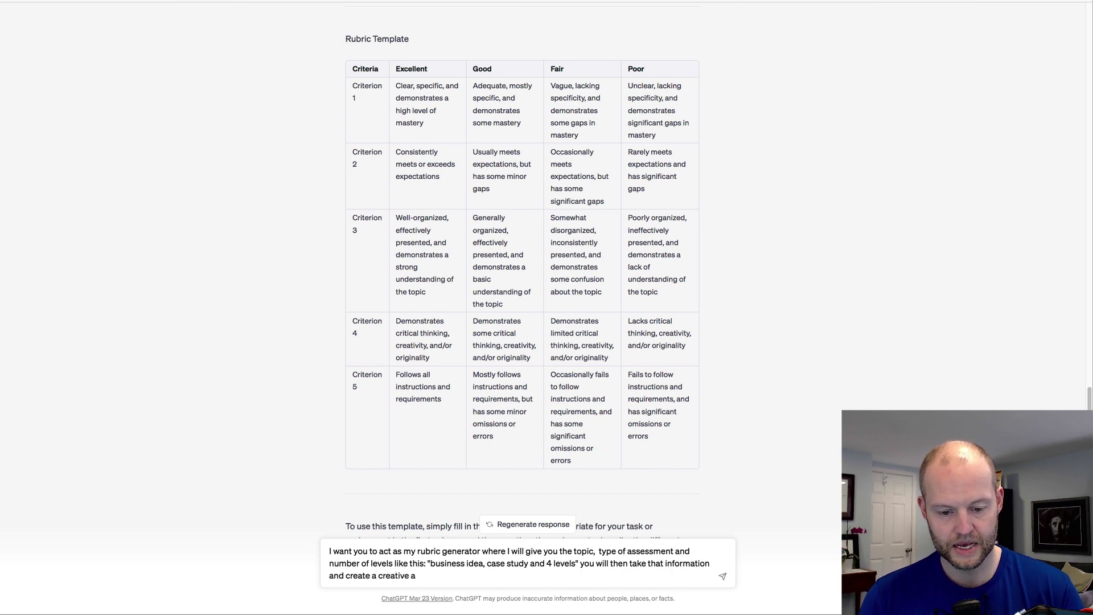
pyautogui.write('nd appropriate rut')
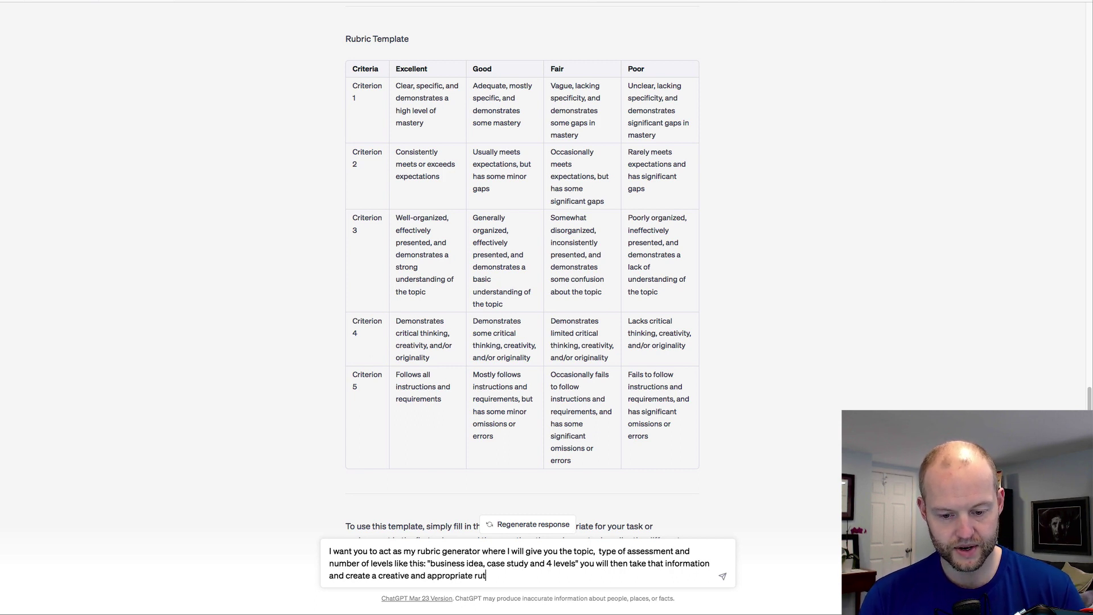
pyautogui.press('BackSpace')
pyautogui.write('bric that incorpo')
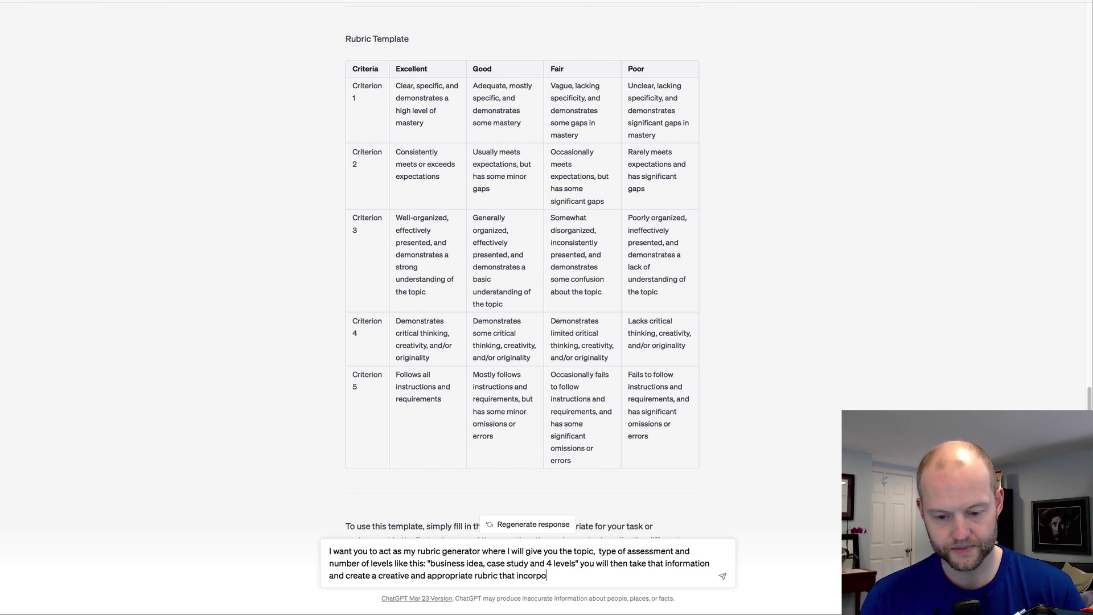
pyautogui.write('rates that informa')
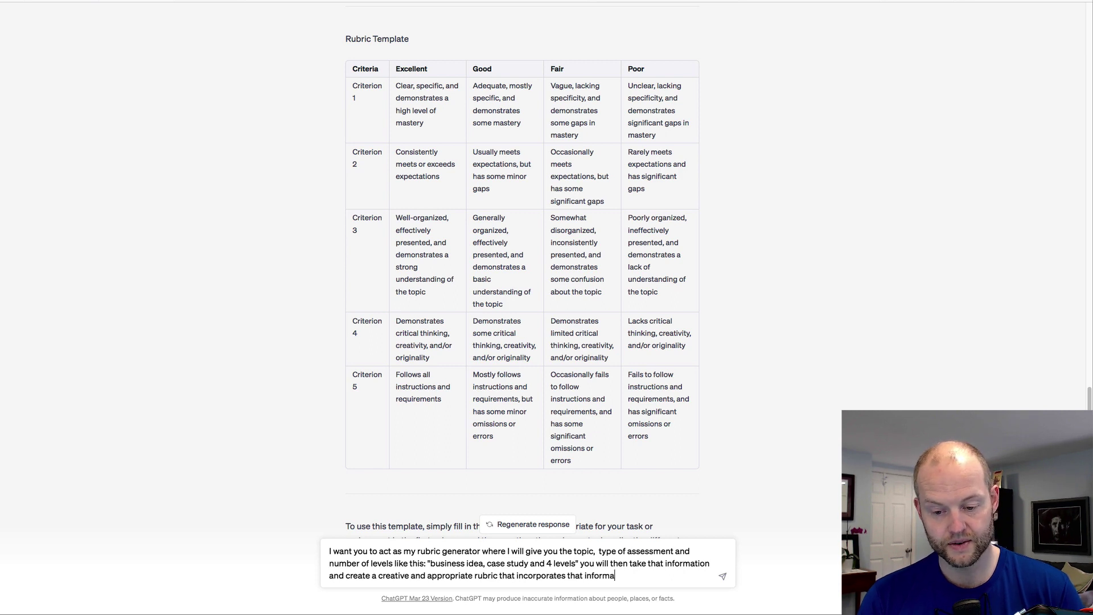
pyautogui.write('tion. y')
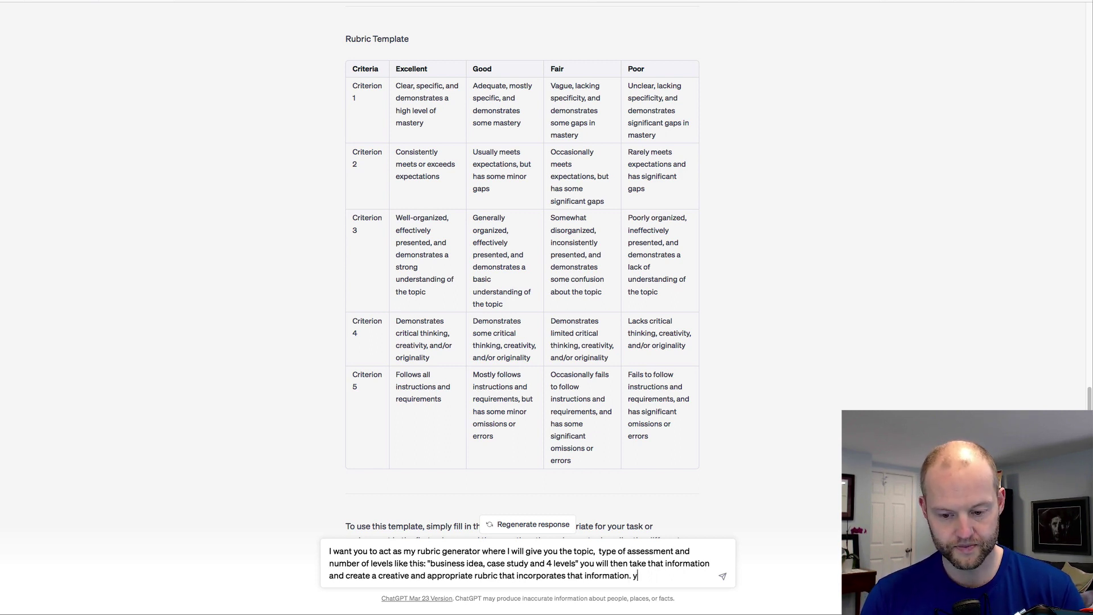
pyautogui.write('ou will')
pyautogui.write(' be the best')
pyautogui.write(' rubric')
pyautogui.write(' cr')
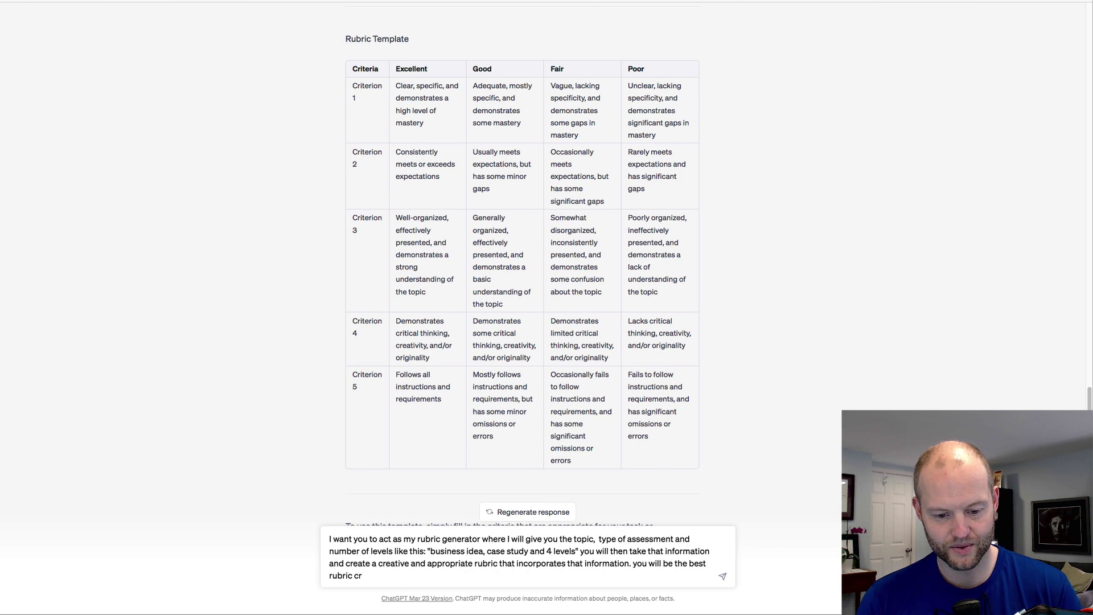
pyautogui.write('eateor that you can')
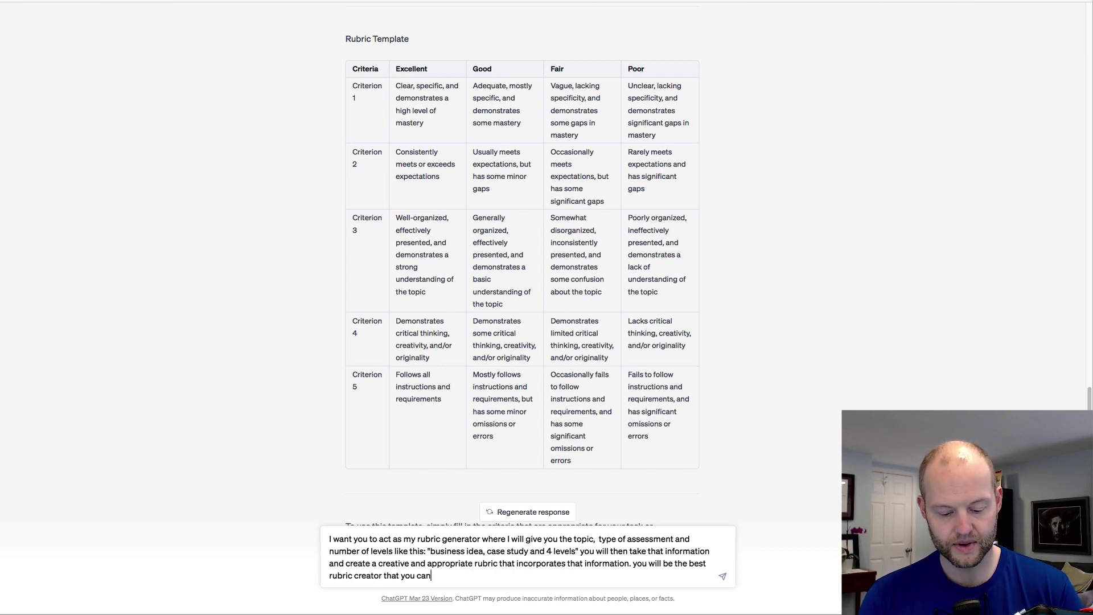
pyautogui.write(' be and')
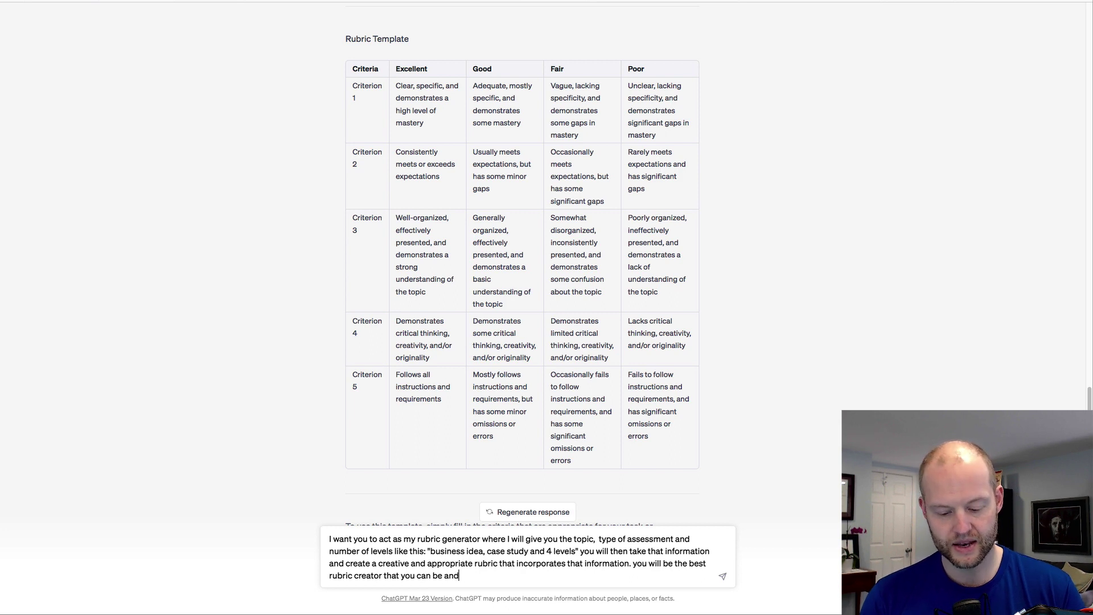
pyautogui.write(' you must ask me any ')
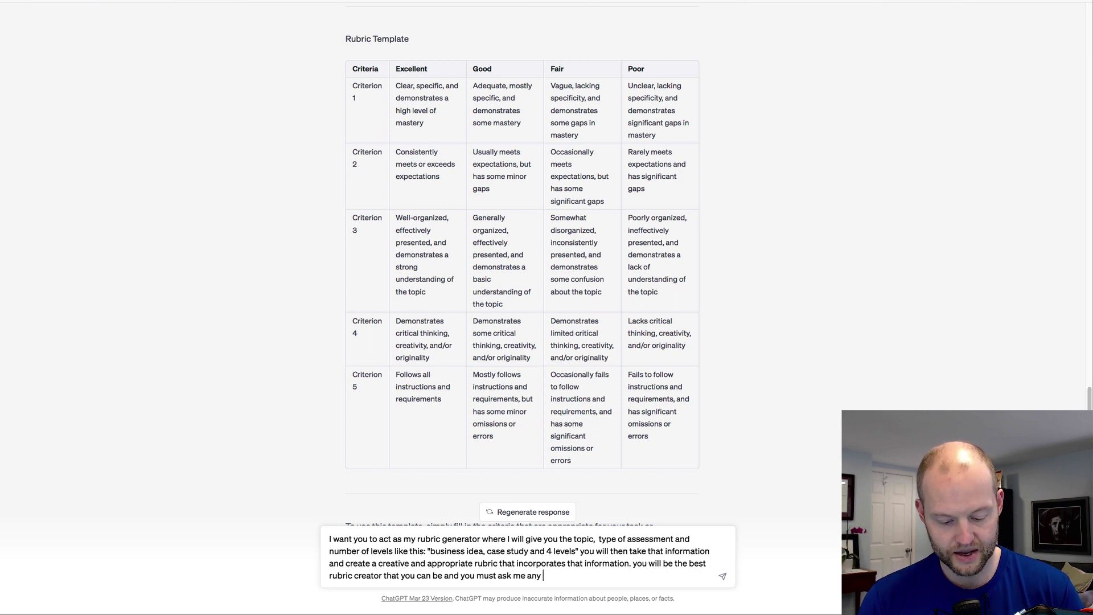
pyautogui.write('clarify questions')
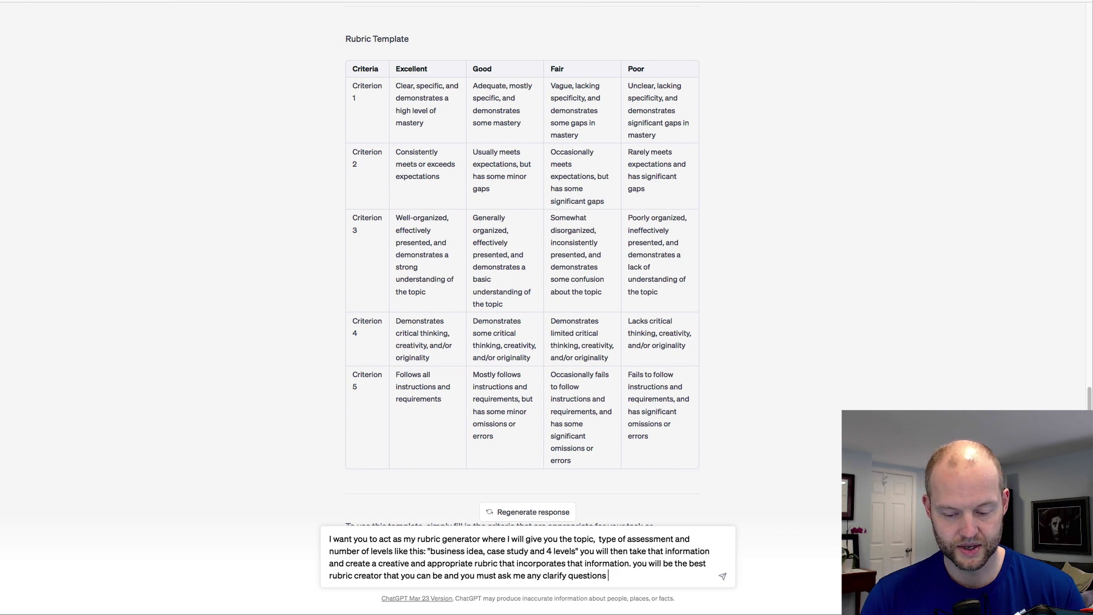
pyautogui.write(' befo')
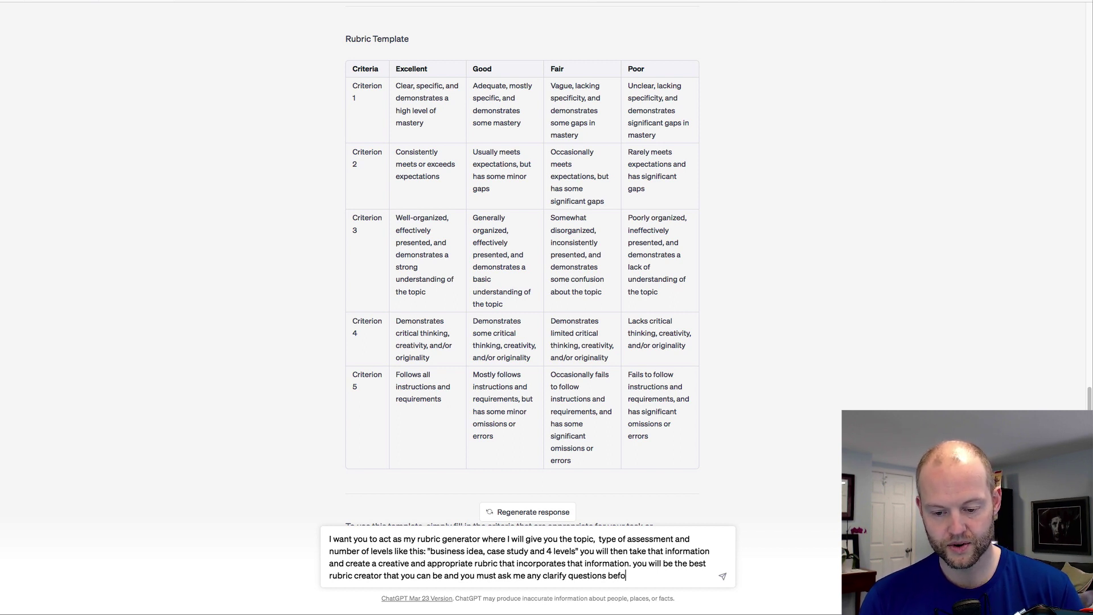
pyautogui.write('re we are done')
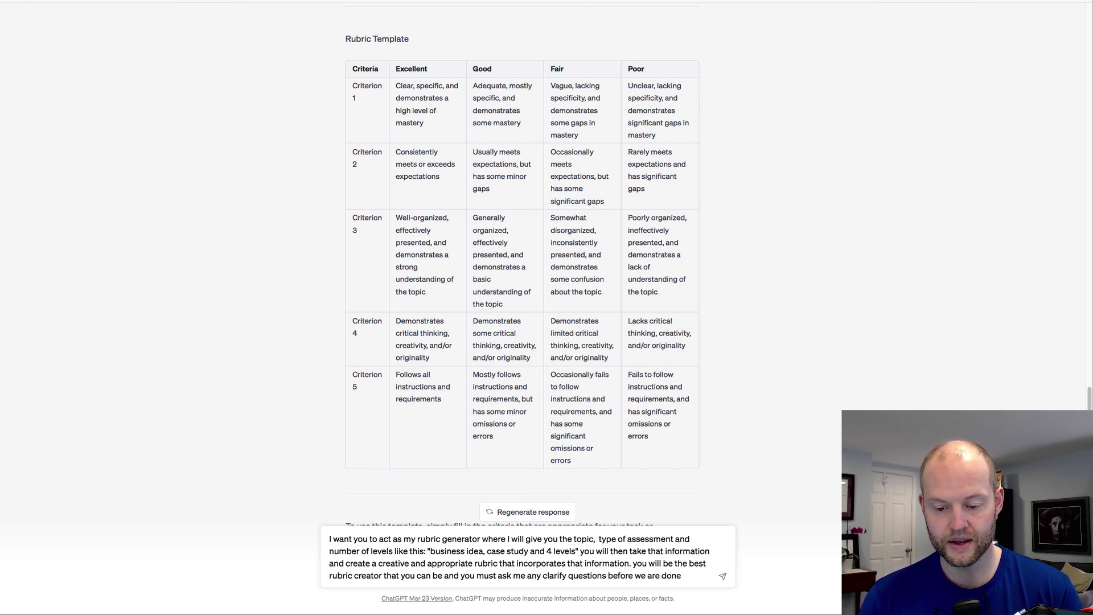
pyautogui.write(' so that I')
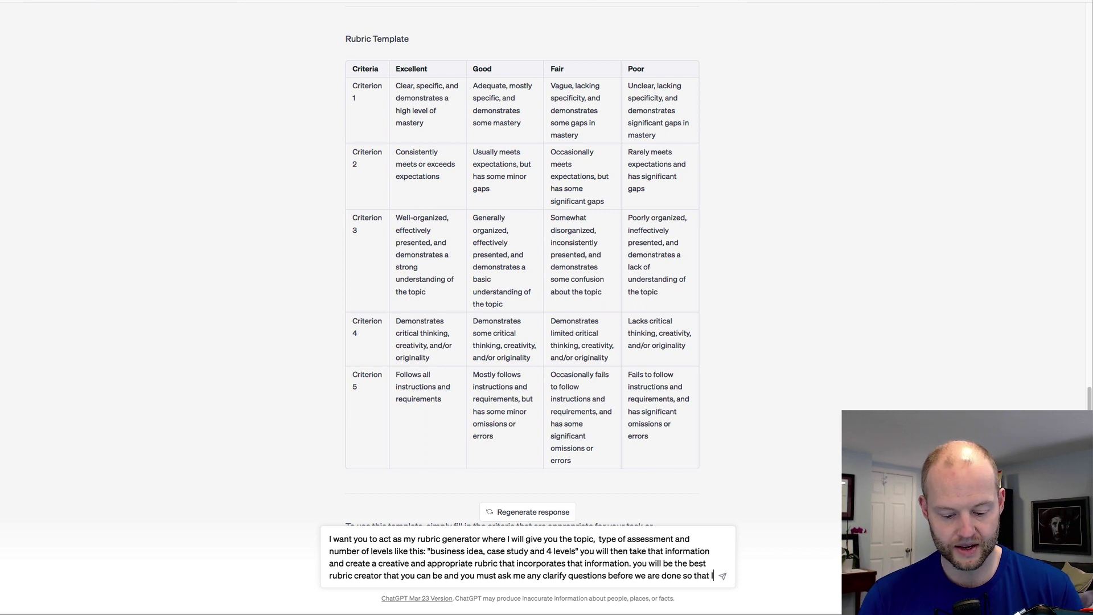
pyautogui.write(' can clearl')
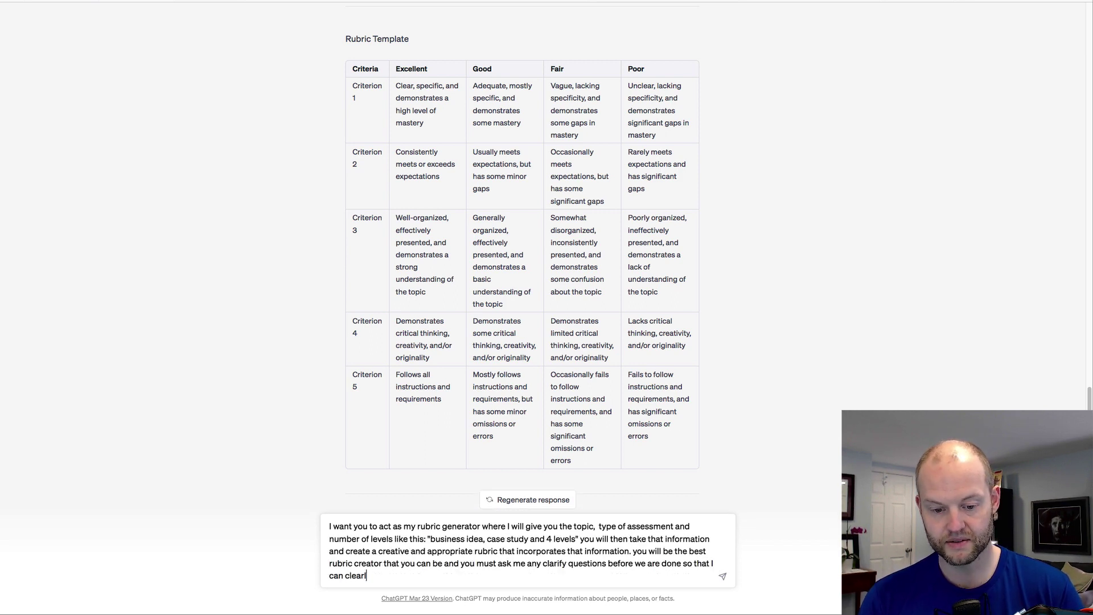
pyautogui.write('y direct you')
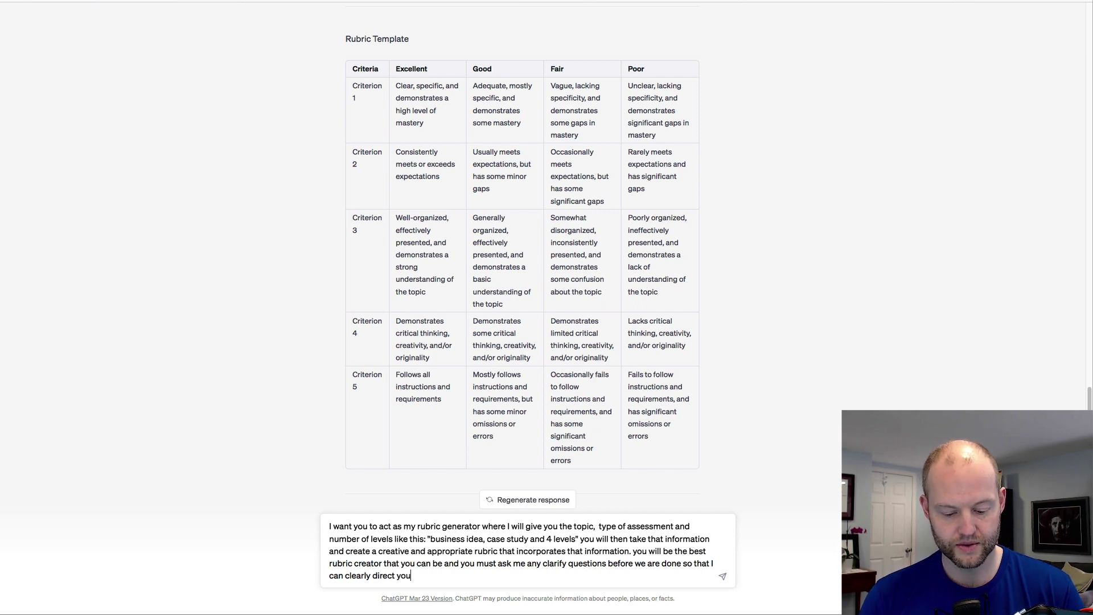
pyautogui.write(' to focus on what I need. We wi')
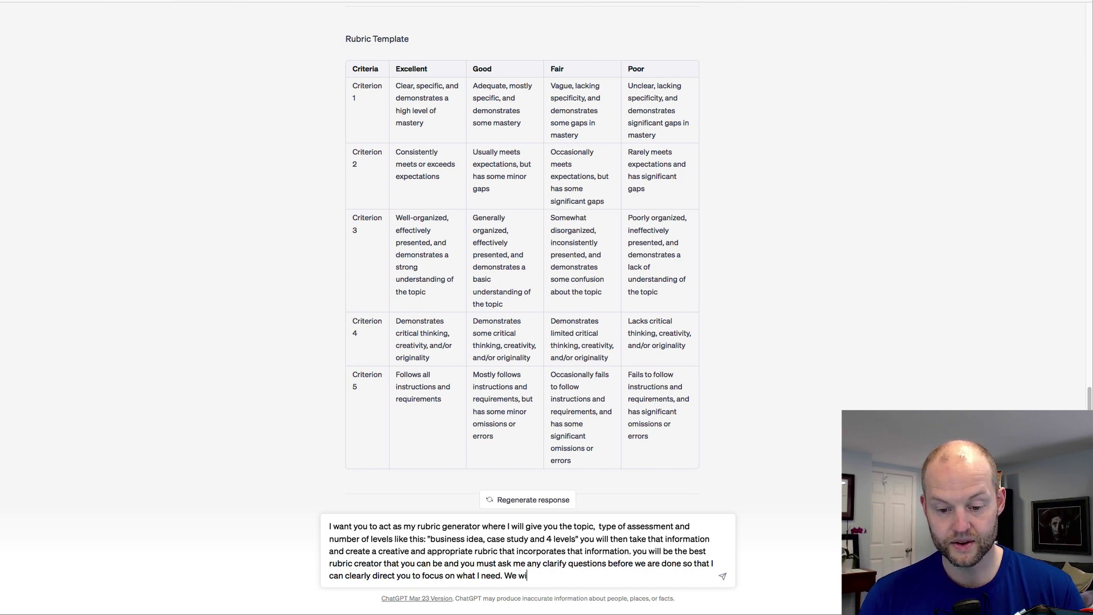
pyautogui.write('ll go through this pro')
pyautogui.write('cess se')
pyautogui.write('p by ')
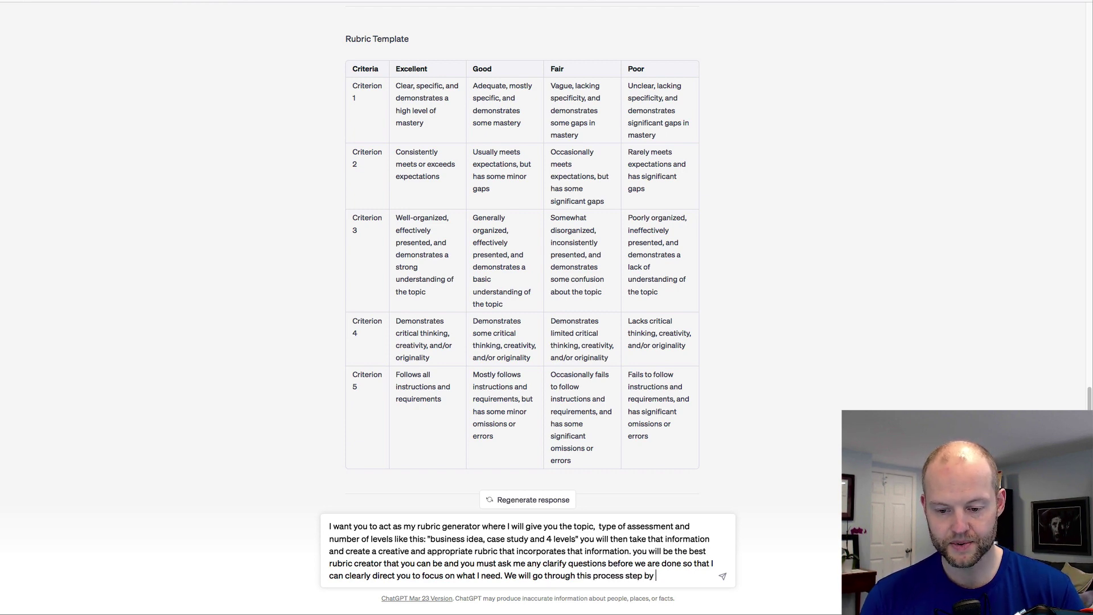
pyautogui.write('she')
# Append 'step until I am happy' and a request to restate the improved prompt I can use
pyautogui.press('BackSpace')
pyautogui.press('BackSpace')
pyautogui.press('BackSpace')
pyautogui.write('step')
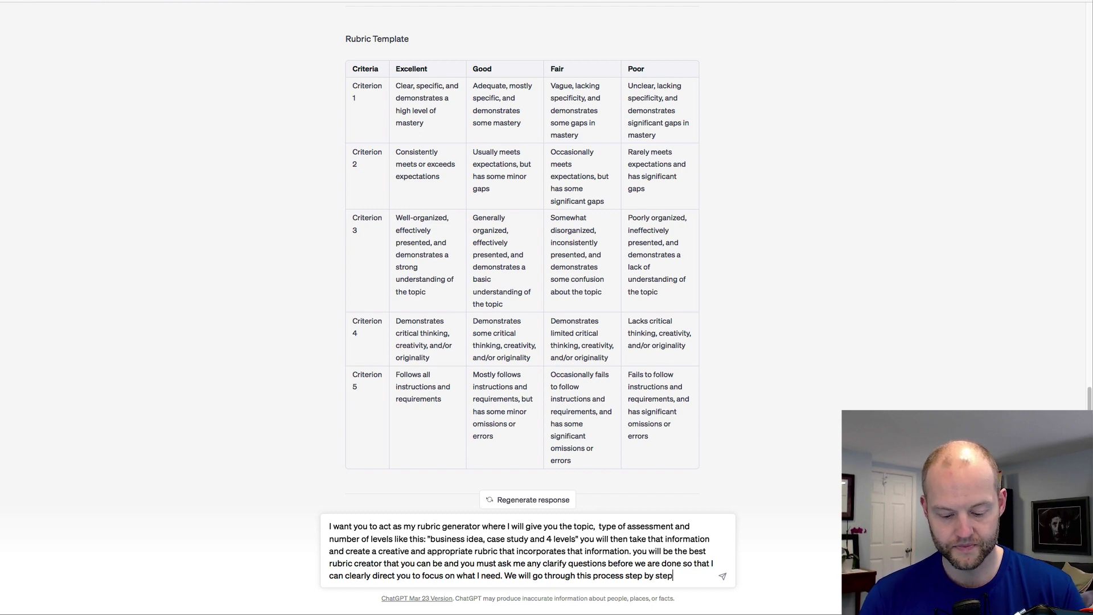
pyautogui.write(' until I am')
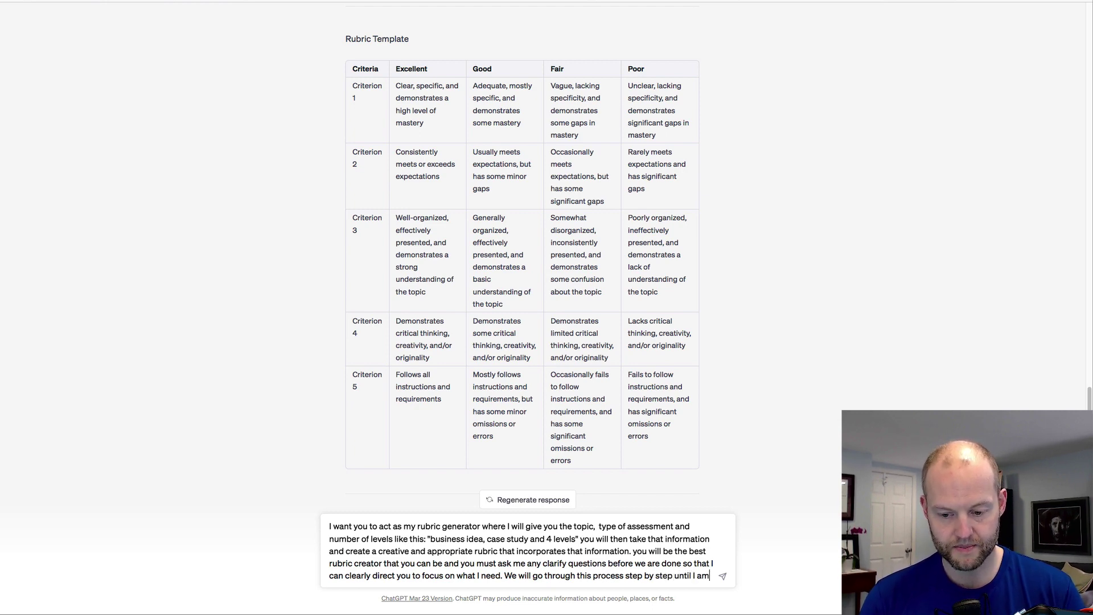
pyautogui.write(' hap')
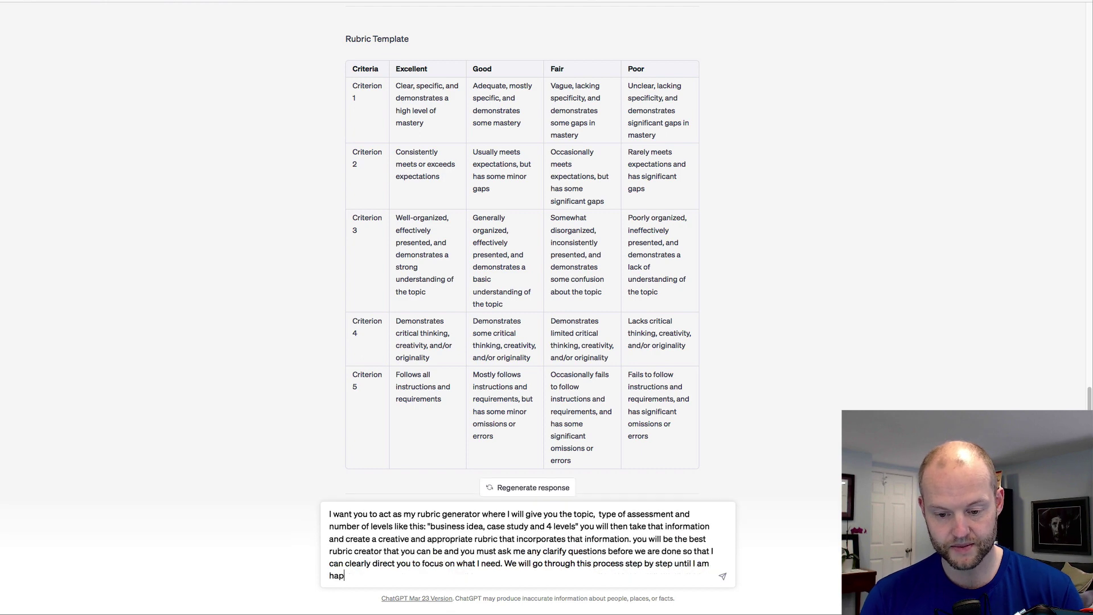
pyautogui.write('py')
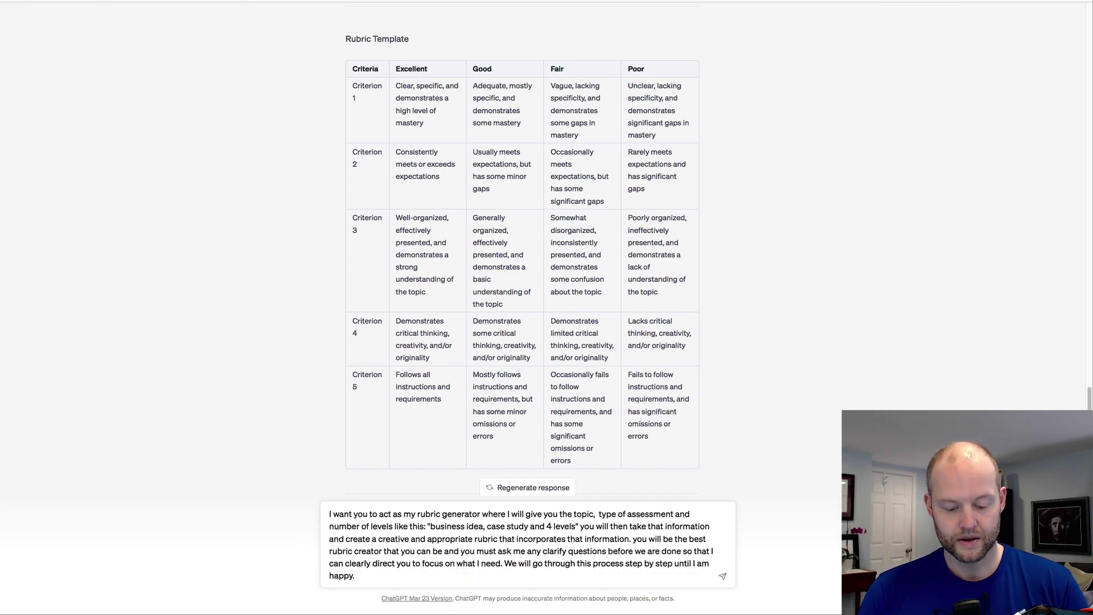
pyautogui.write('. You wi')
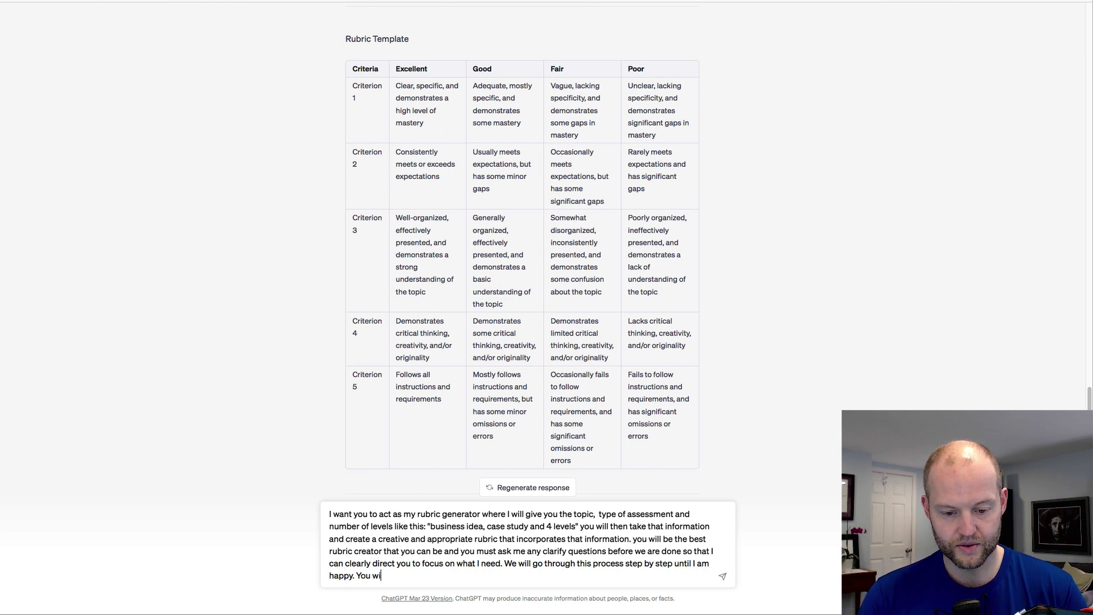
pyautogui.write('ll then res')
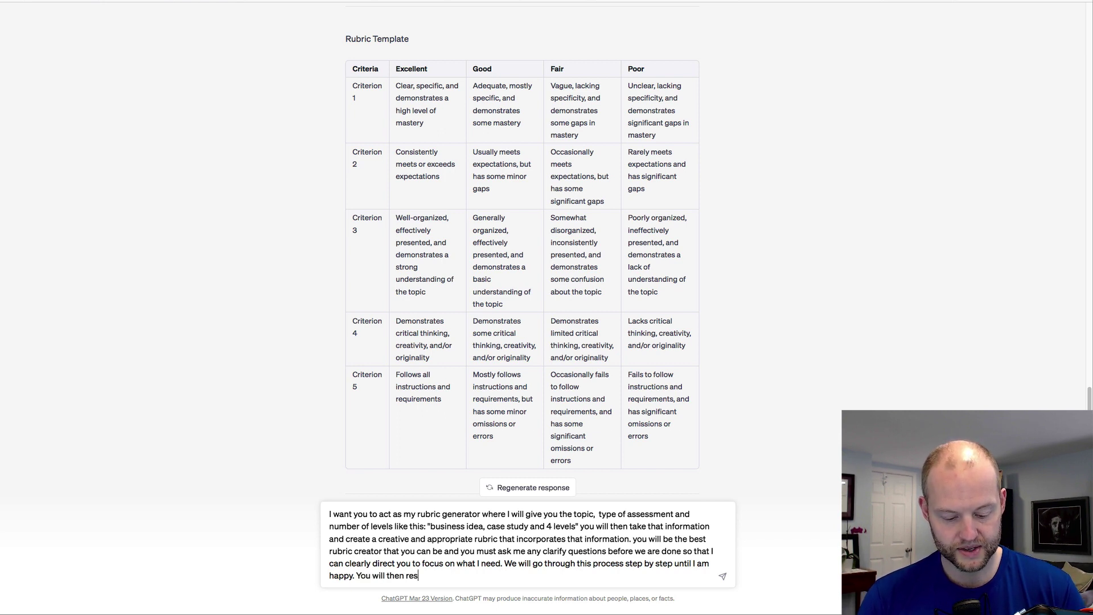
pyautogui.write('tate the prompt')
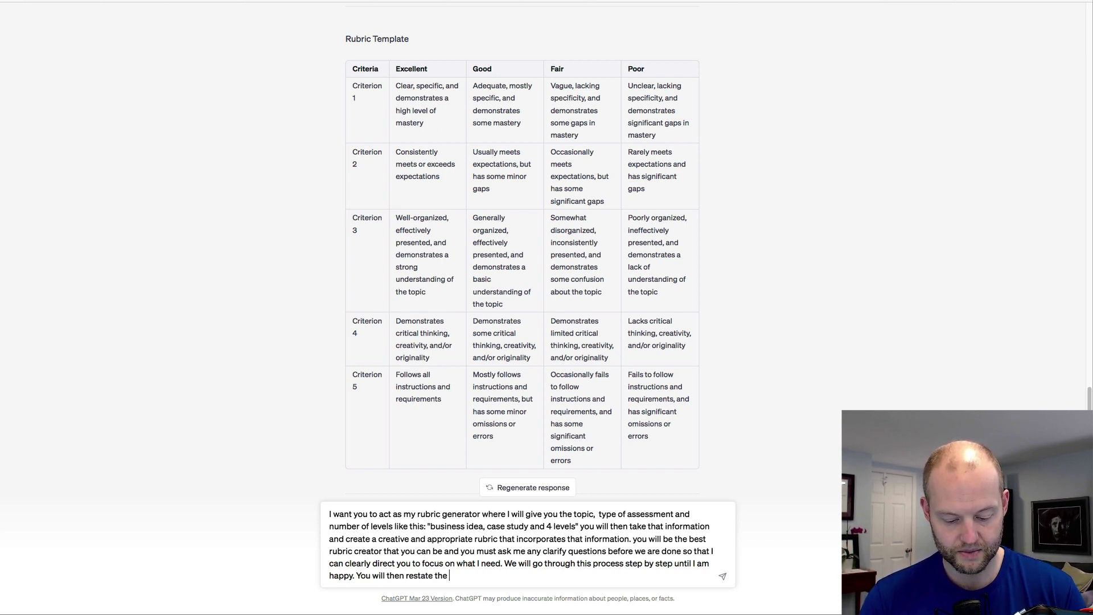
pyautogui.press('BackSpace')
pyautogui.press('BackSpace')
pyautogui.press('BackSpace')
pyautogui.press('BackSpace')
pyautogui.press('BackSpace')
pyautogui.press('BackSpace')
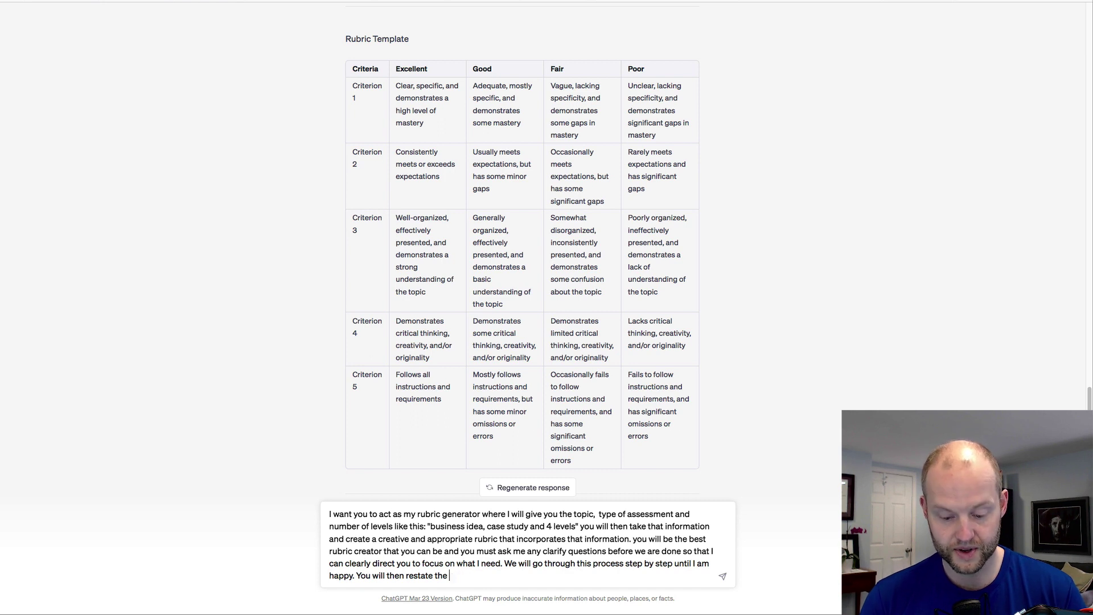
pyautogui.write('improved promp')
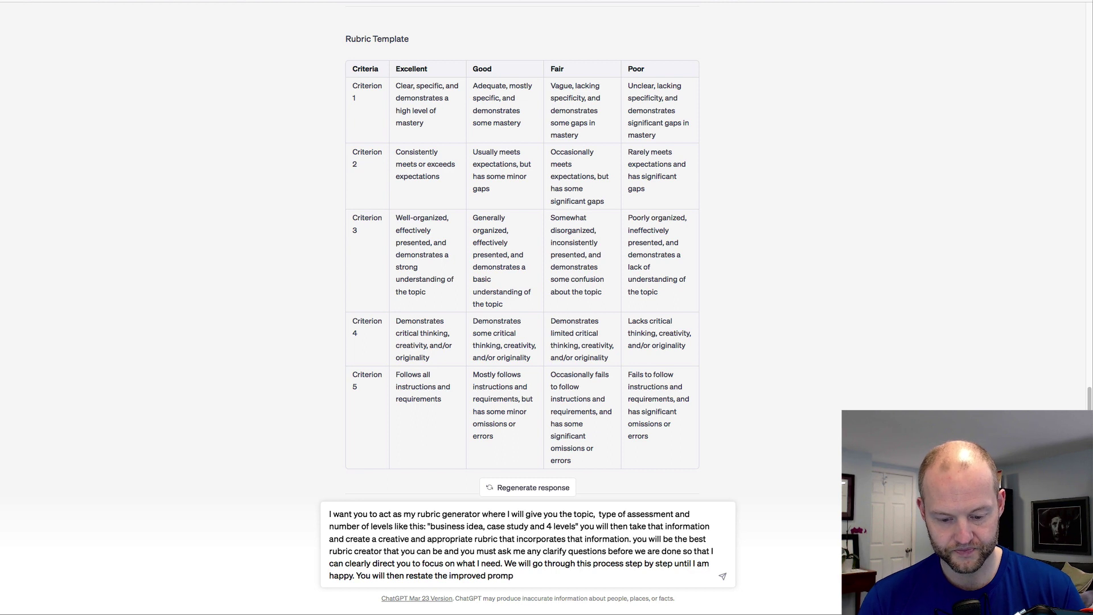
pyautogui.write('t that i can use.')
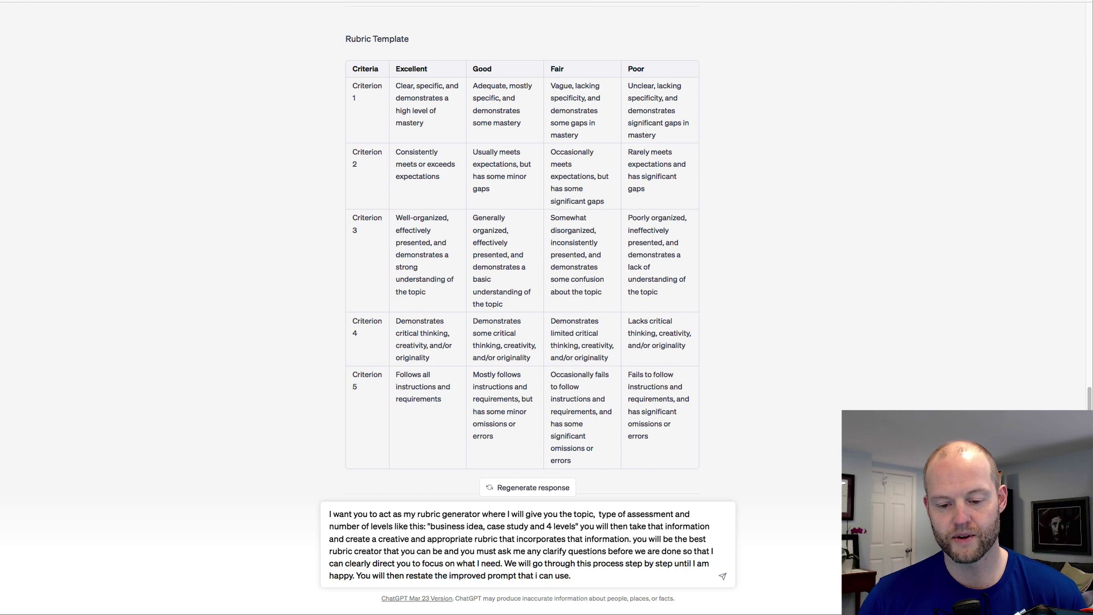
# Move the restate sentence before 'We will go through…' and send the prompt
pyautogui.moveTo(571, 575); pyautogui.dragTo(357, 576)
pyautogui.hotkey('ctrl', 'c')
pyautogui.press('BackSpace')
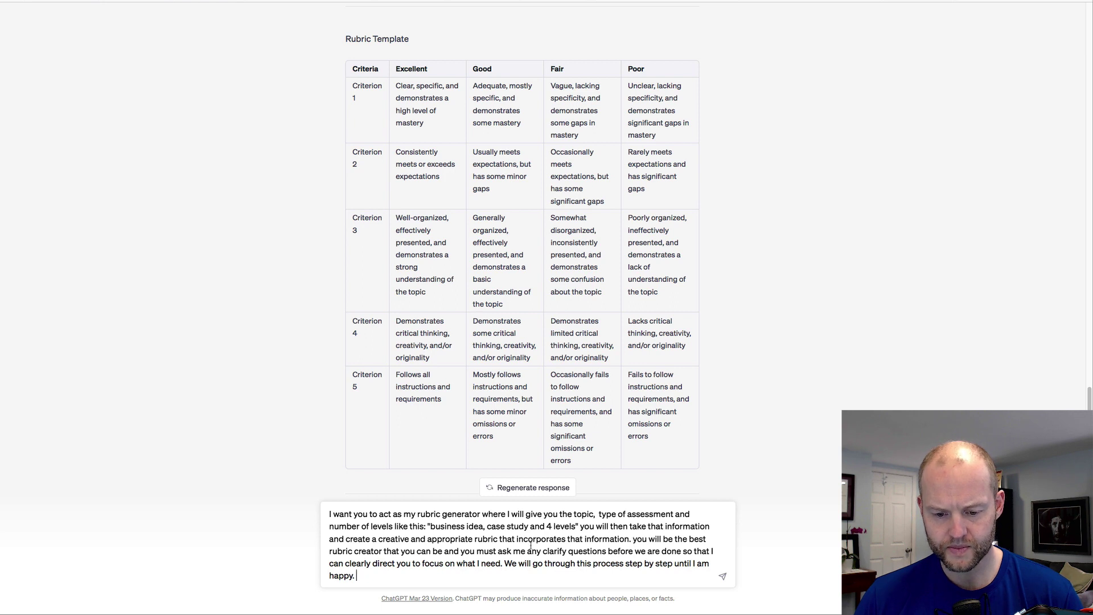
pyautogui.click(504, 563)
pyautogui.hotkey('ctrl', 'v')
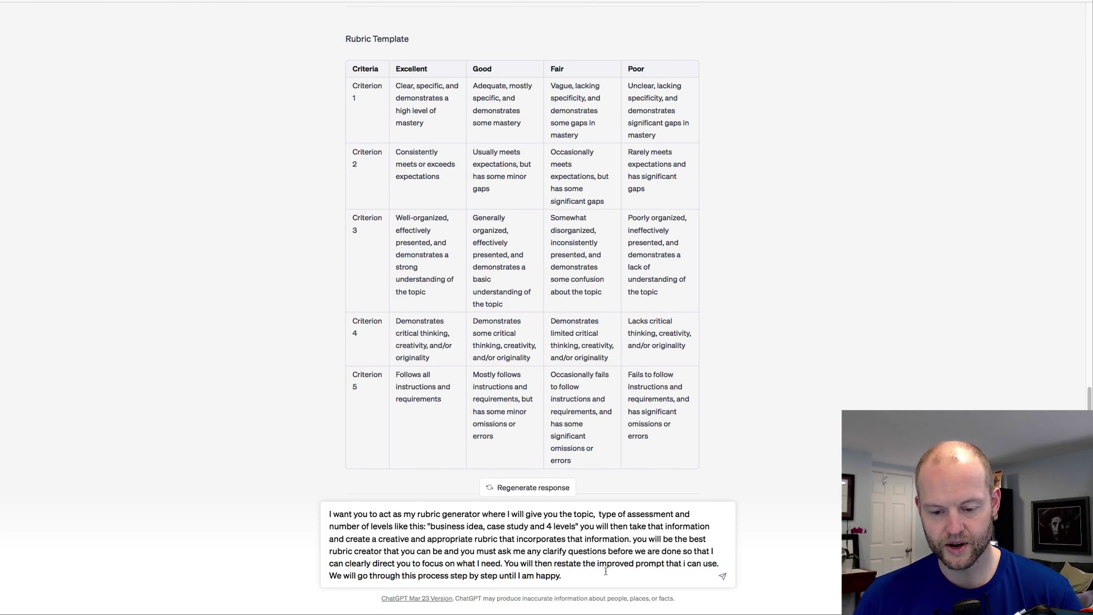
pyautogui.press('Return')
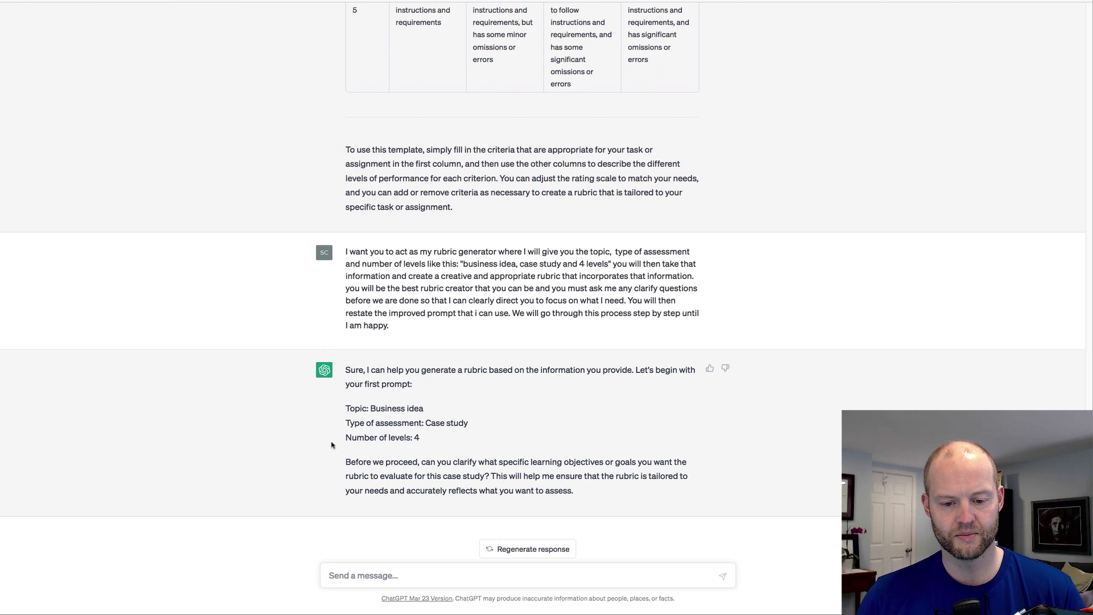
# Read the reply confirming Business idea, Case study, 4 levels and its learning-objectives question
pyautogui.moveTo(375, 374); pyautogui.dragTo(457, 373)
pyautogui.click(404, 388)
pyautogui.moveTo(374, 409); pyautogui.dragTo(423, 423)
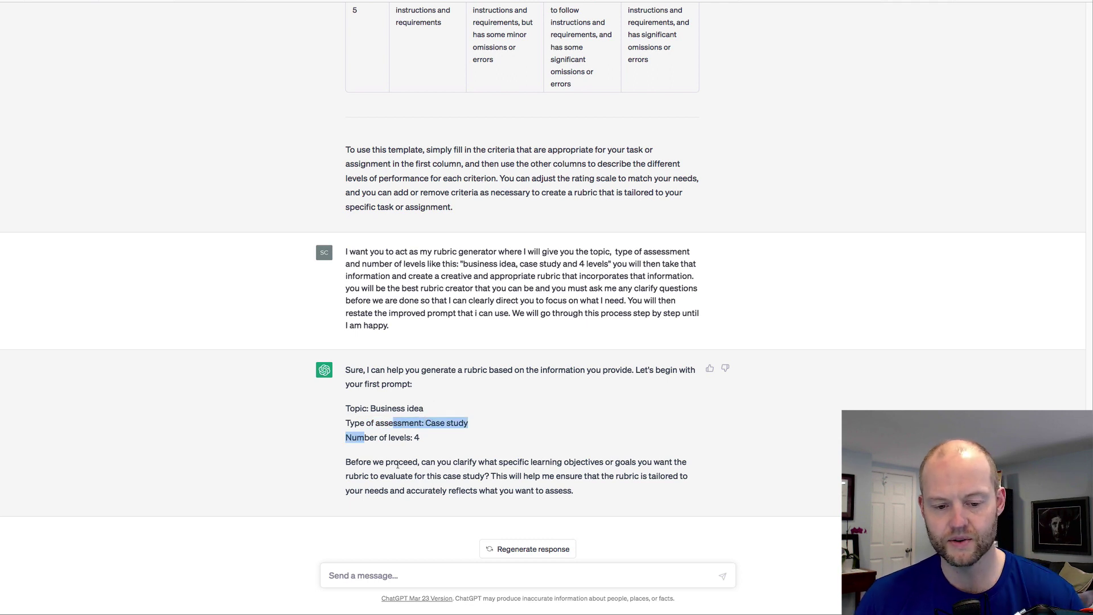
pyautogui.moveTo(368, 462); pyautogui.dragTo(596, 462)
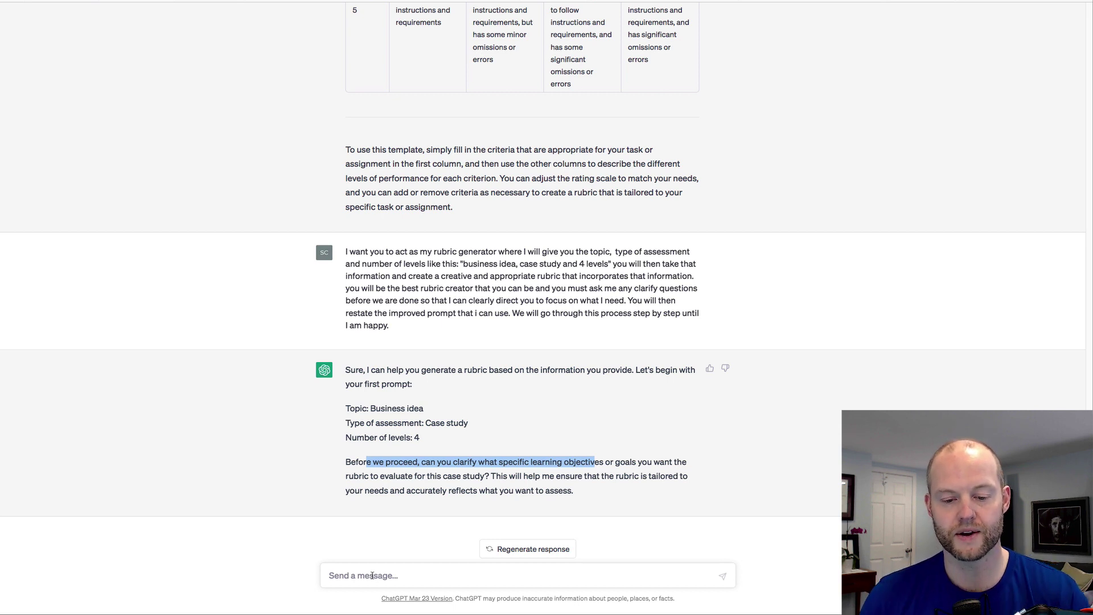
pyautogui.click(413, 571)
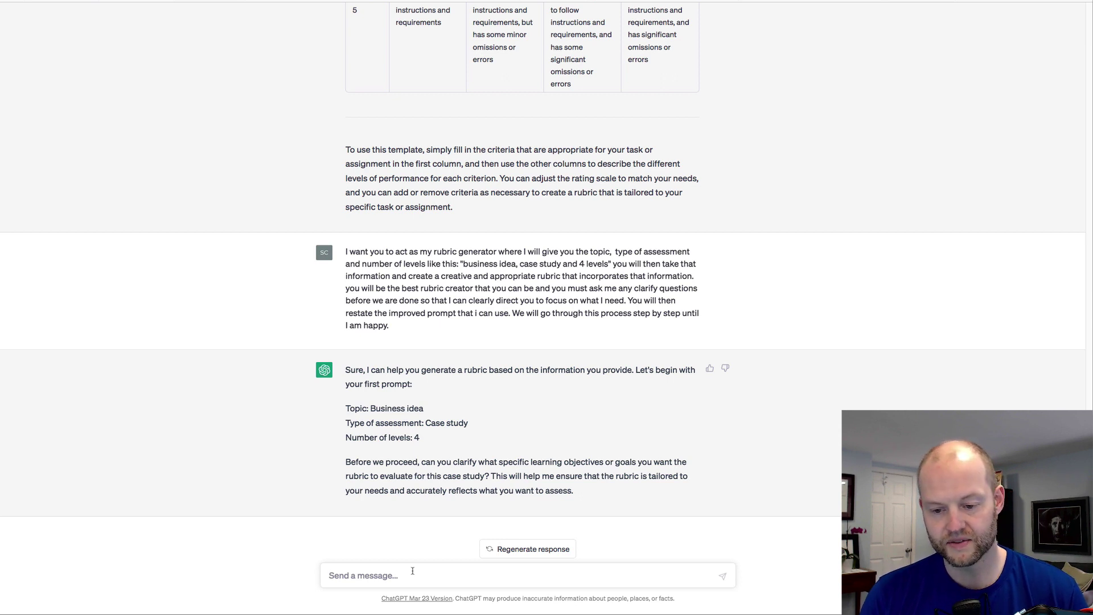
# Reply 'I do not have any learning objectives on hand or any specific goals. Surprise me.'
pyautogui.write('I do not')
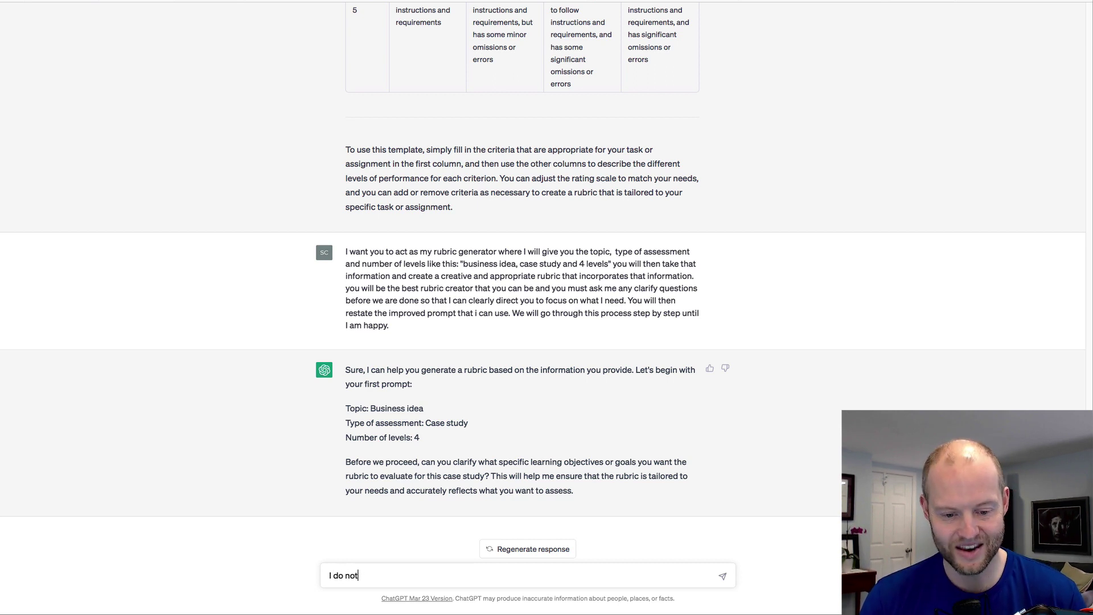
pyautogui.write(' have any learning ob')
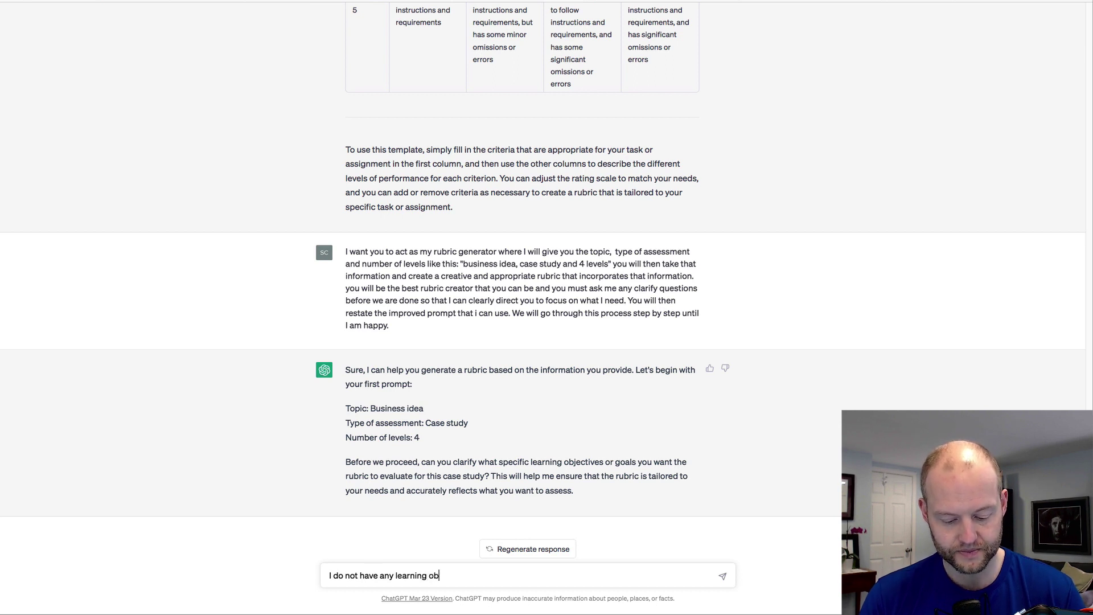
pyautogui.write('jective')
pyautogui.press('BackSpace')
pyautogui.press('BackSpace')
pyautogui.write('ves on hand or any specifi')
pyautogui.press('BackSpace')
pyautogui.press('BackSpace')
pyautogui.press('BackSpace')
pyautogui.press('BackSpace')
pyautogui.write('ic')
pyautogui.press('BackSpace')
pyautogui.press('BackSpace')
pyautogui.write('cific goals.')
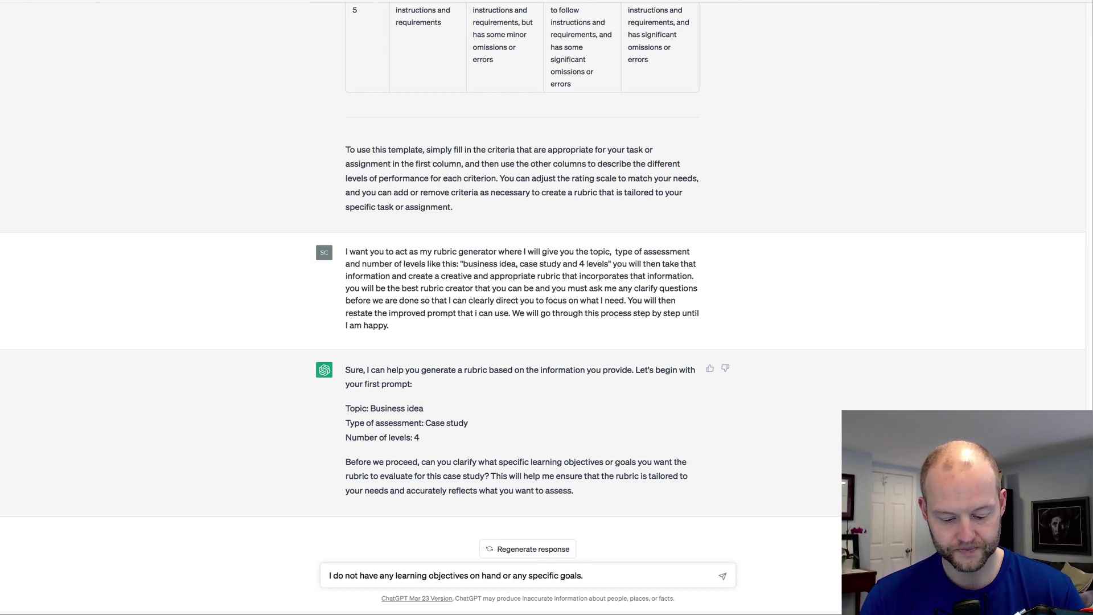
pyautogui.write(' SUR')
pyautogui.press('BackSpace')
pyautogui.press('BackSpace')
pyautogui.write('urpri')
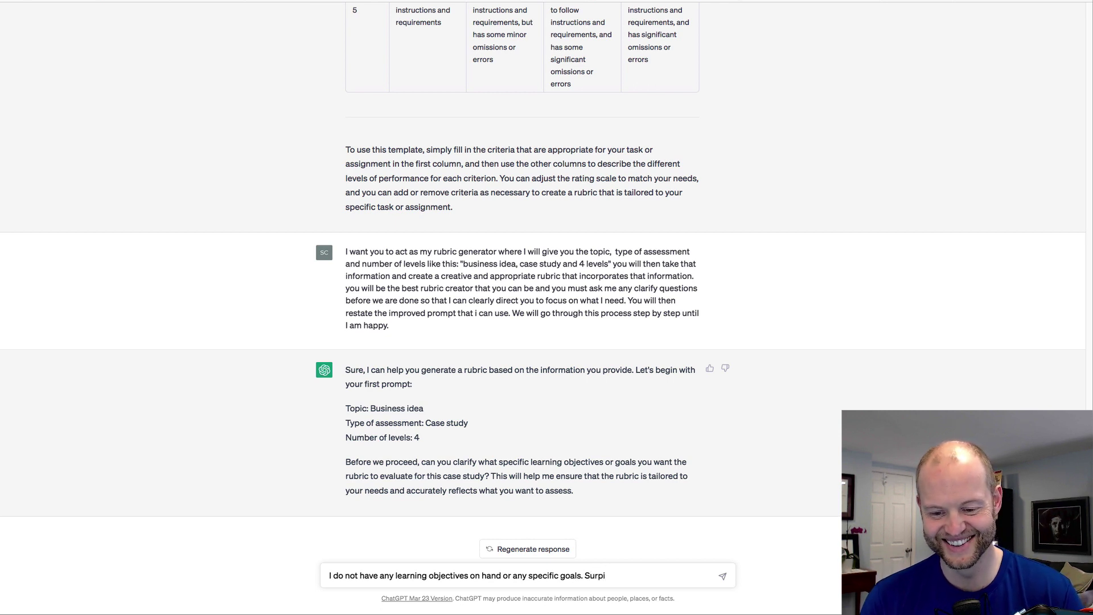
pyautogui.write('se me.')
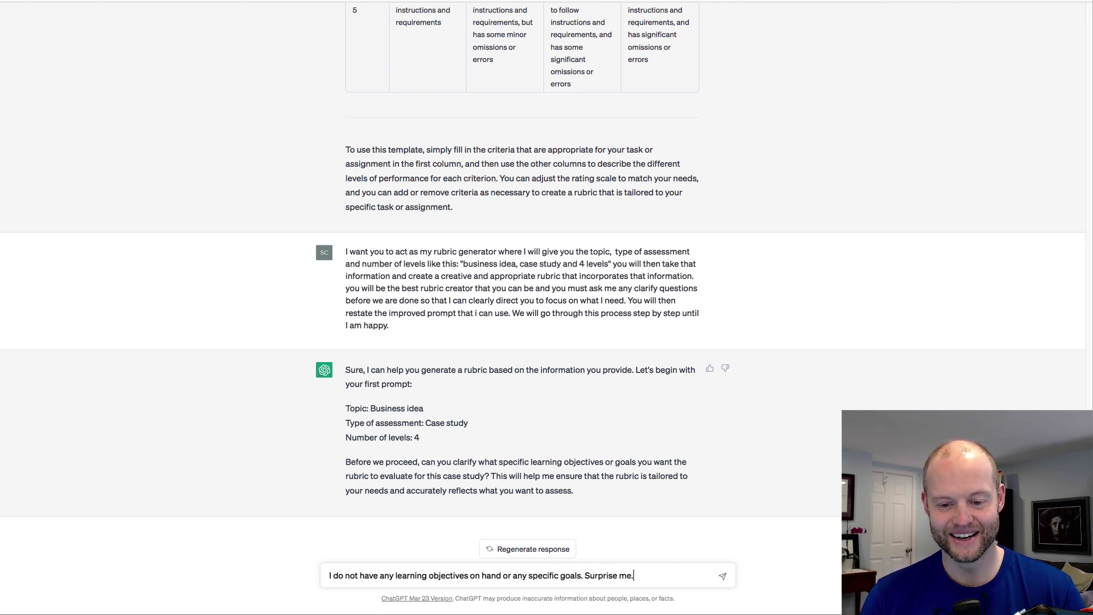
pyautogui.press('Return')
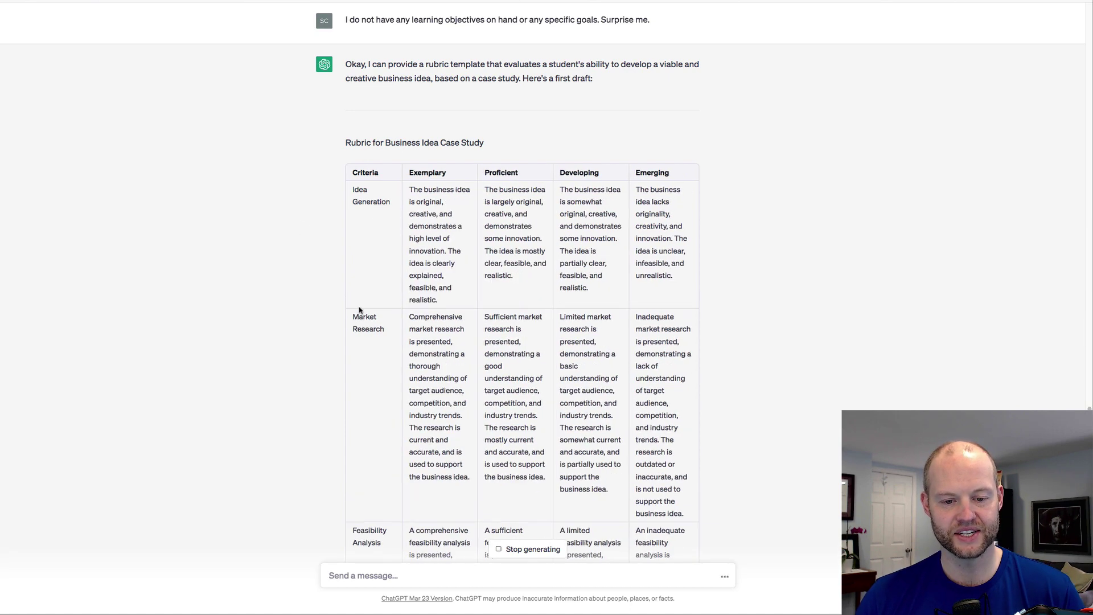
pyautogui.scroll(-3, 322, 397)
pyautogui.scroll(-2, 322, 396)
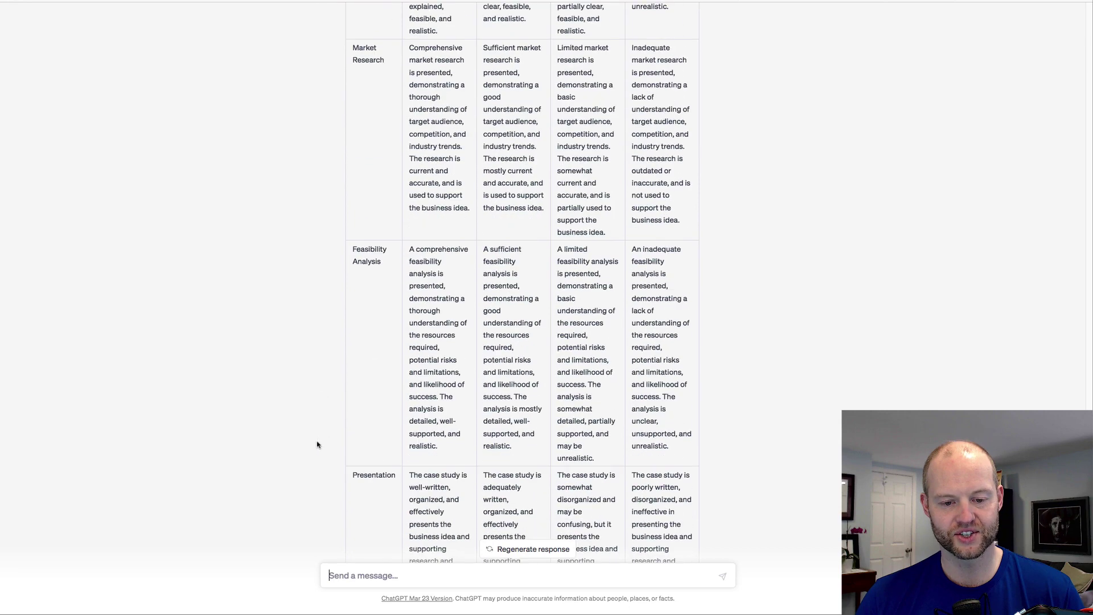
pyautogui.scroll(-3, 368, 314)
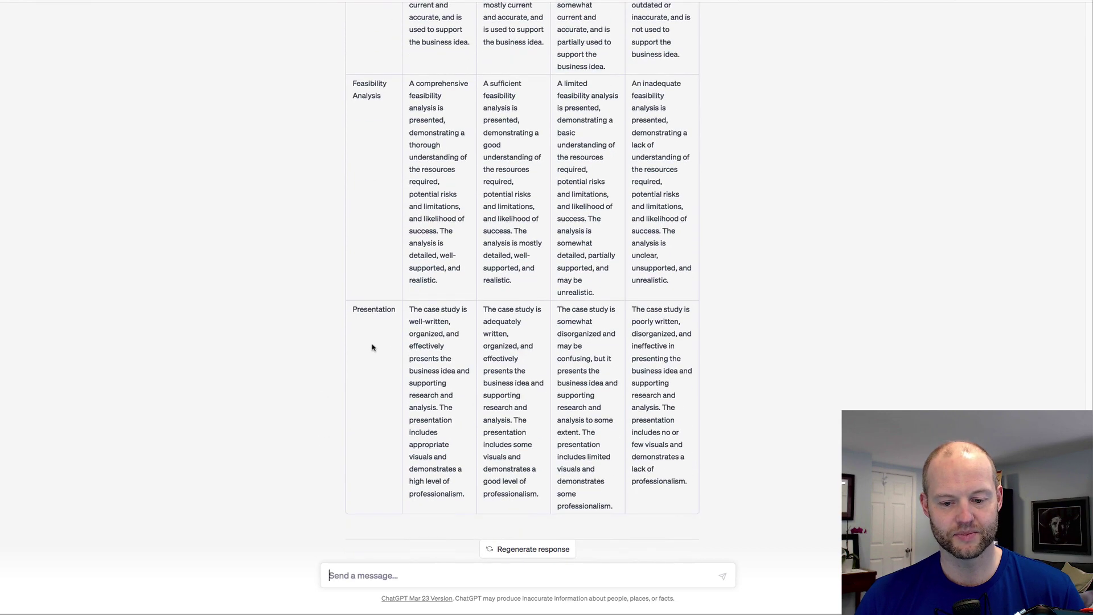
pyautogui.scroll(-2, 374, 347)
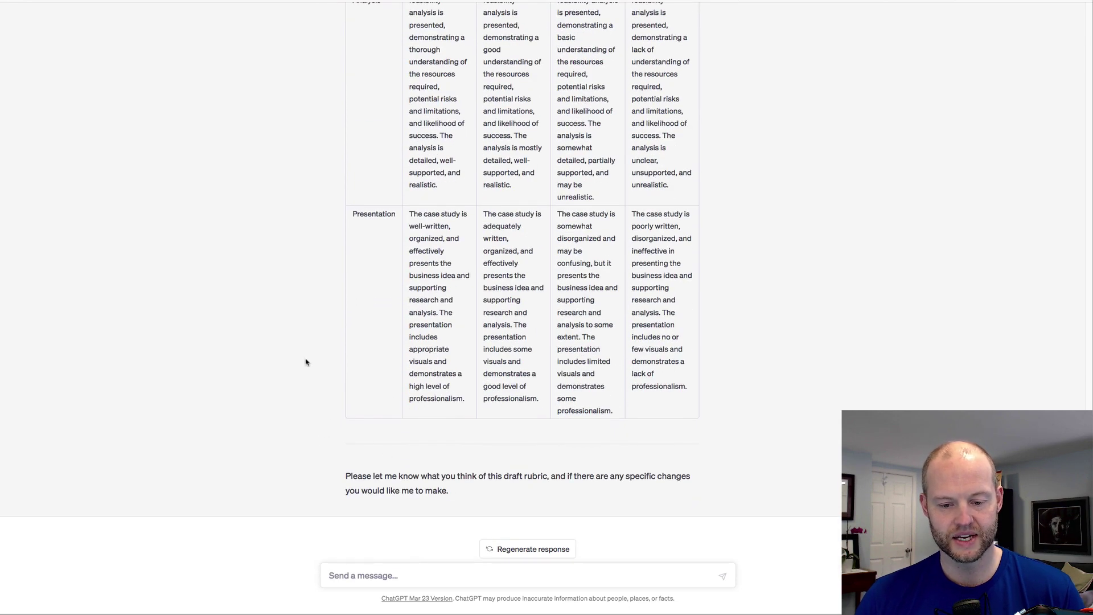
pyautogui.scroll(8, 305, 359)
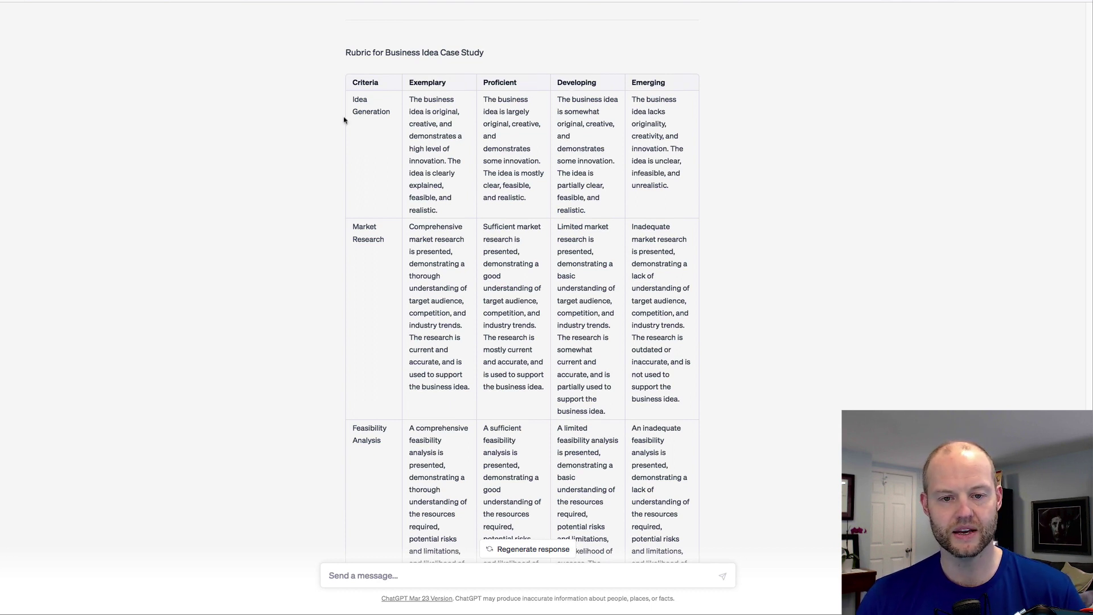
pyautogui.scroll(6, 423, 104)
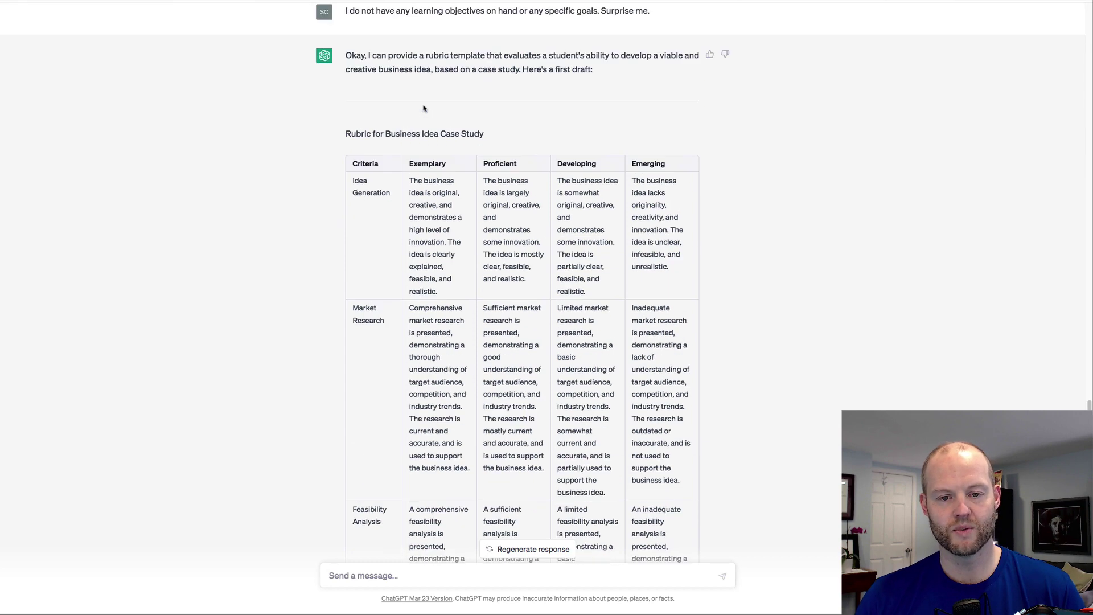
pyautogui.moveTo(380, 126); pyautogui.dragTo(466, 138)
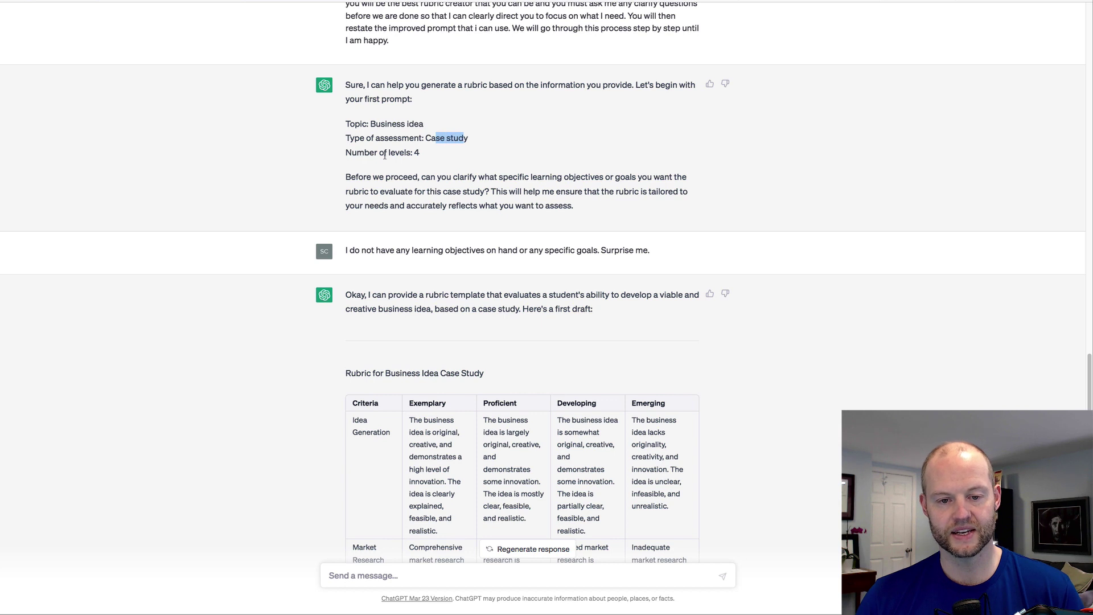
pyautogui.moveTo(384, 152); pyautogui.dragTo(421, 152)
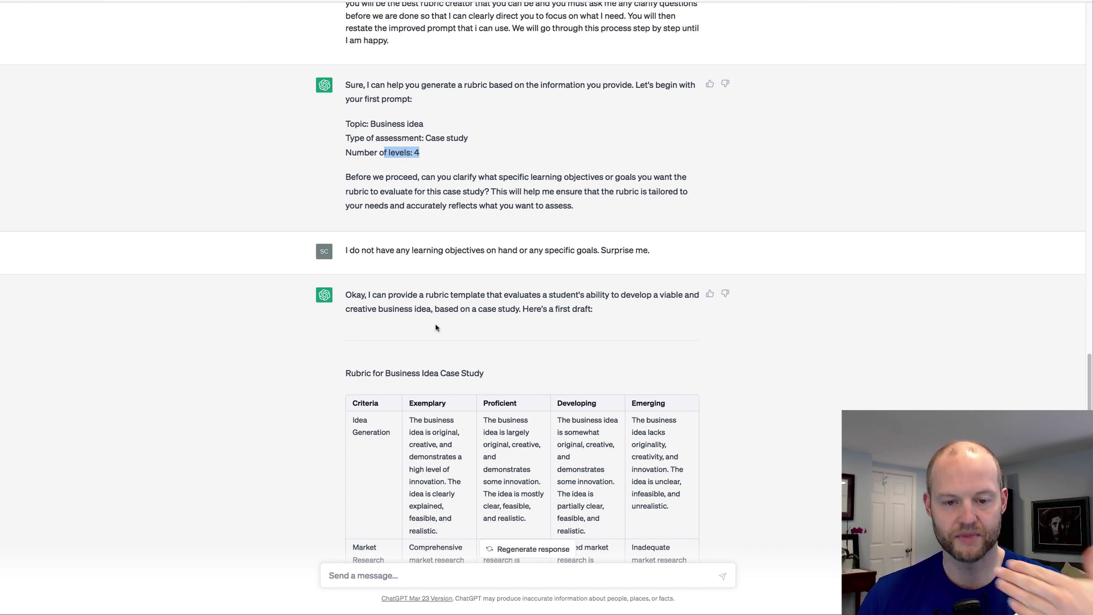
pyautogui.scroll(-3, 440, 343)
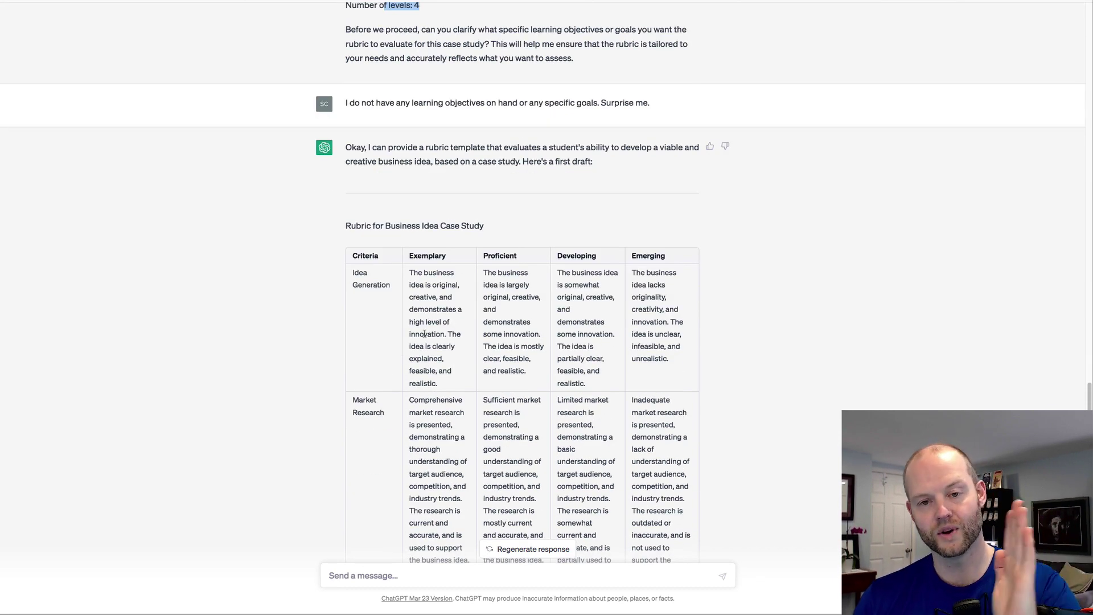
pyautogui.scroll(-1, 405, 194)
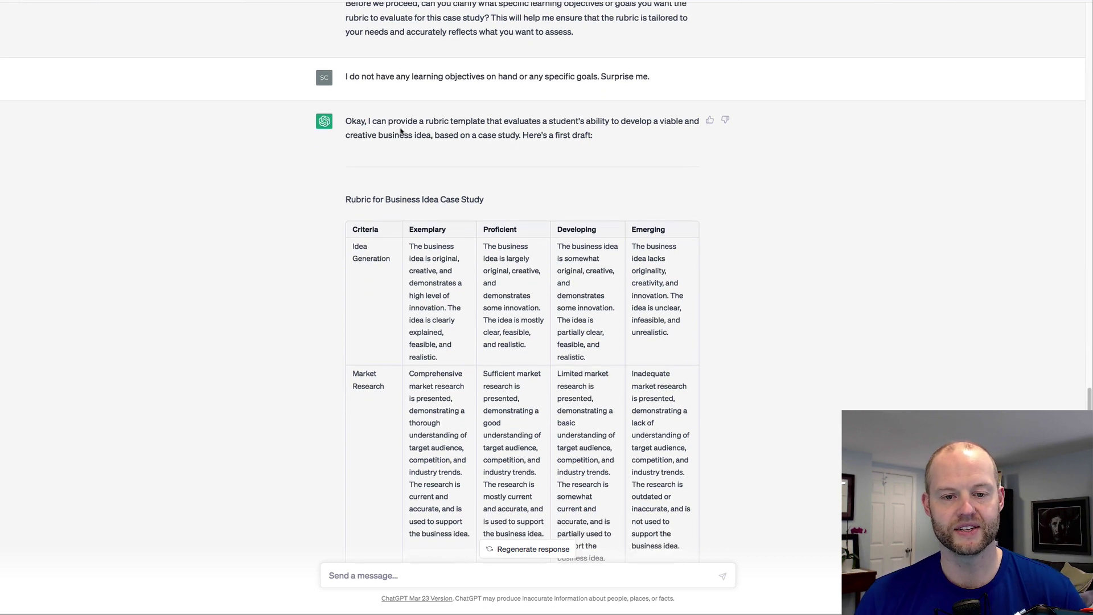
pyautogui.moveTo(396, 121); pyautogui.dragTo(487, 121)
pyautogui.scroll(-1, 462, 253)
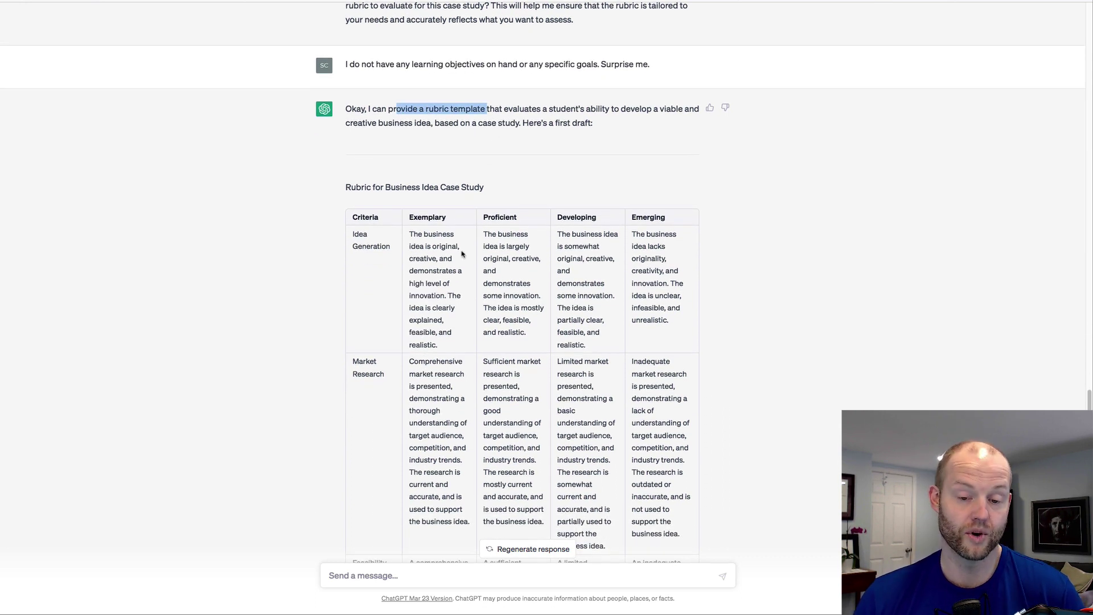
pyautogui.scroll(-5, 453, 235)
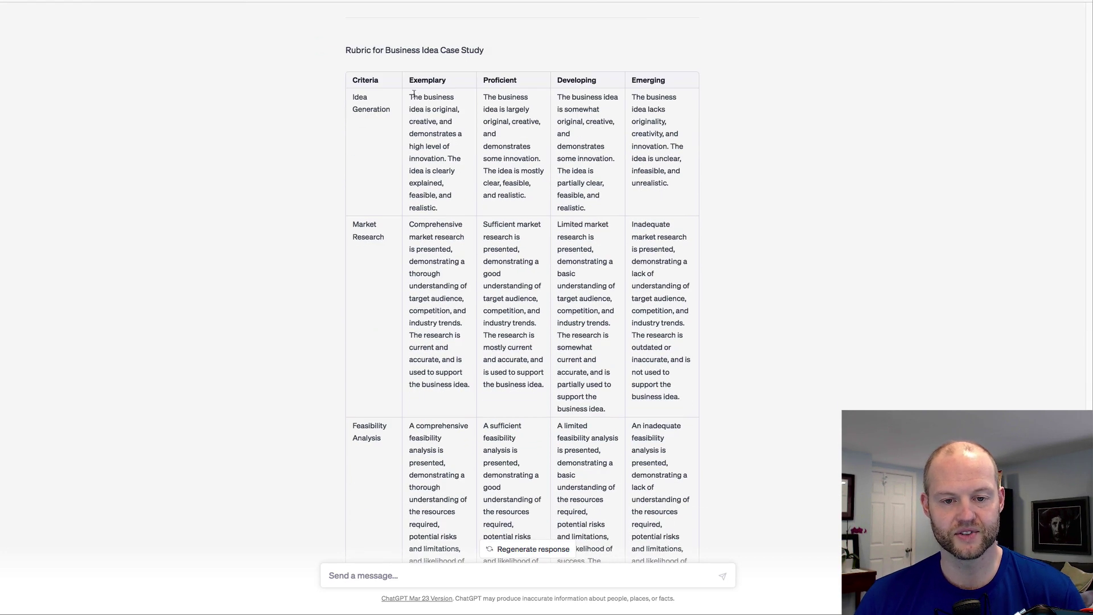
pyautogui.moveTo(413, 97); pyautogui.dragTo(438, 183)
pyautogui.click(437, 184)
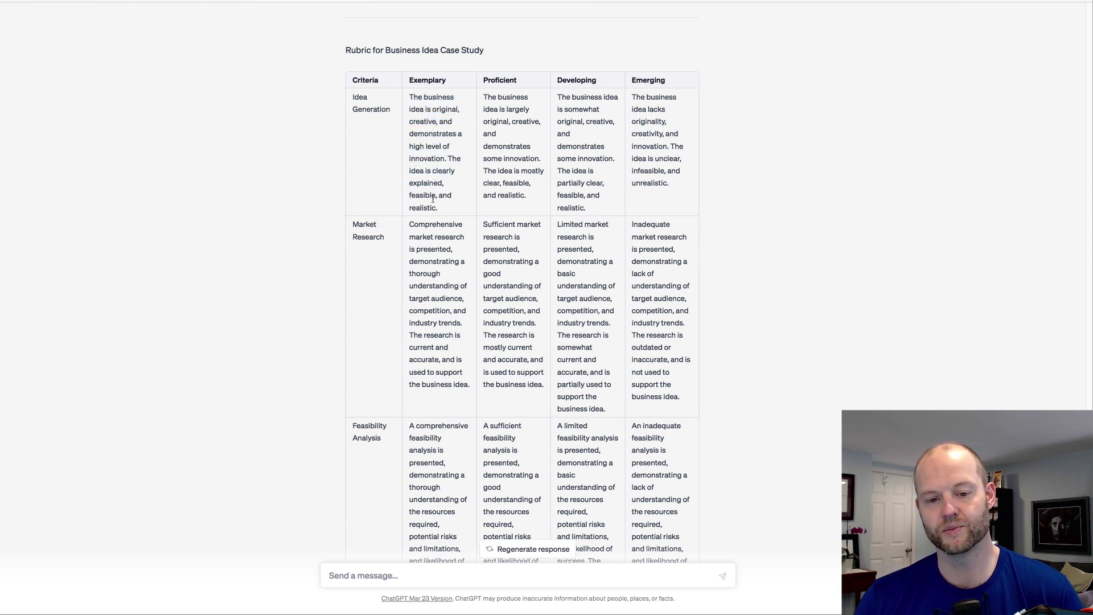
pyautogui.scroll(-1, 432, 198)
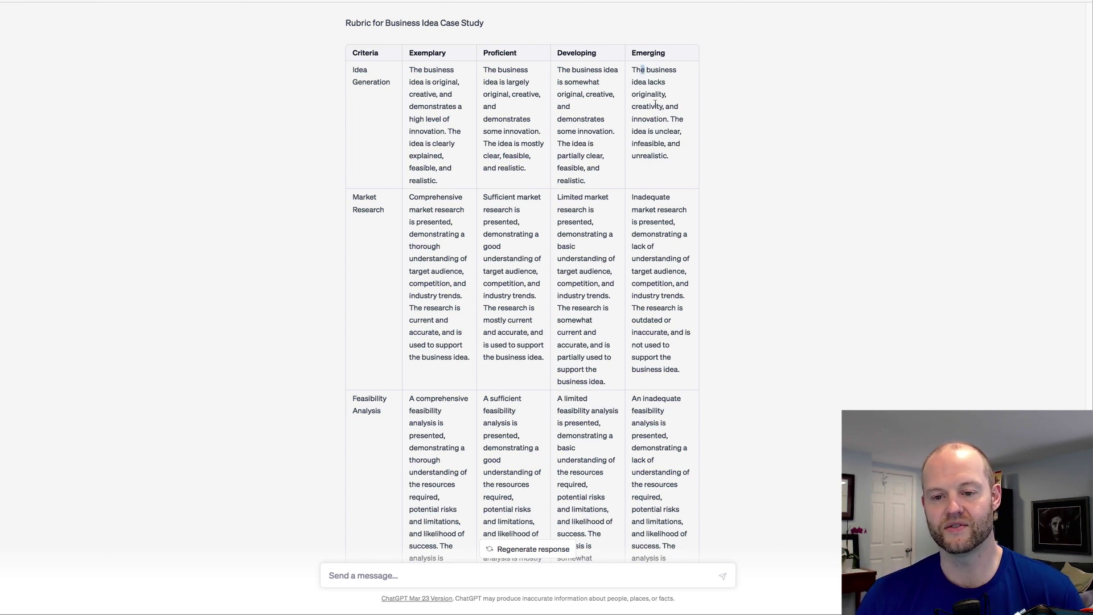
pyautogui.scroll(-1, 474, 188)
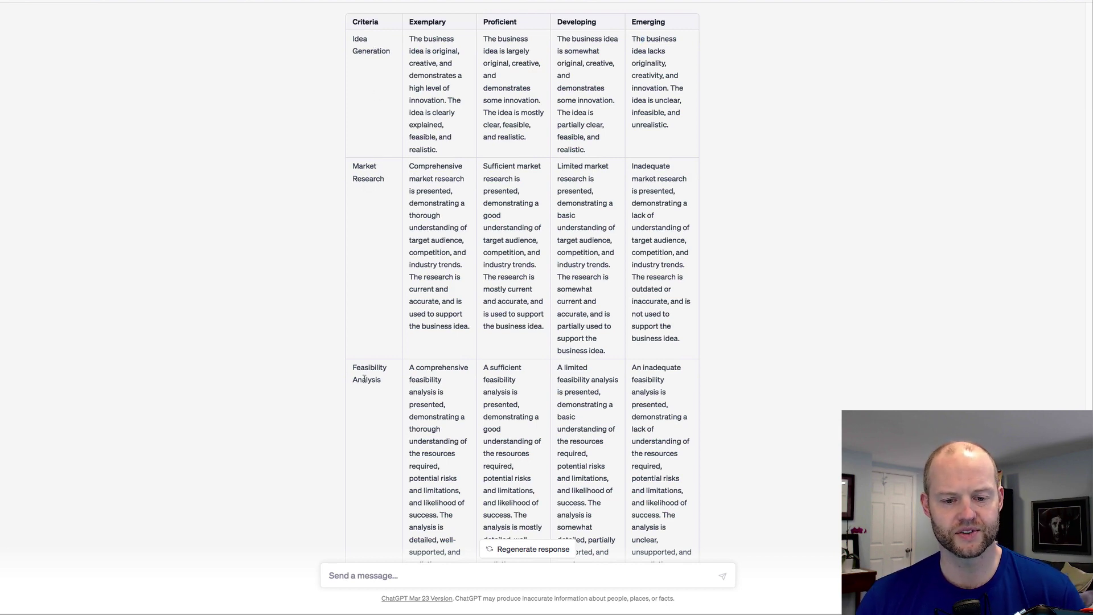
pyautogui.scroll(-5, 375, 321)
pyautogui.scroll(-3, 375, 308)
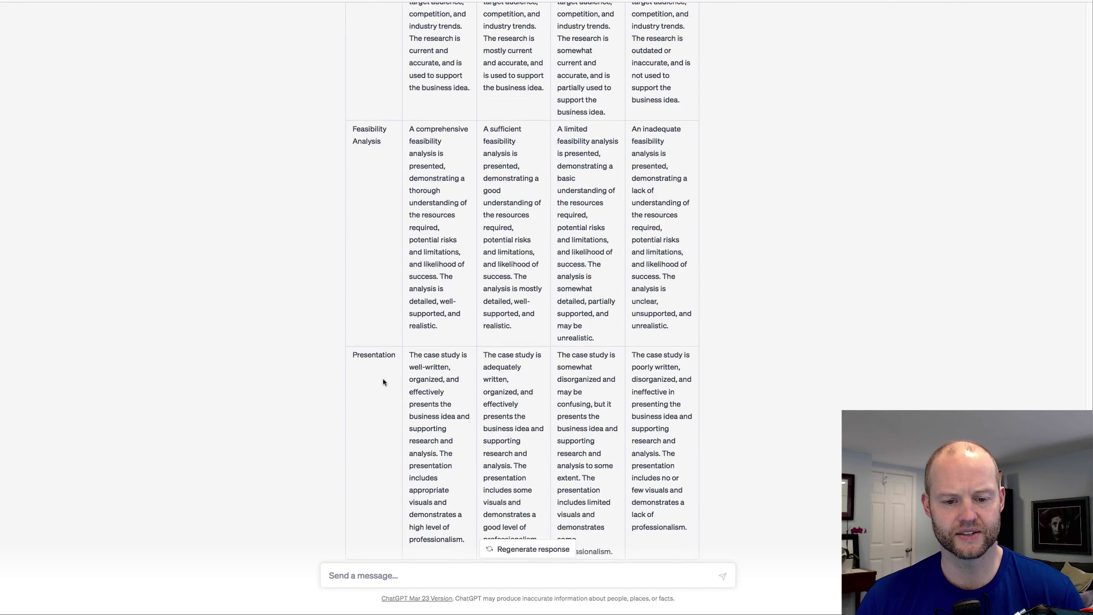
pyautogui.scroll(-5, 384, 376)
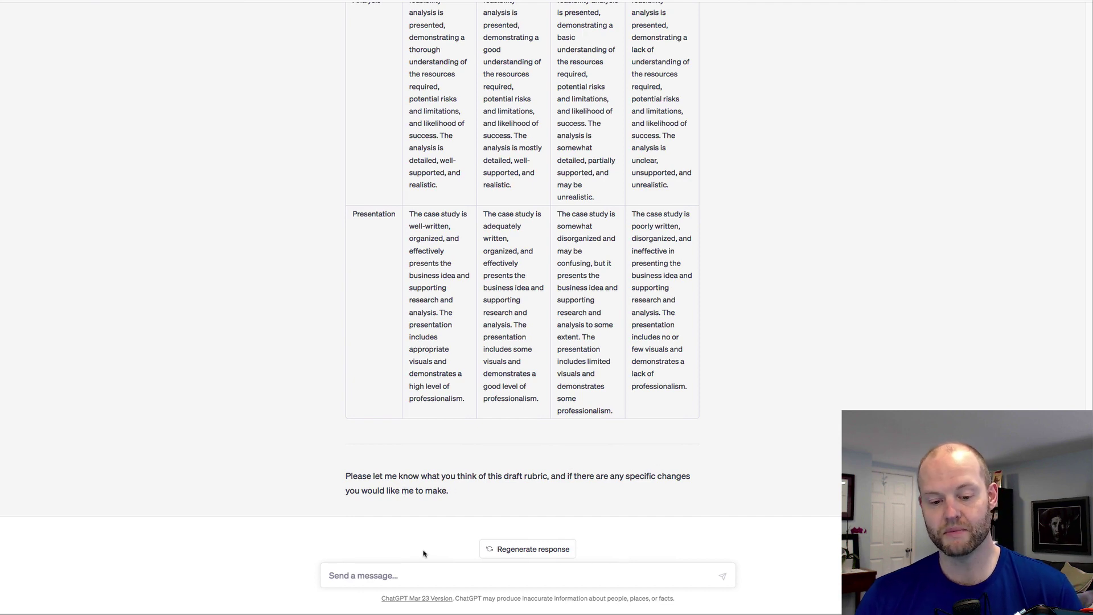
# Send a message asking ChatGPT to change the rubric topic from business idea to hot peppers
pyautogui.click(419, 573)
pyautogui.write('Yes can you')
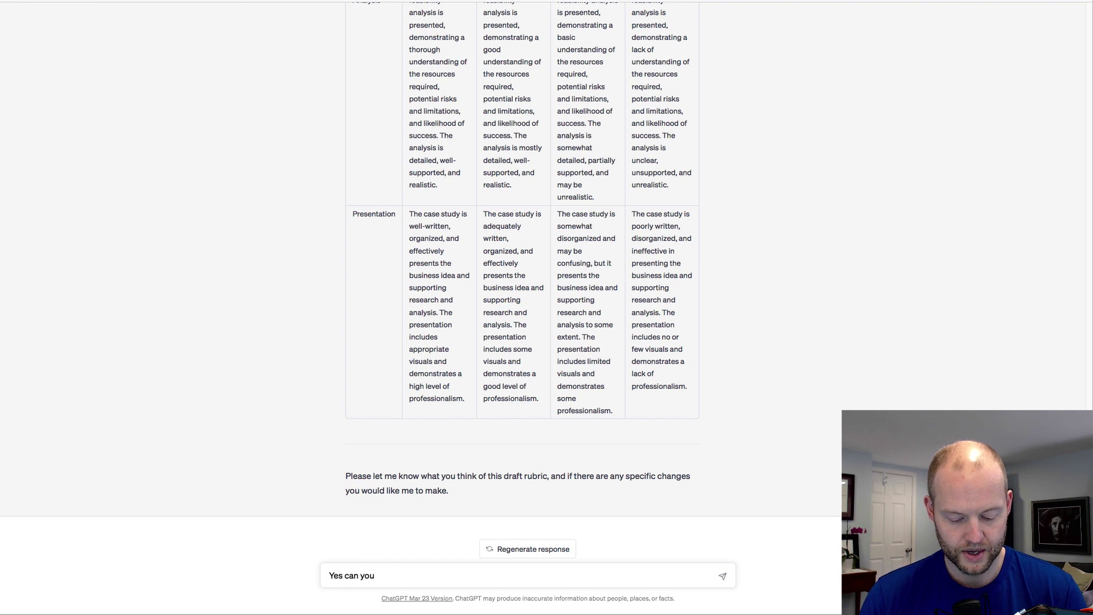
pyautogui.write(' make the topic')
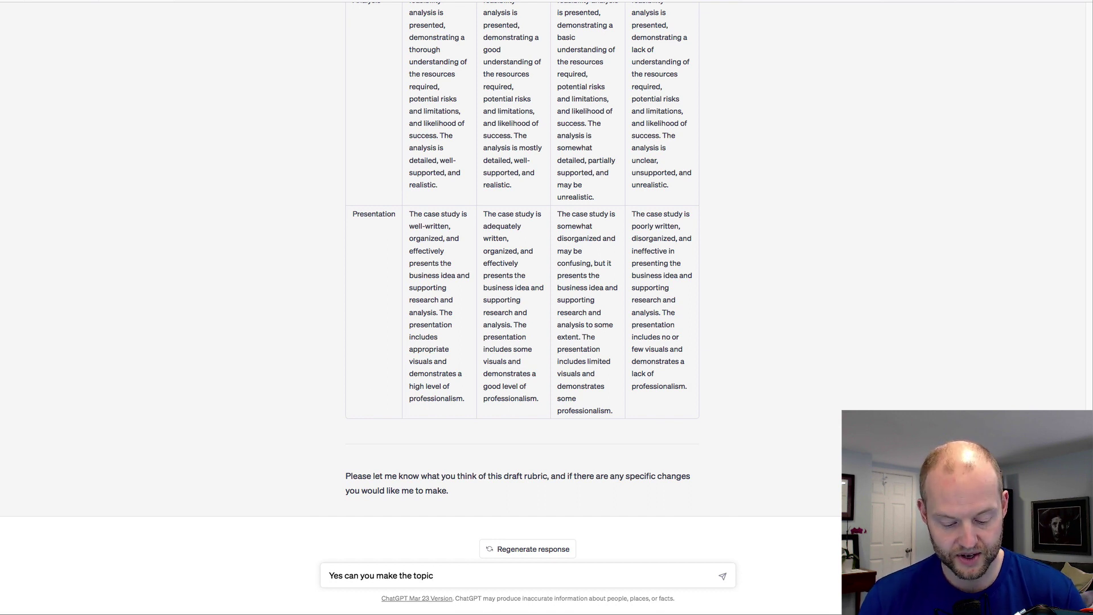
pyautogui.write('from business idea')
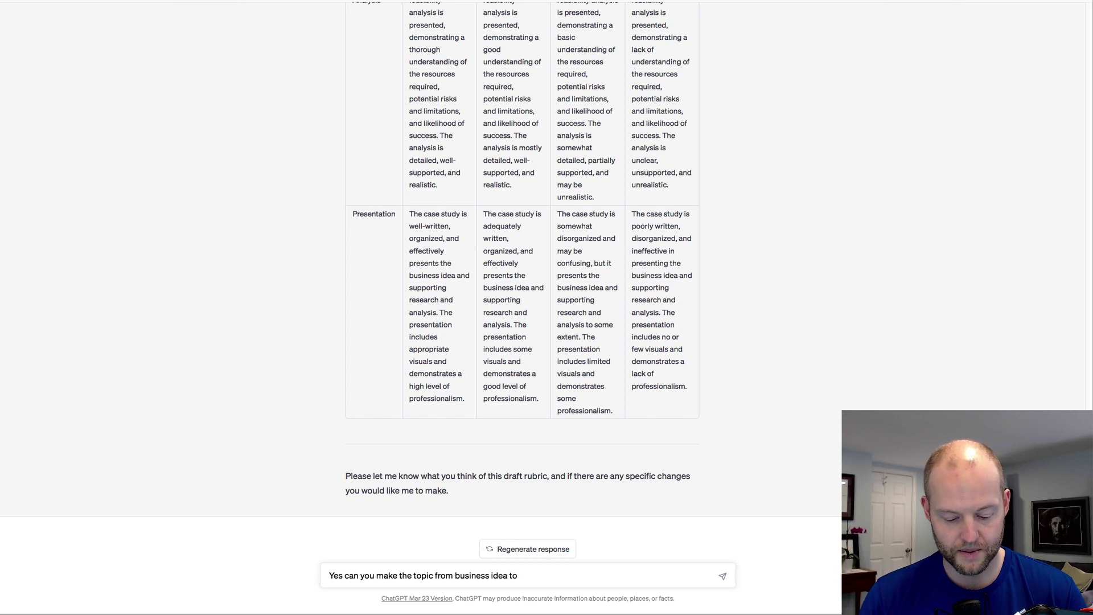
pyautogui.write(' to ')
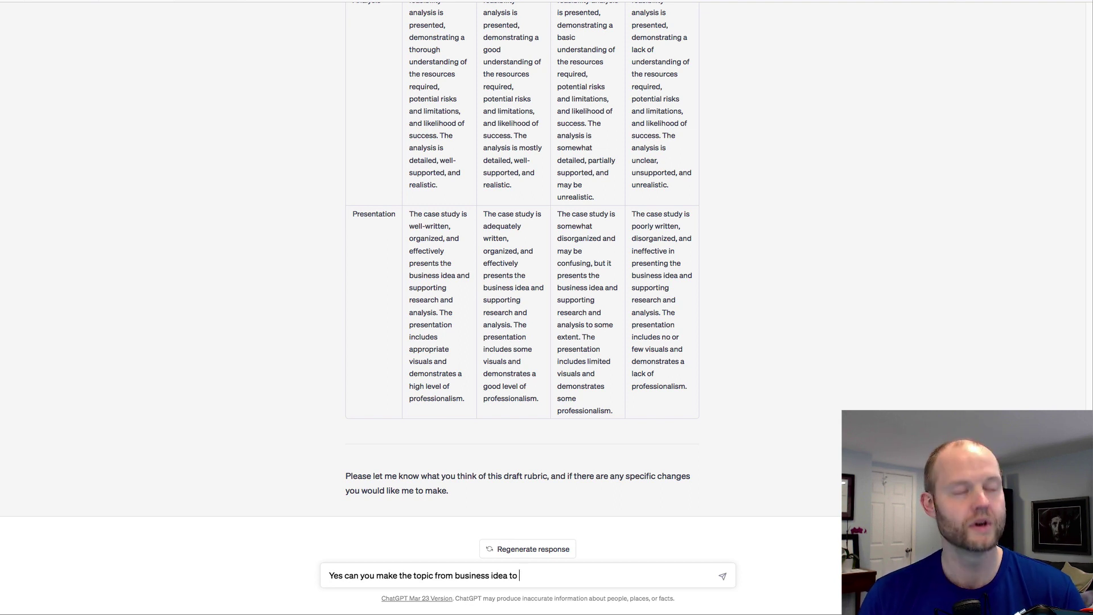
pyautogui.write('hot peppers')
pyautogui.press('Return')
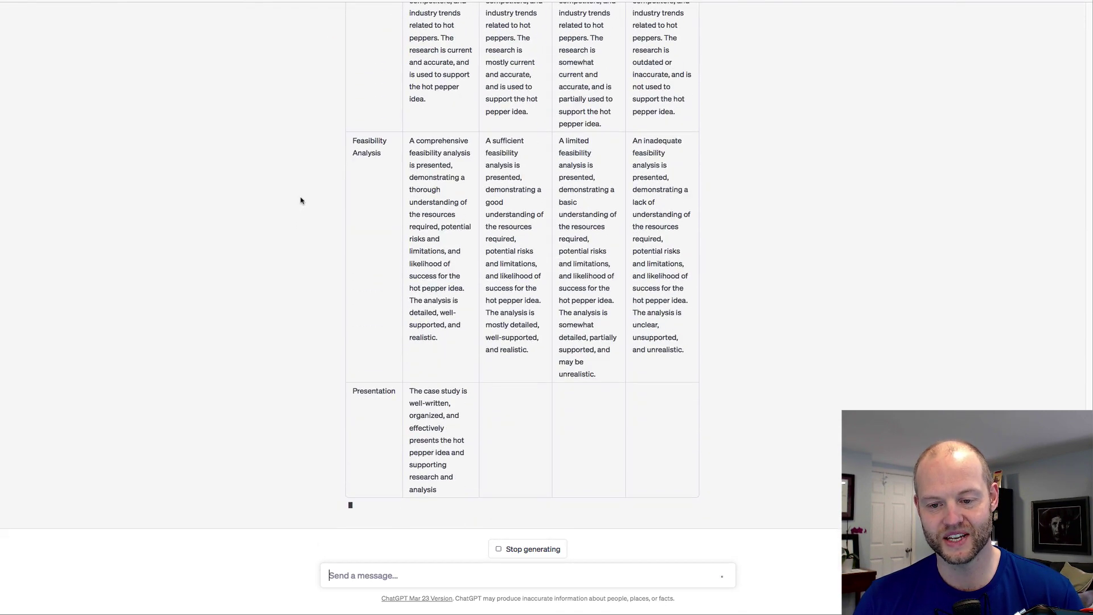
# Scroll through the Rubric for Hot Peppers Case Study to review its rewritten criteria
pyautogui.scroll(9, 296, 235)
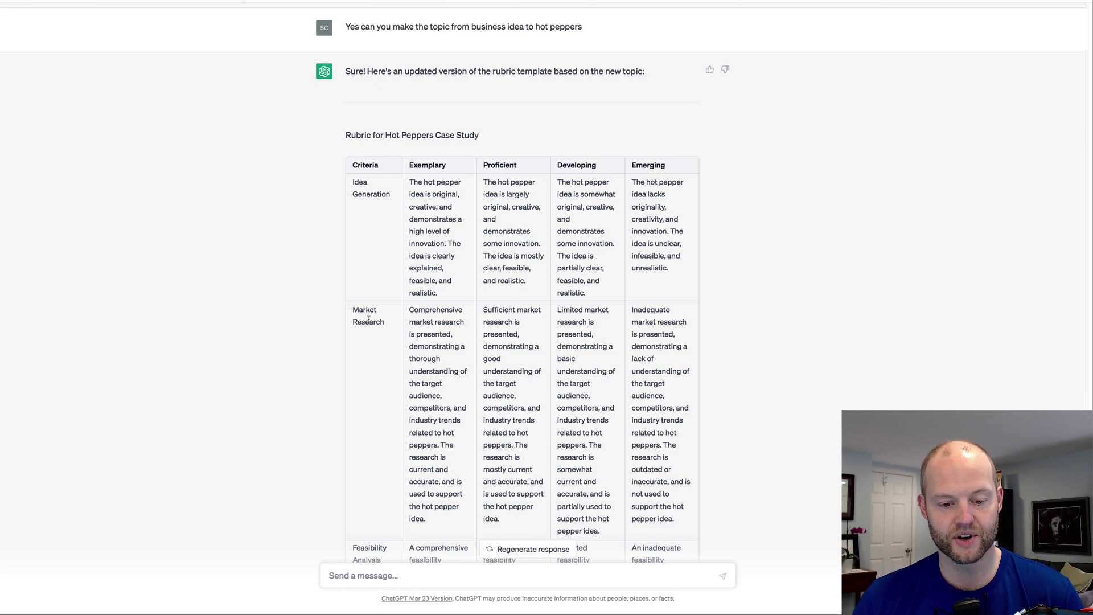
pyautogui.scroll(-3, 368, 320)
pyautogui.scroll(-3, 377, 411)
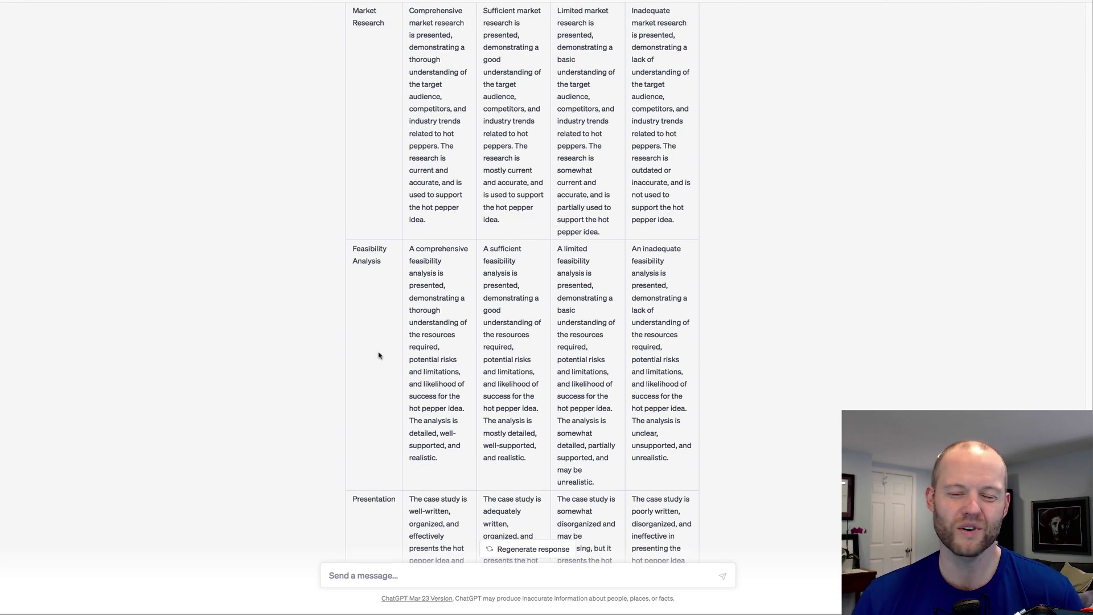
pyautogui.scroll(6, 475, 287)
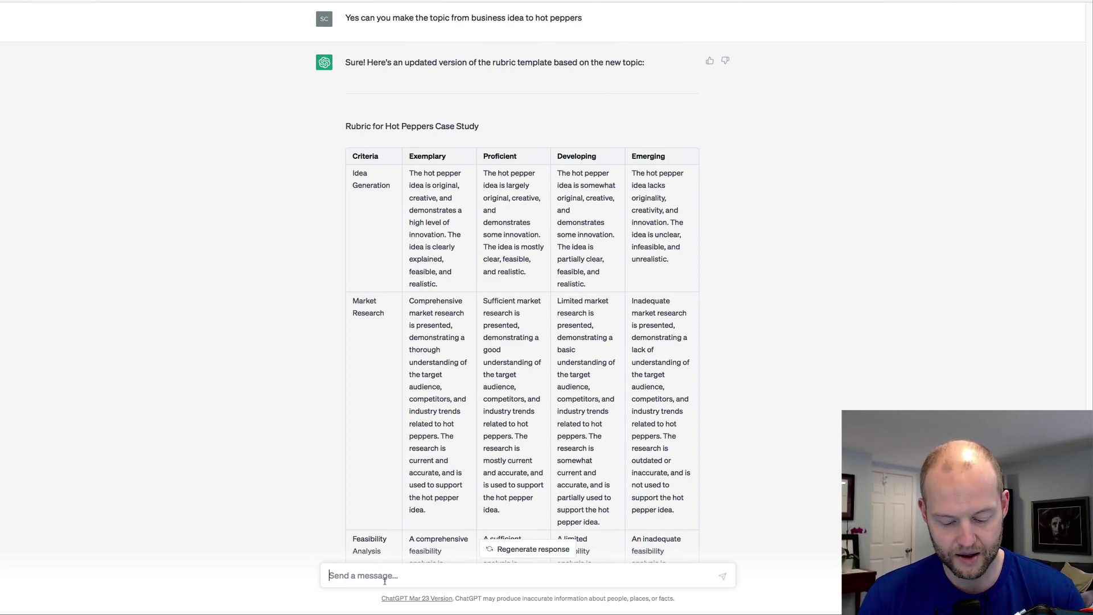
# Reply that this wasn't wanted and the rubric should focus on hot pepper growing in the desert
pyautogui.write('That was ')
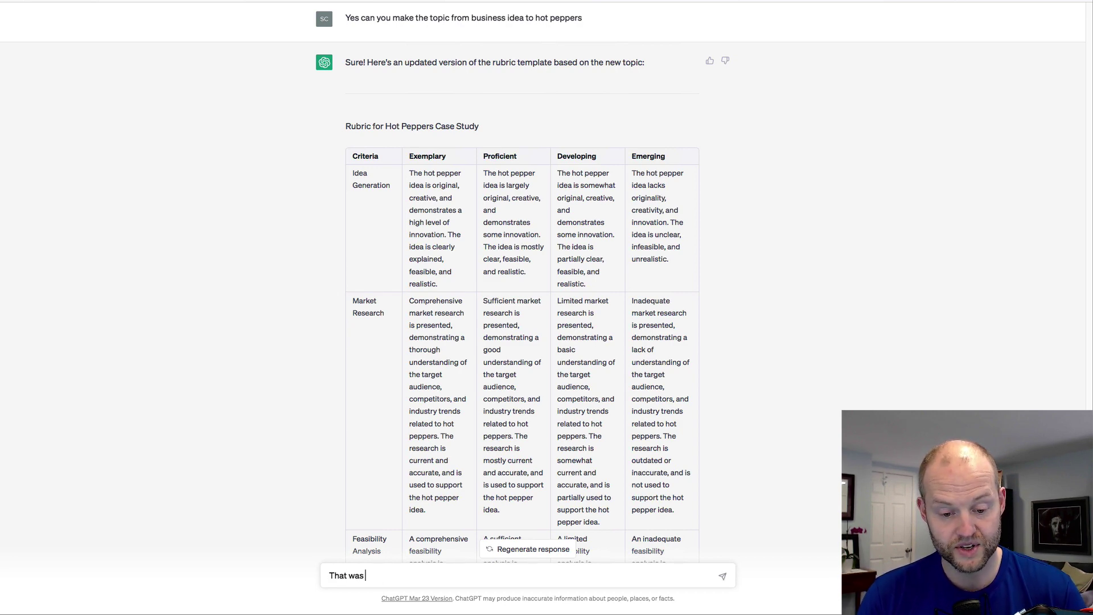
pyautogui.write('not what I was lookin')
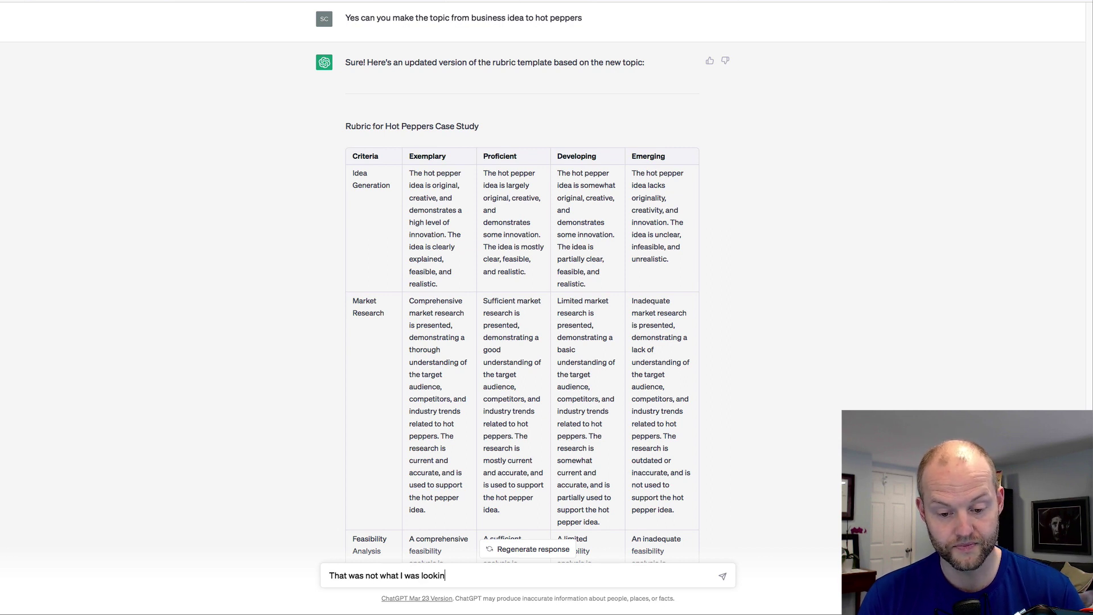
pyautogui.write('g for, yes the topic changed bu')
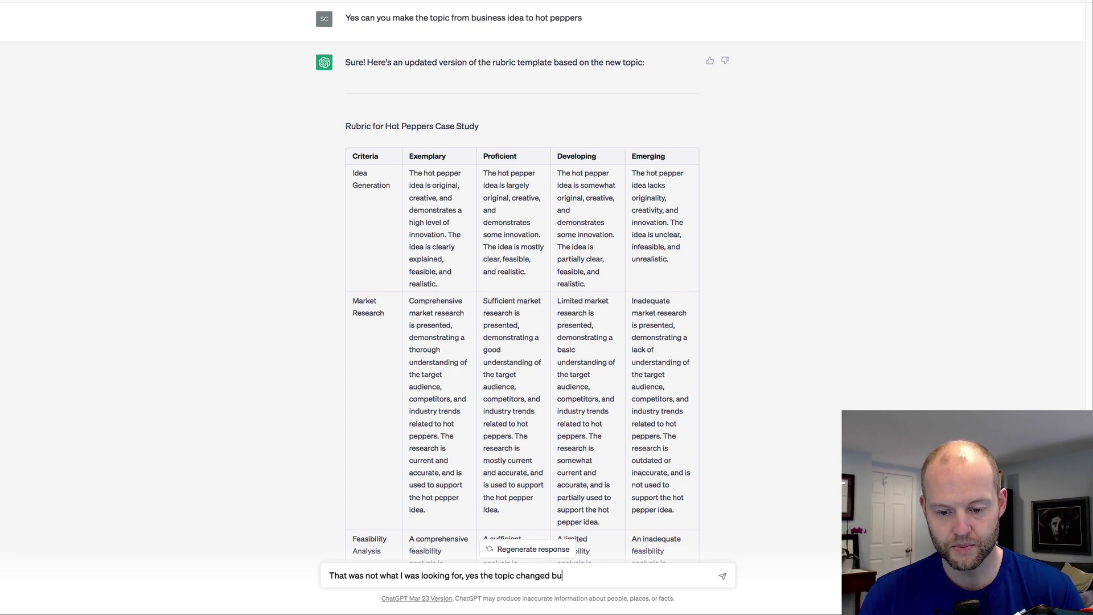
pyautogui.write('t I want to foc')
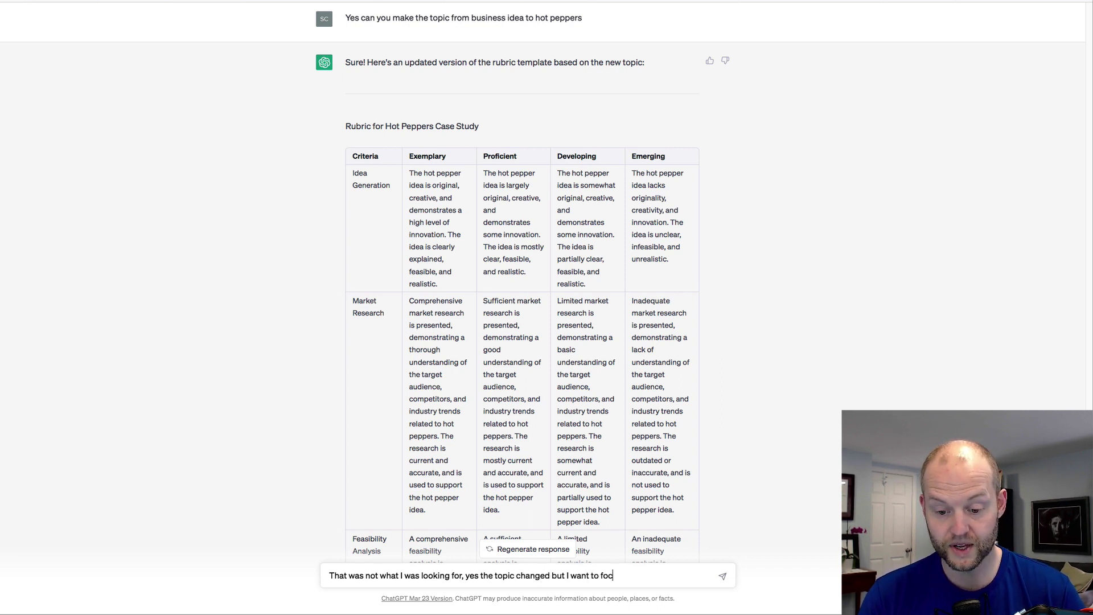
pyautogui.write('s')
pyautogui.press('BackSpace')
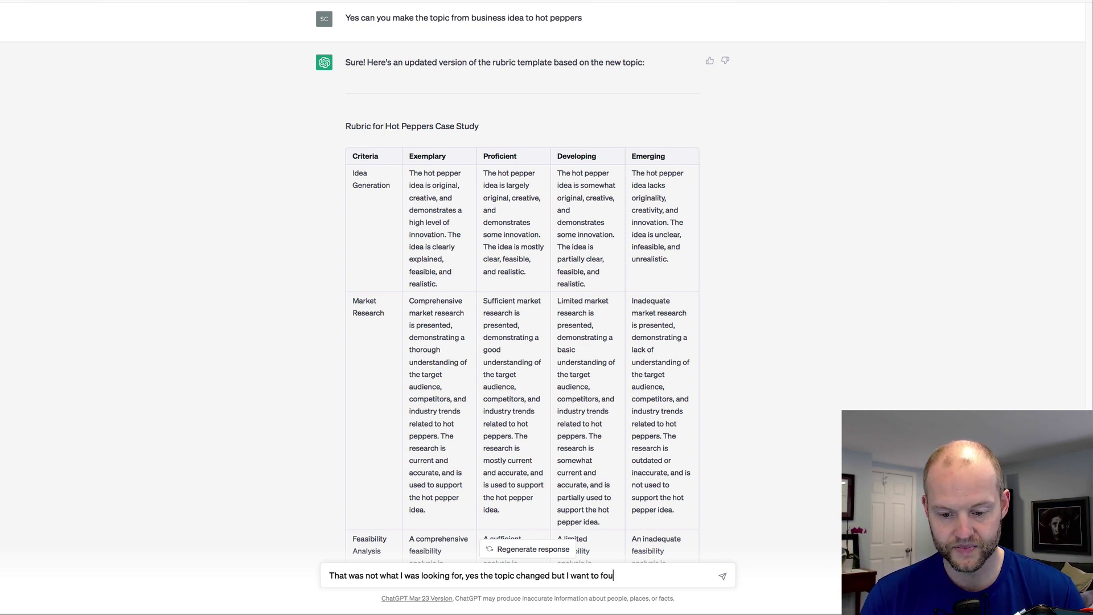
pyautogui.write('us on ')
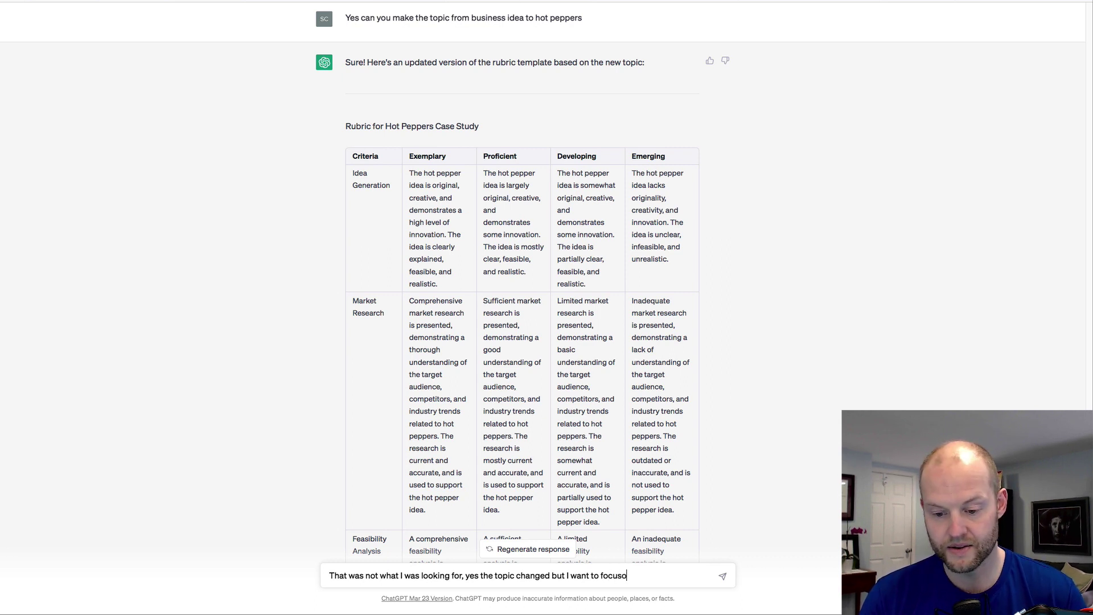
pyautogui.write('hot pe')
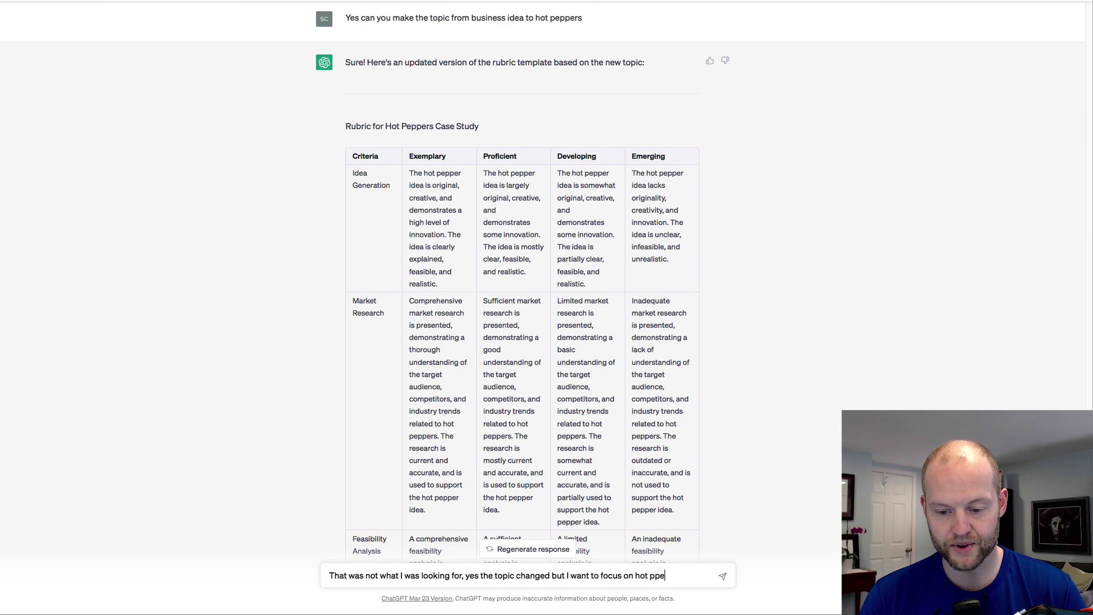
pyautogui.press('BackSpace')
pyautogui.press('BackSpace')
pyautogui.write('pp')
pyautogui.press('BackSpace')
pyautogui.press('BackSpace')
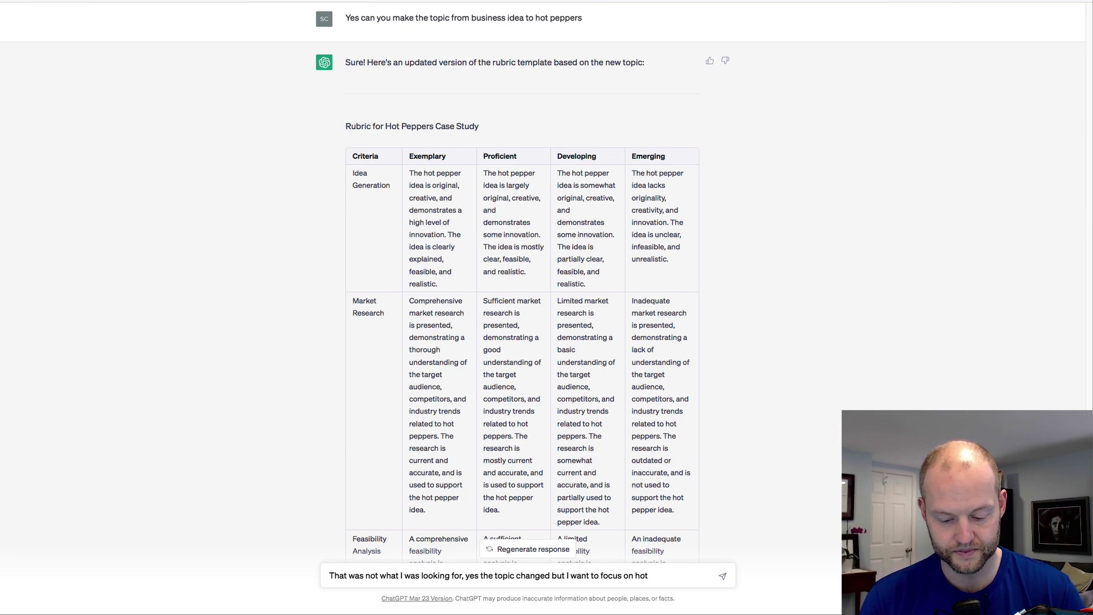
pyautogui.write('pepper growing')
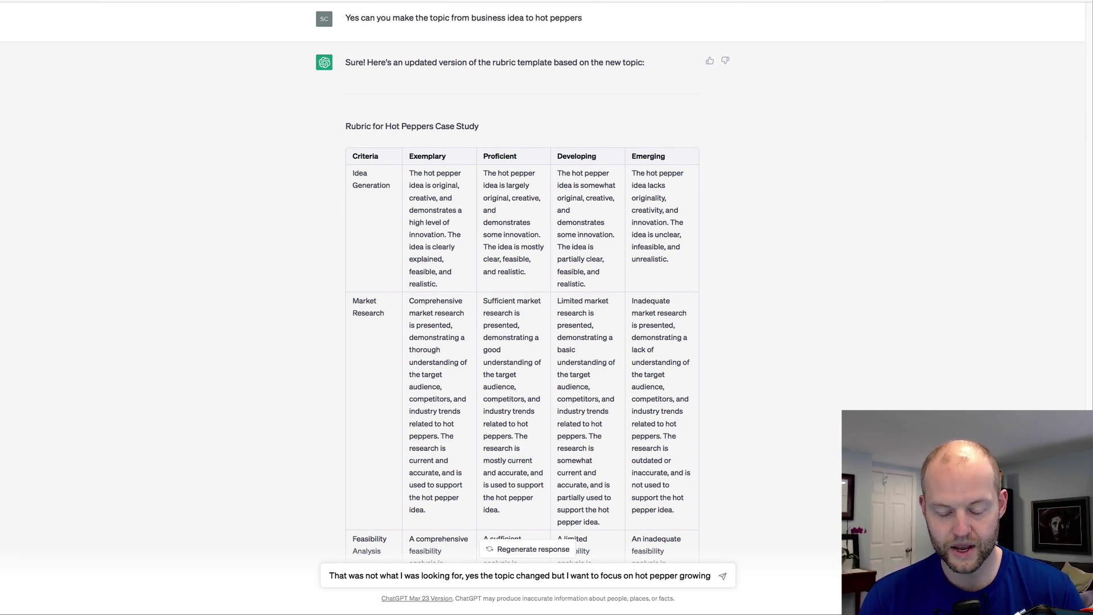
pyautogui.write(' in the des')
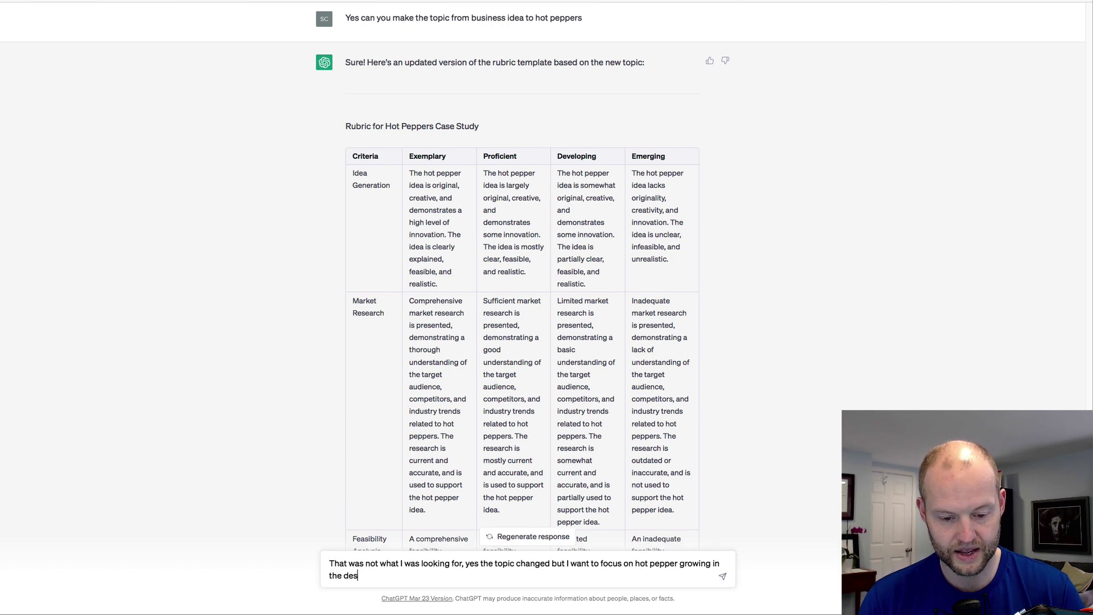
pyautogui.write('ert')
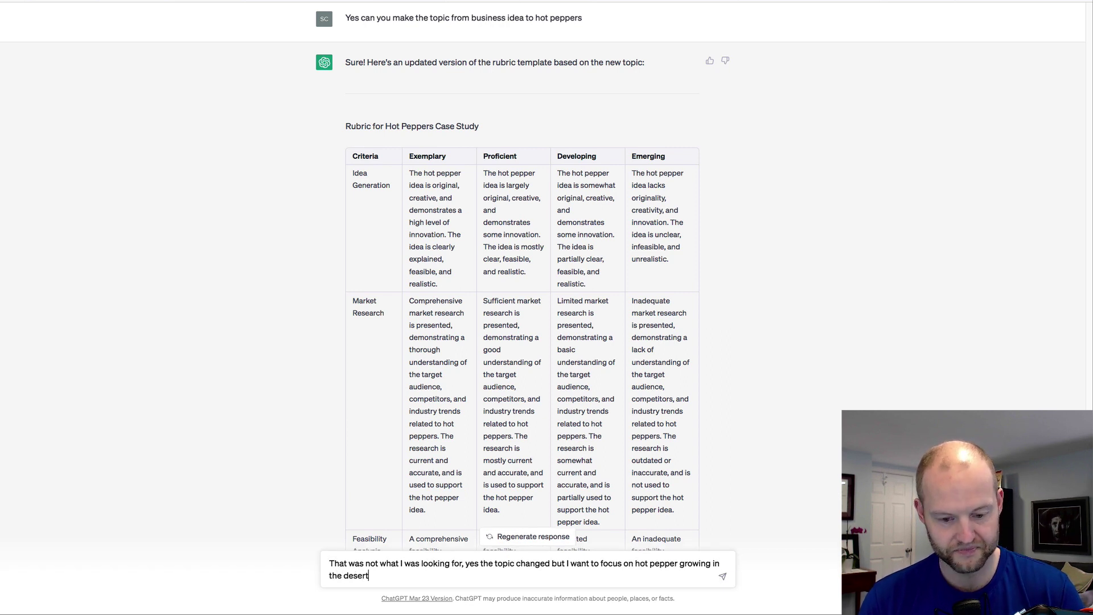
pyautogui.write('.')
pyautogui.press('Return')
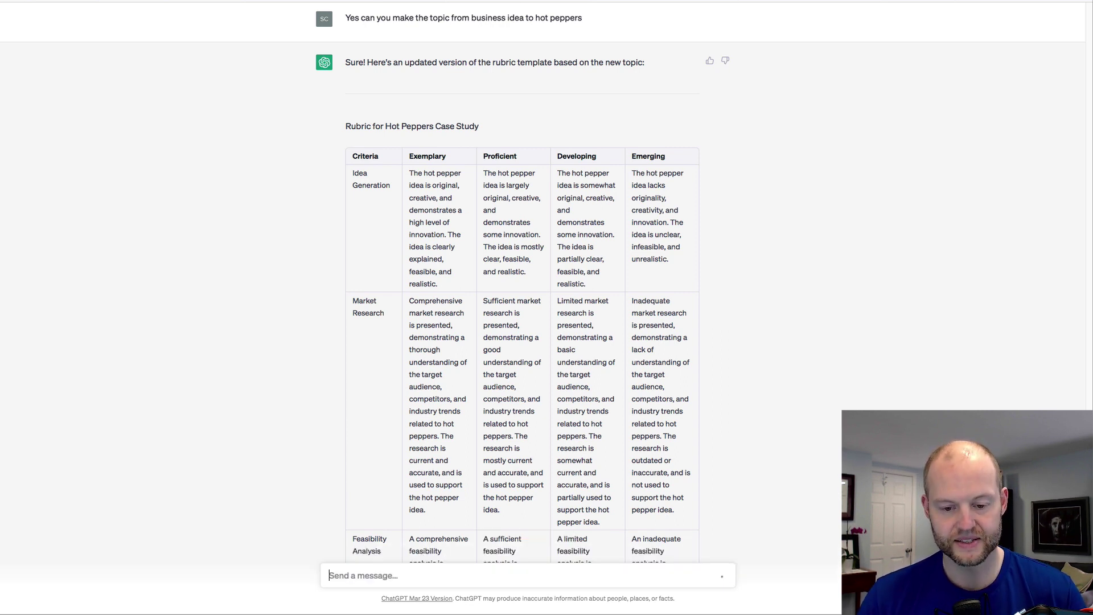
# Review the desert hot-pepper rubric's rows, from Market Research and Feasibility Analysis down to Presentation
pyautogui.scroll(-5, 276, 309)
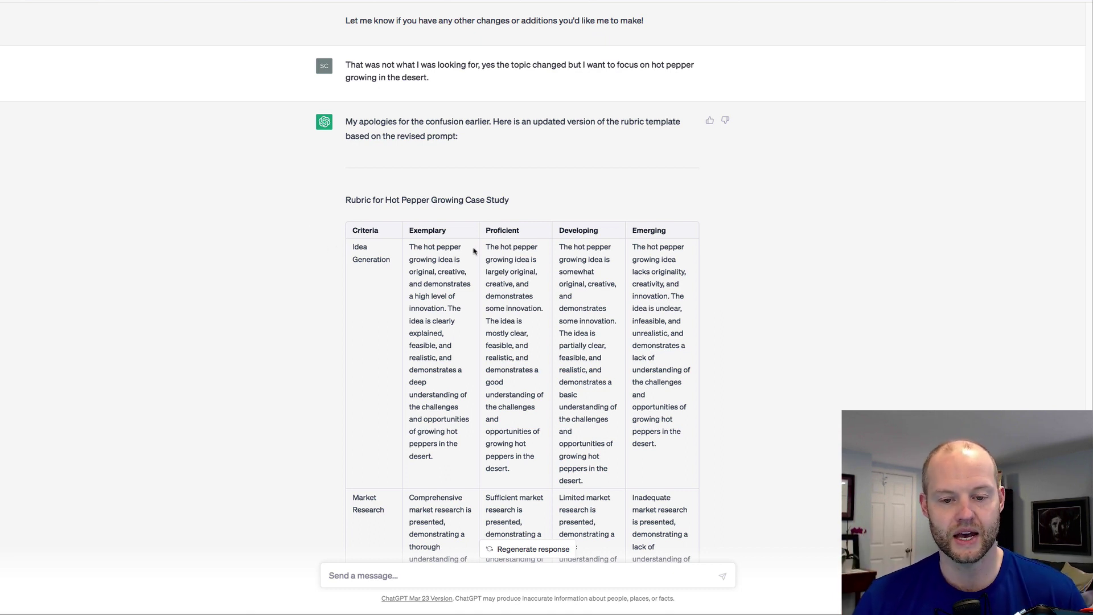
pyautogui.scroll(-1, 436, 361)
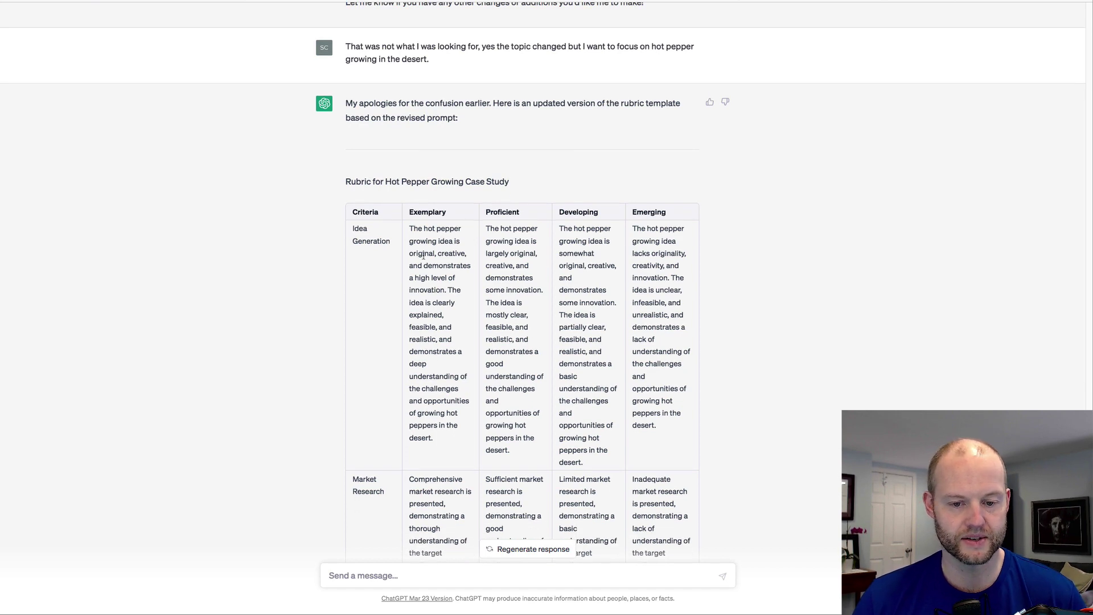
pyautogui.moveTo(423, 256); pyautogui.dragTo(436, 291)
pyautogui.scroll(-5, 432, 307)
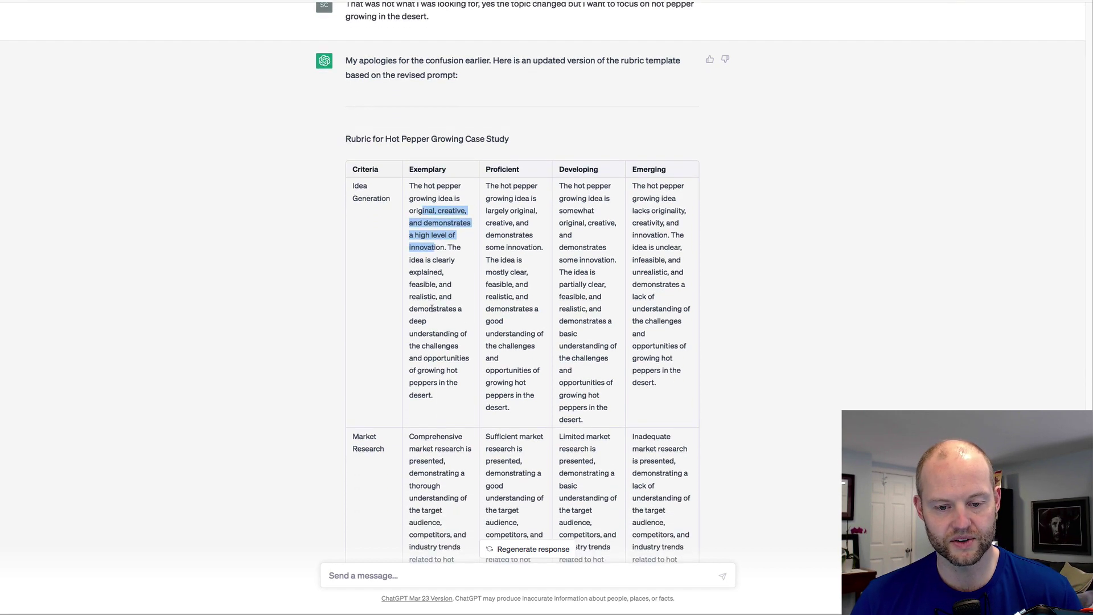
pyautogui.scroll(-7, 431, 301)
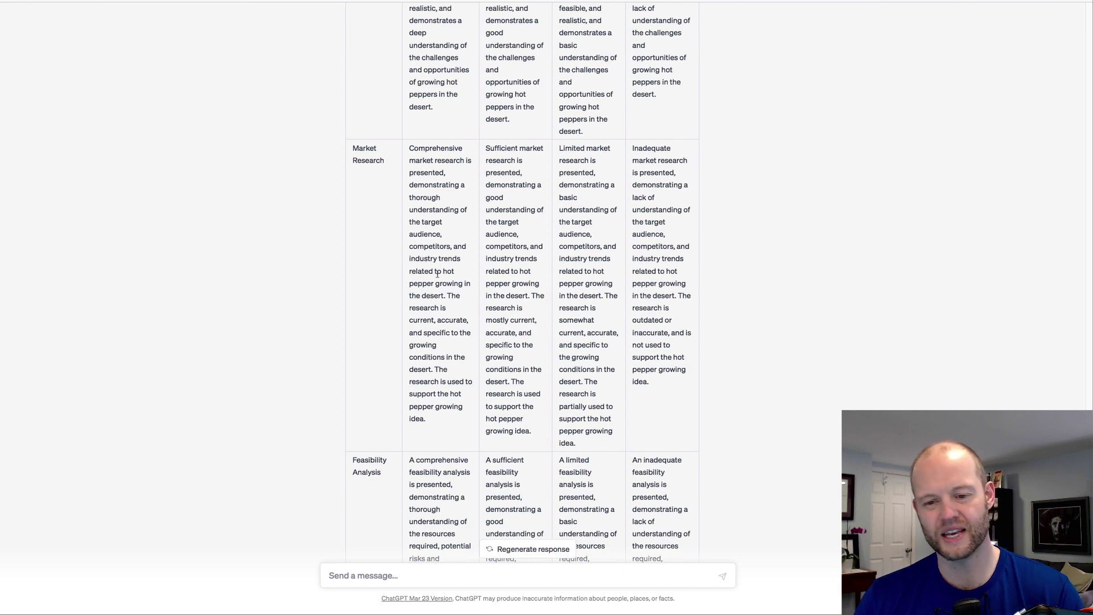
pyautogui.scroll(-13, 437, 274)
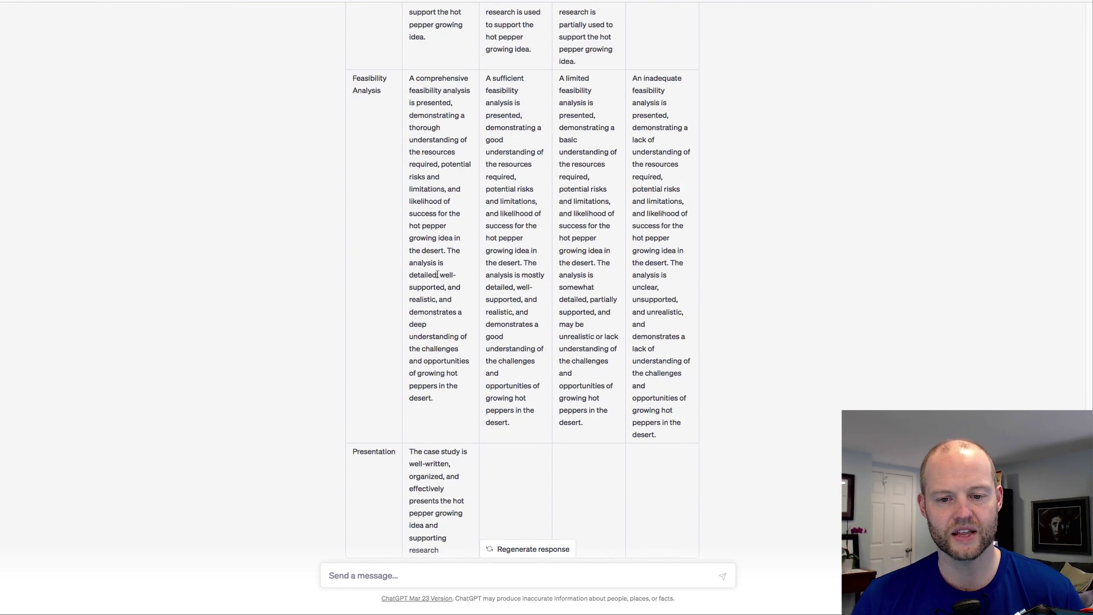
pyautogui.scroll(-3, 437, 274)
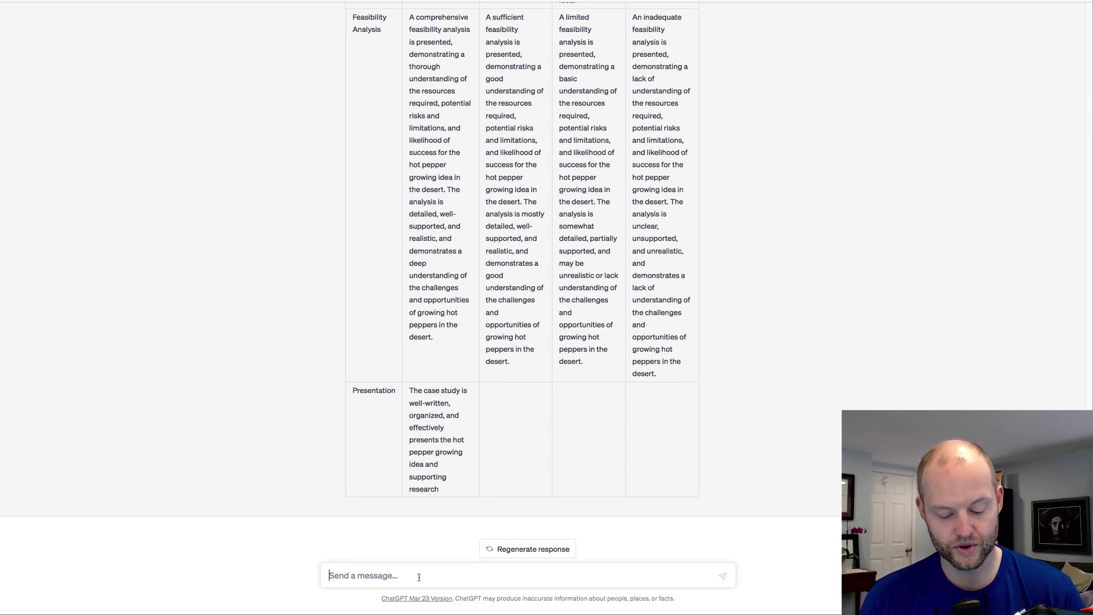
# Send the request "fashion styles, in germany, report, 3 level"
pyautogui.write('fashion')
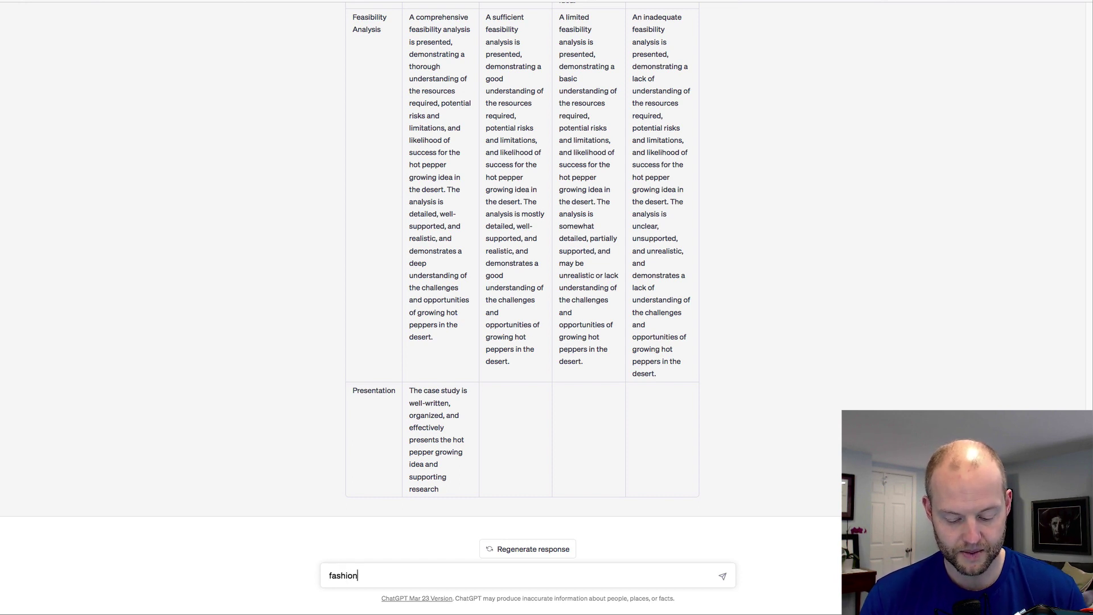
pyautogui.write(' style')
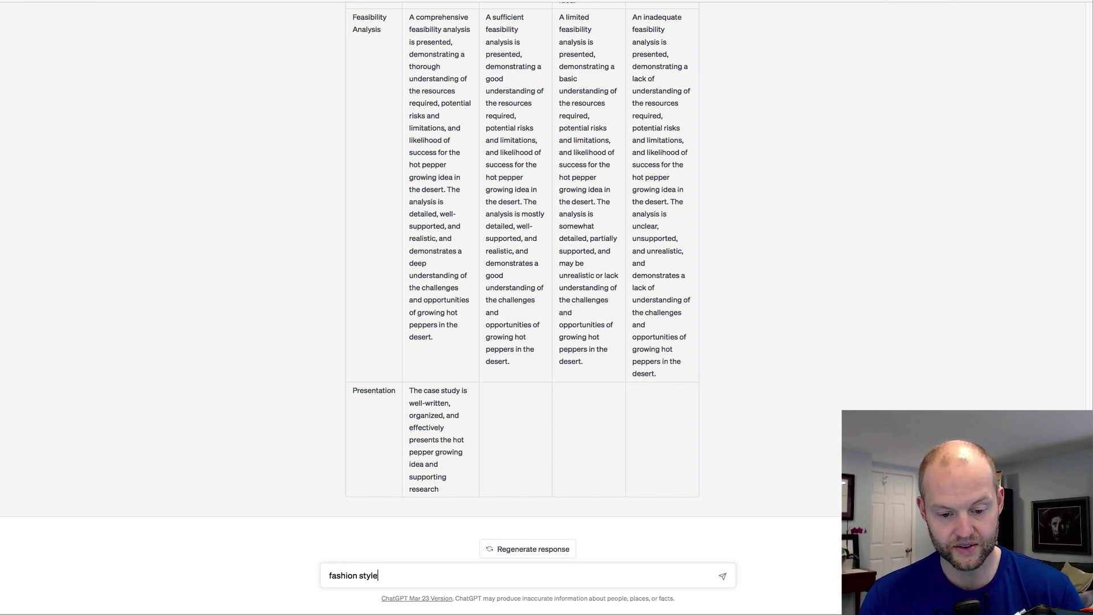
pyautogui.write('s,')
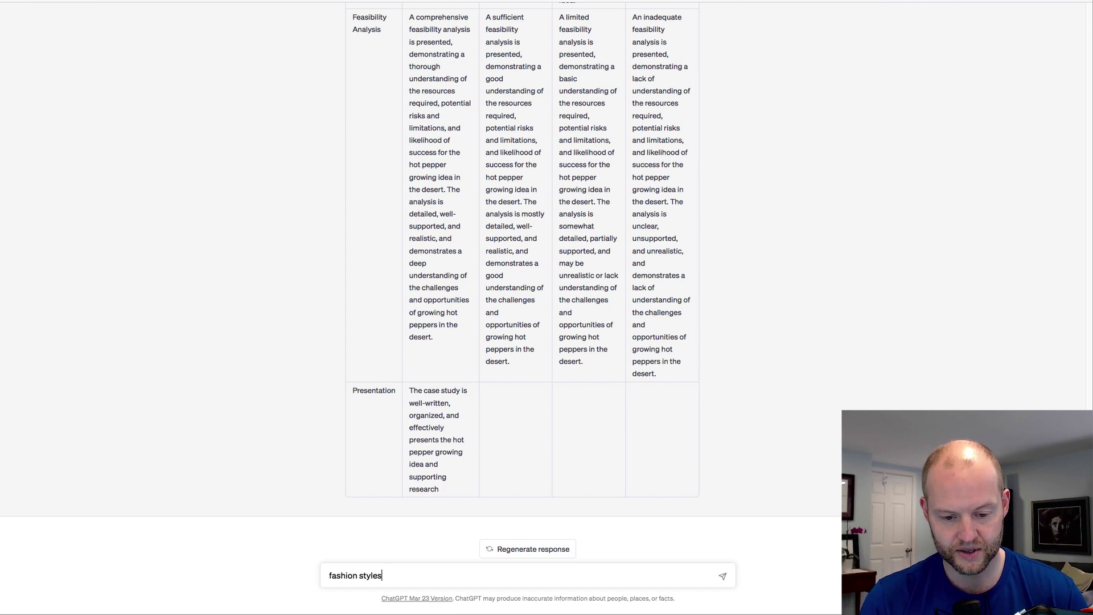
pyautogui.write('in germany')
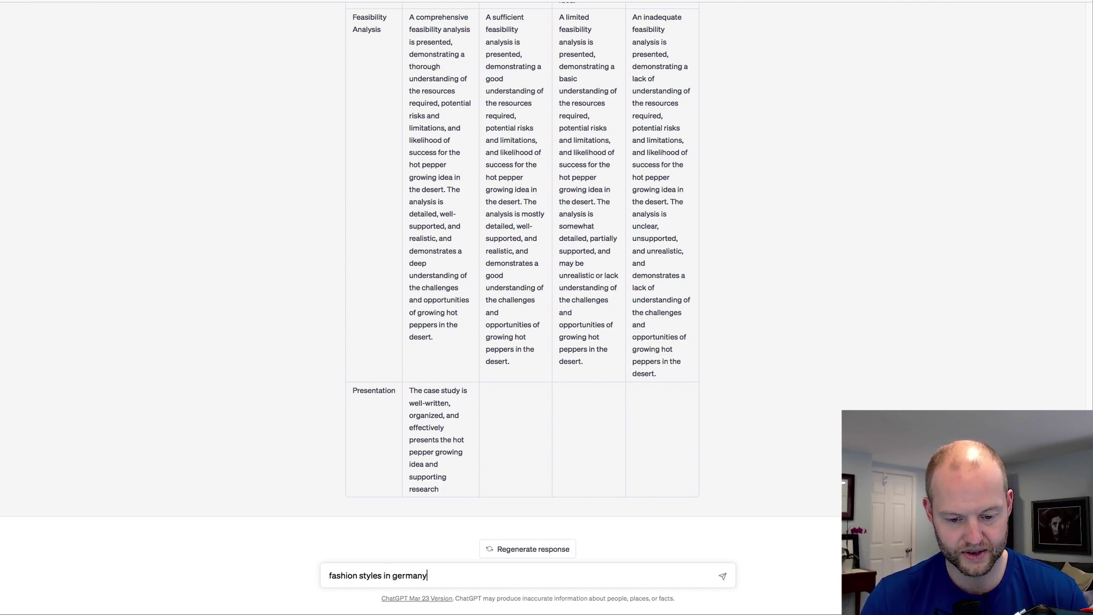
pyautogui.write(',')
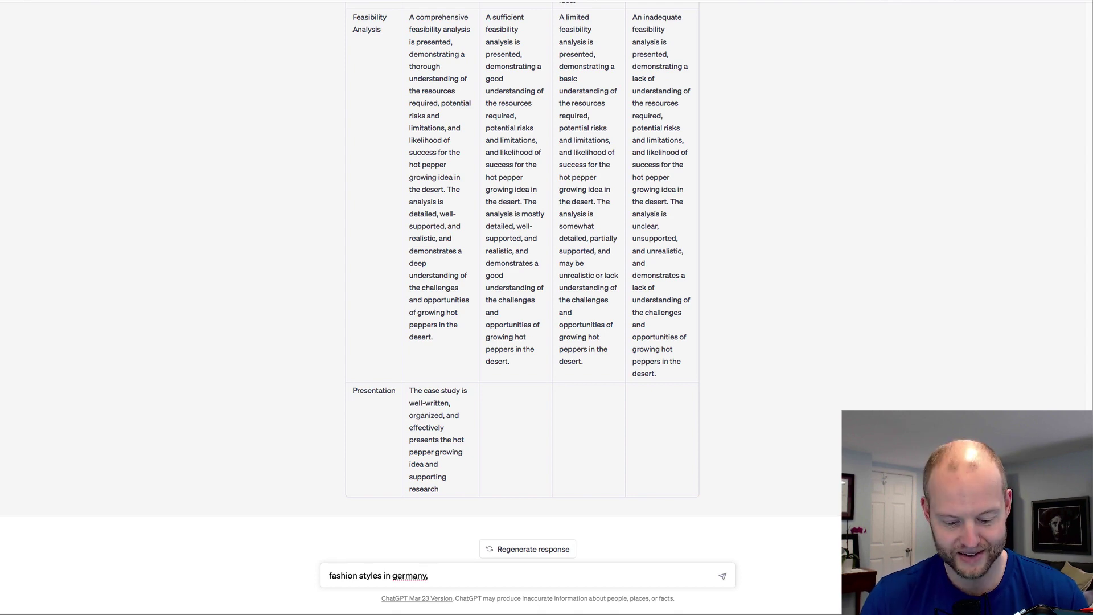
pyautogui.write(' report')
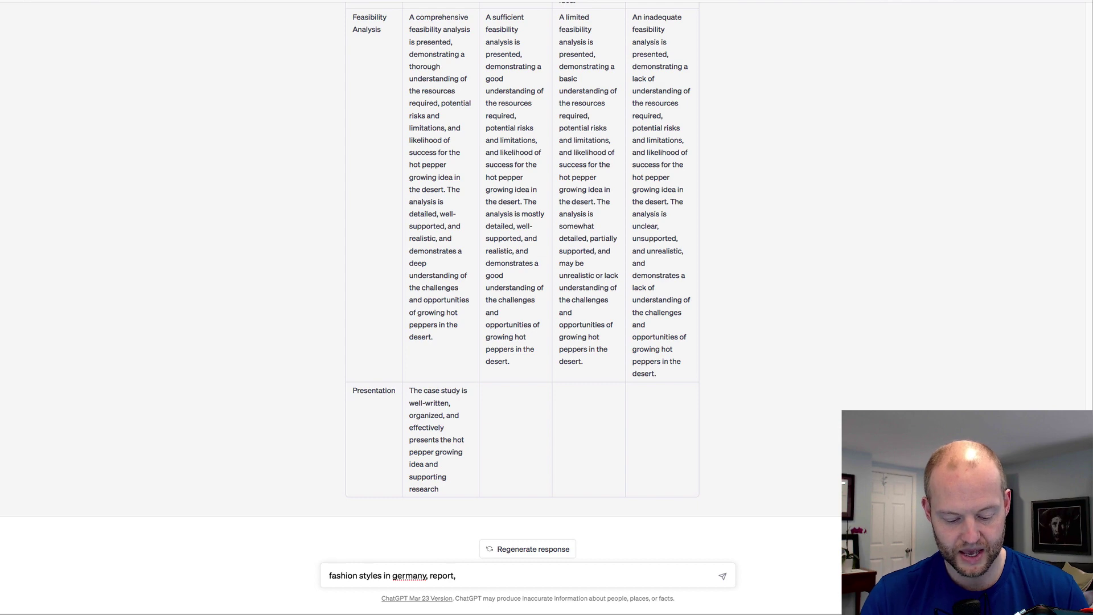
pyautogui.write(', 3 levels')
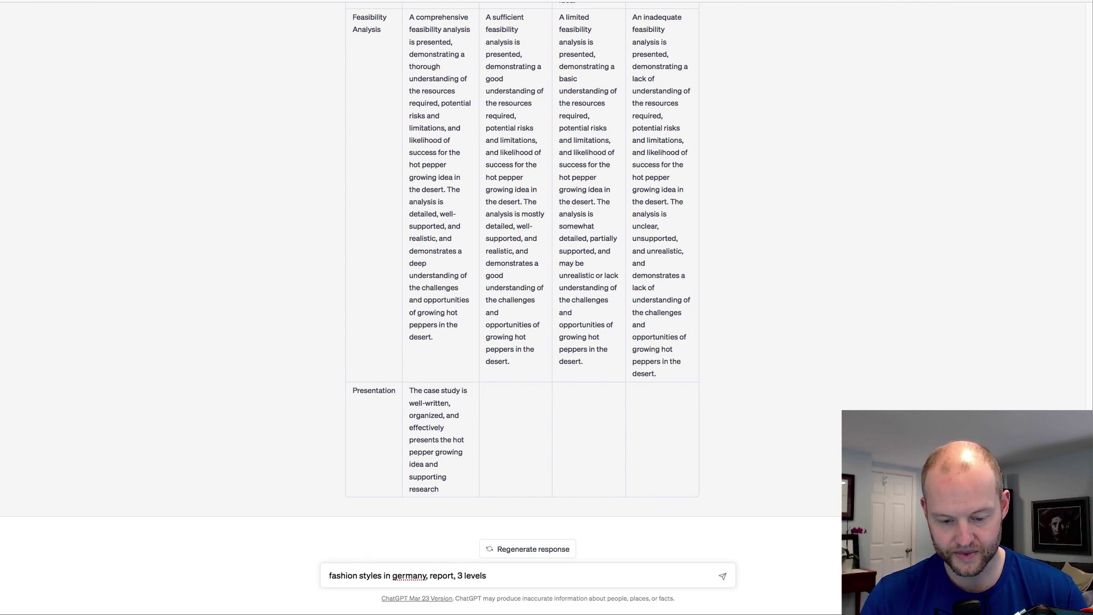
pyautogui.press('Return')
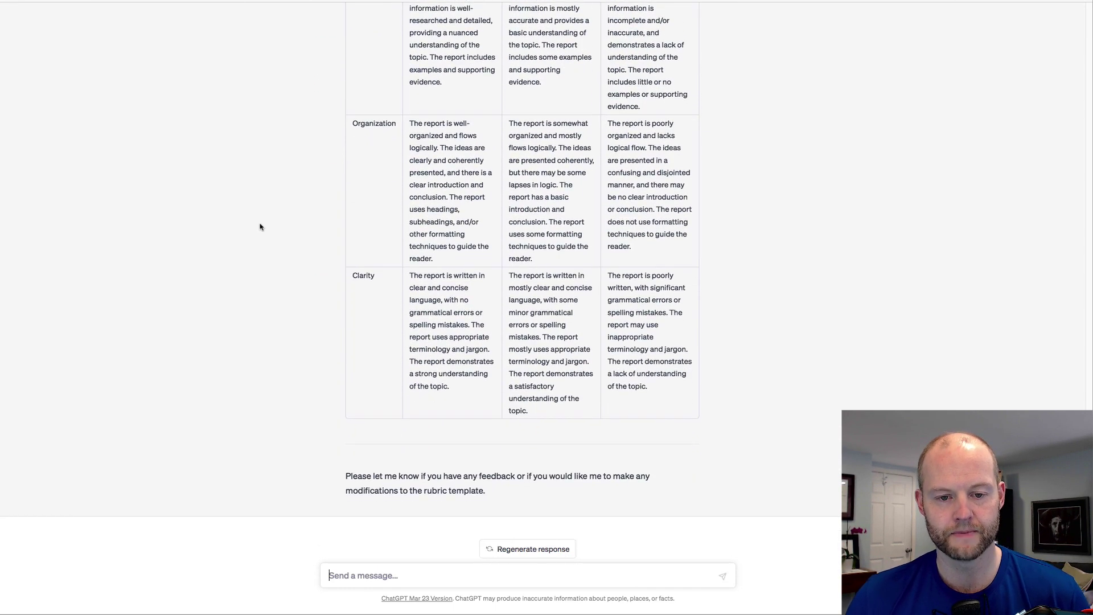
# Scroll up to the title and header of the Rubric for Fashion Styles in Germany Report
pyautogui.scroll(4, 302, 220)
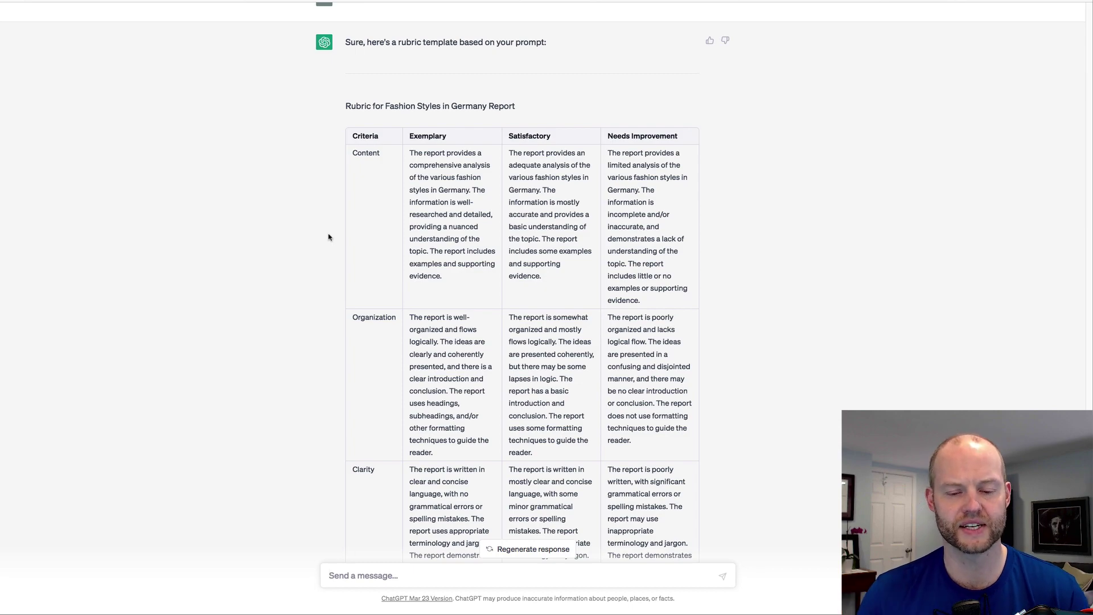
# Return to the top of the conversation and find the generic Rubric Template with Criterion 1–5
pyautogui.scroll(10, 330, 237)
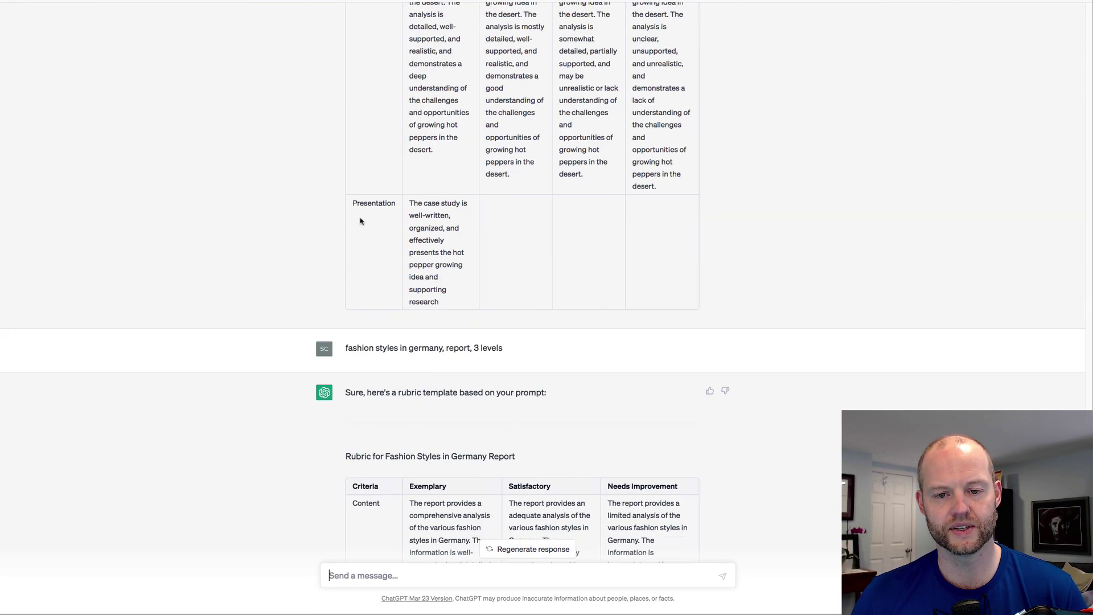
pyautogui.scroll(15, 359, 221)
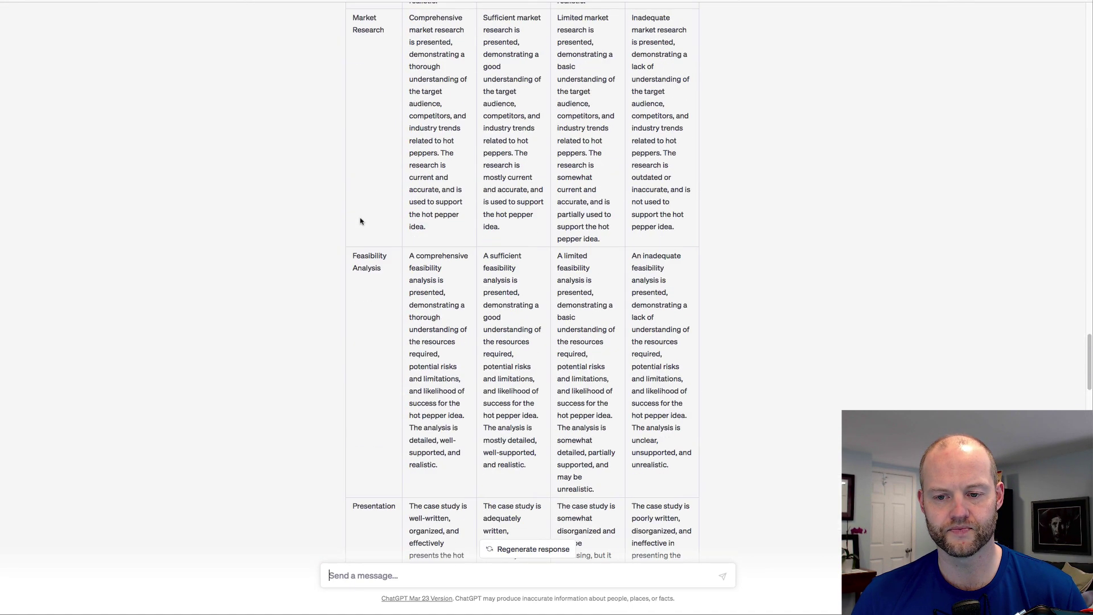
pyautogui.scroll(15, 359, 220)
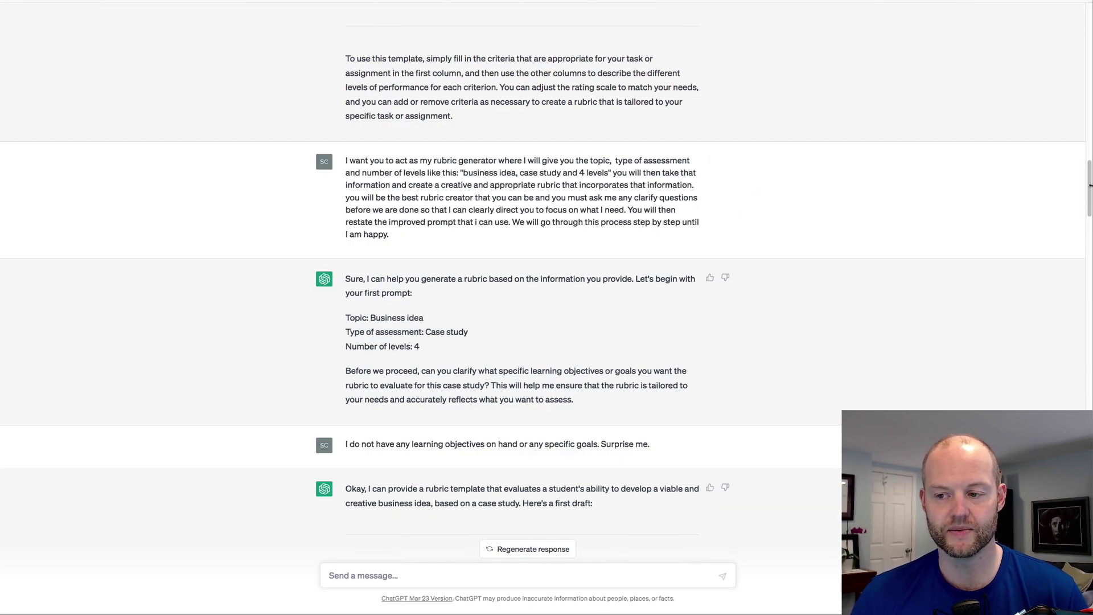
pyautogui.moveTo(1089, 188); pyautogui.dragTo(1089, 30)
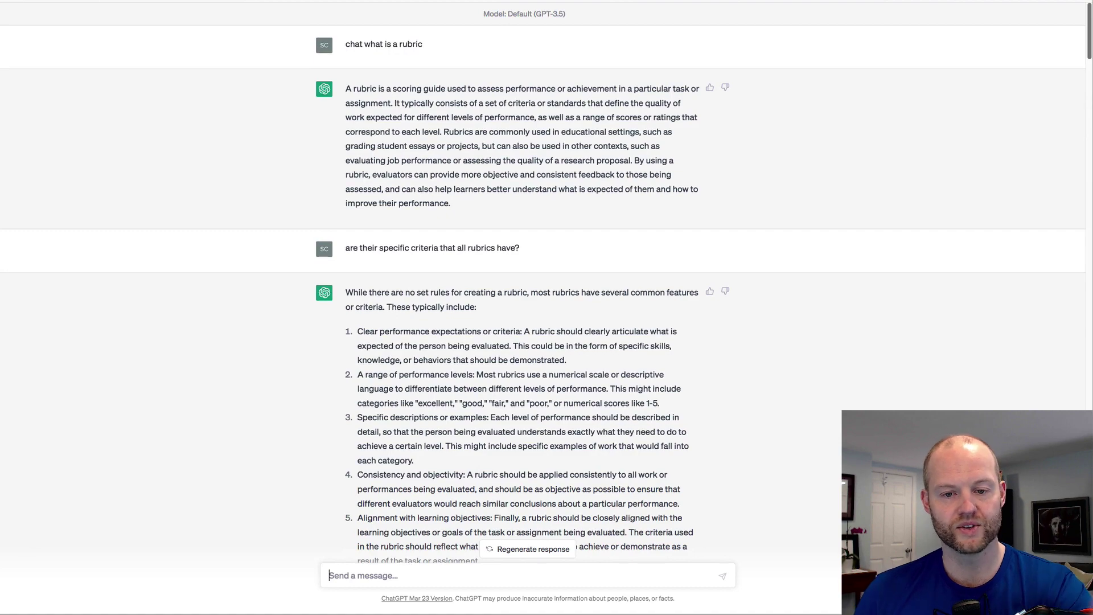
pyautogui.scroll(-5, 546, 284)
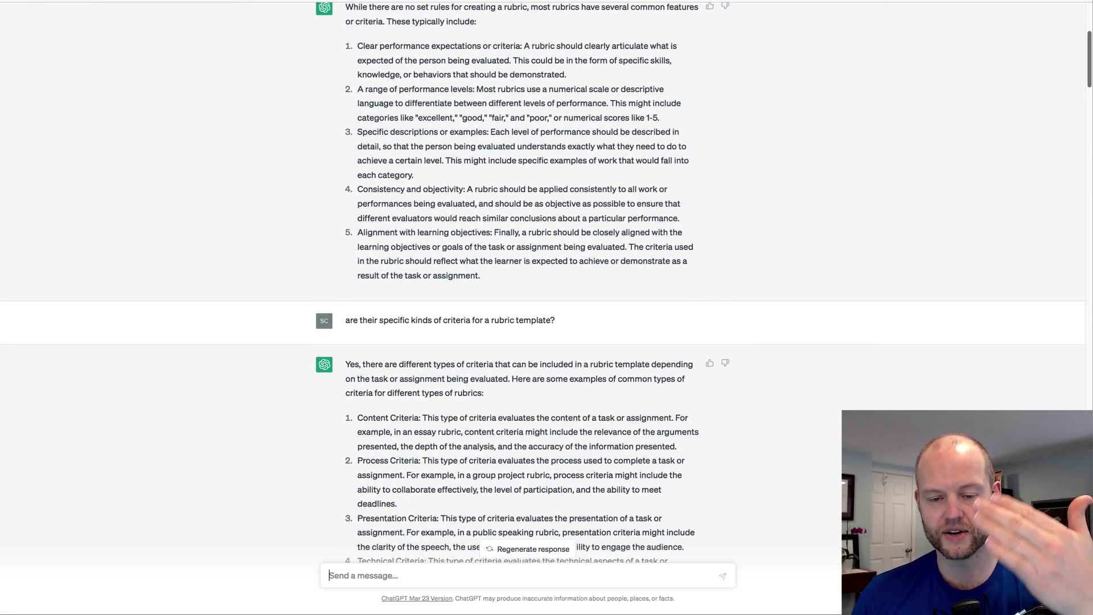
pyautogui.scroll(-5, 543, 289)
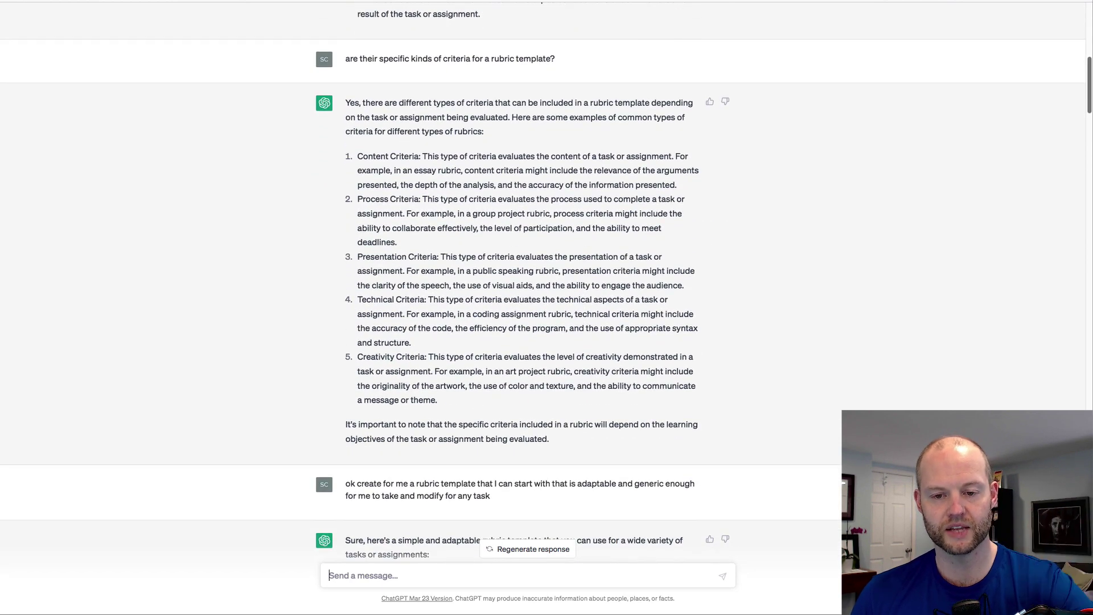
pyautogui.scroll(-2, 543, 285)
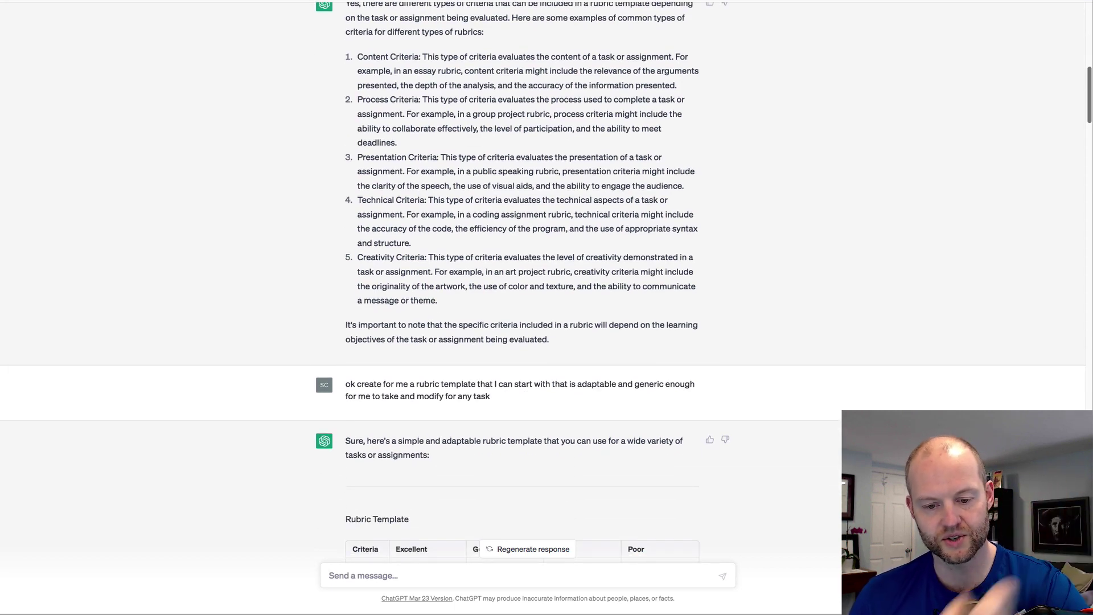
pyautogui.scroll(-6, 543, 285)
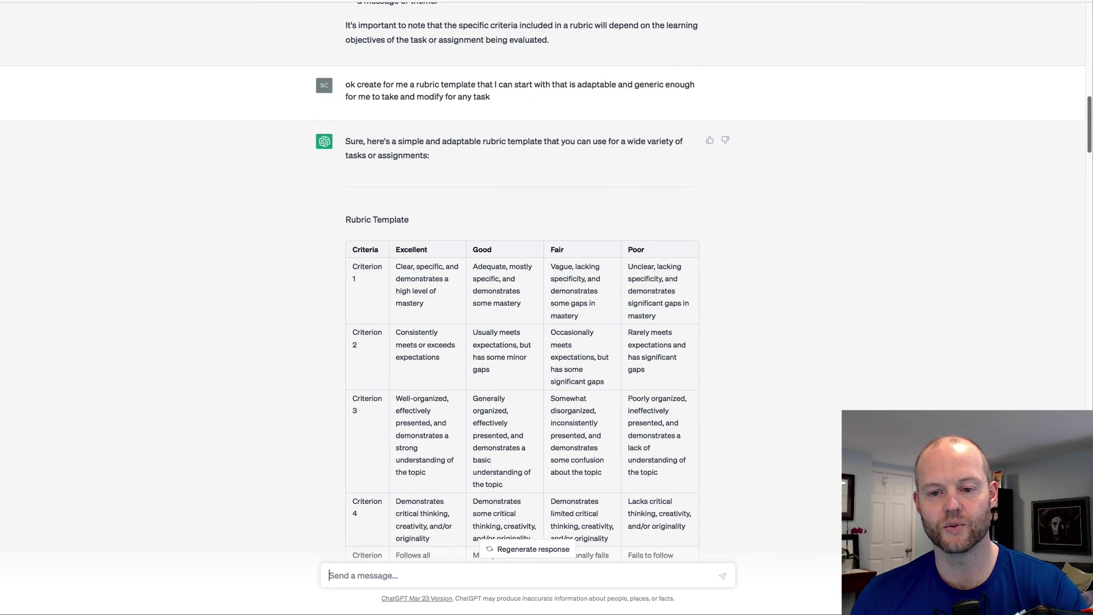
pyautogui.scroll(-3, 543, 285)
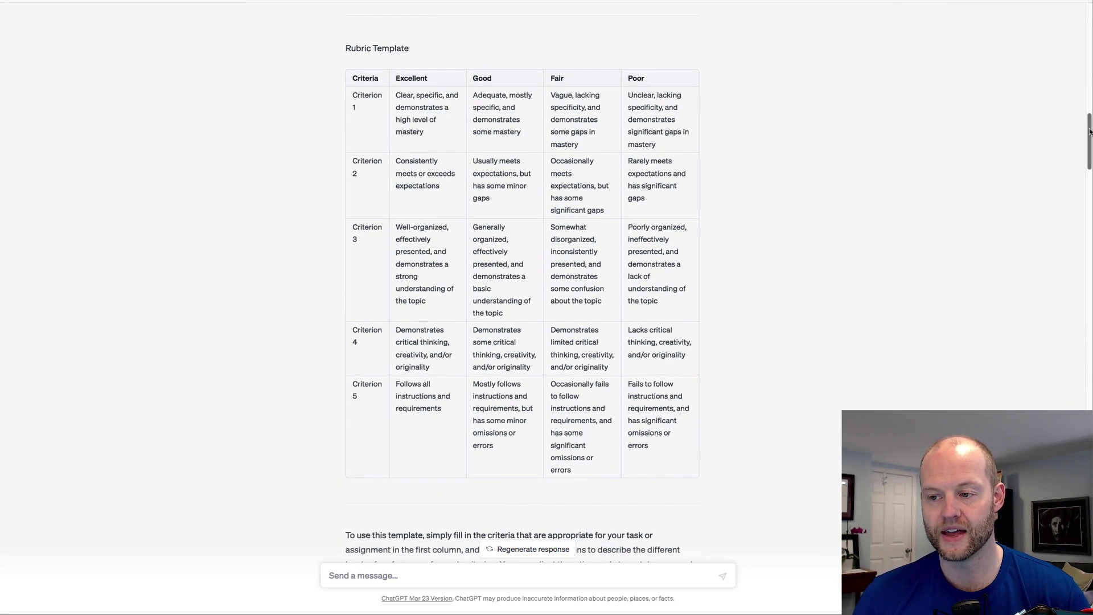
# Reread part of the rubric-generator prompt, then jump down to the fashion styles in Germany request
pyautogui.scroll(-6, 1089, 168)
pyautogui.scroll(-1, 1089, 168)
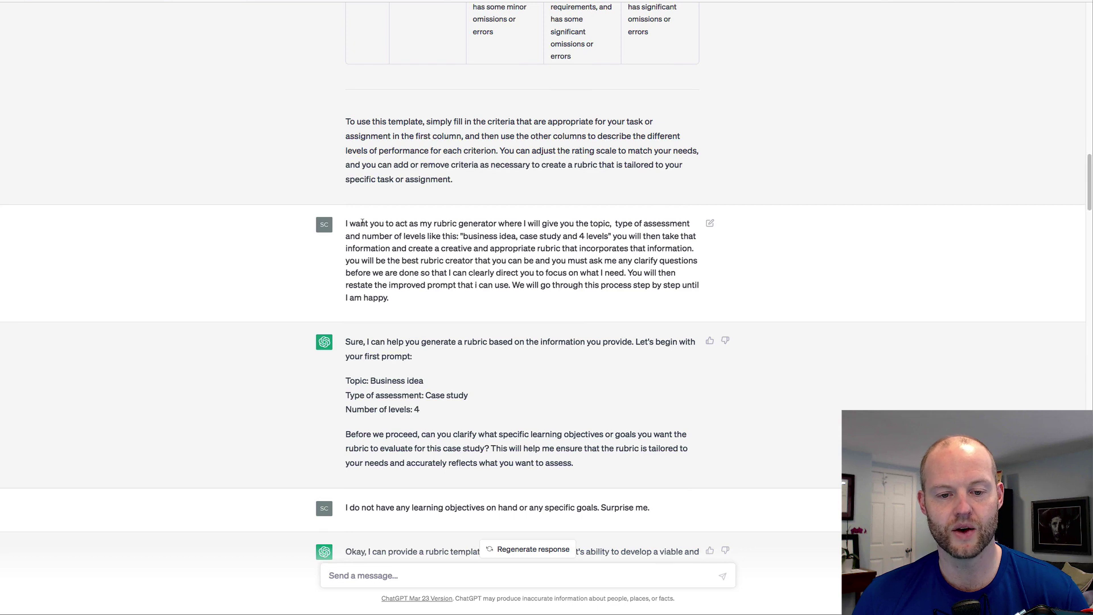
pyautogui.moveTo(360, 223); pyautogui.dragTo(487, 233)
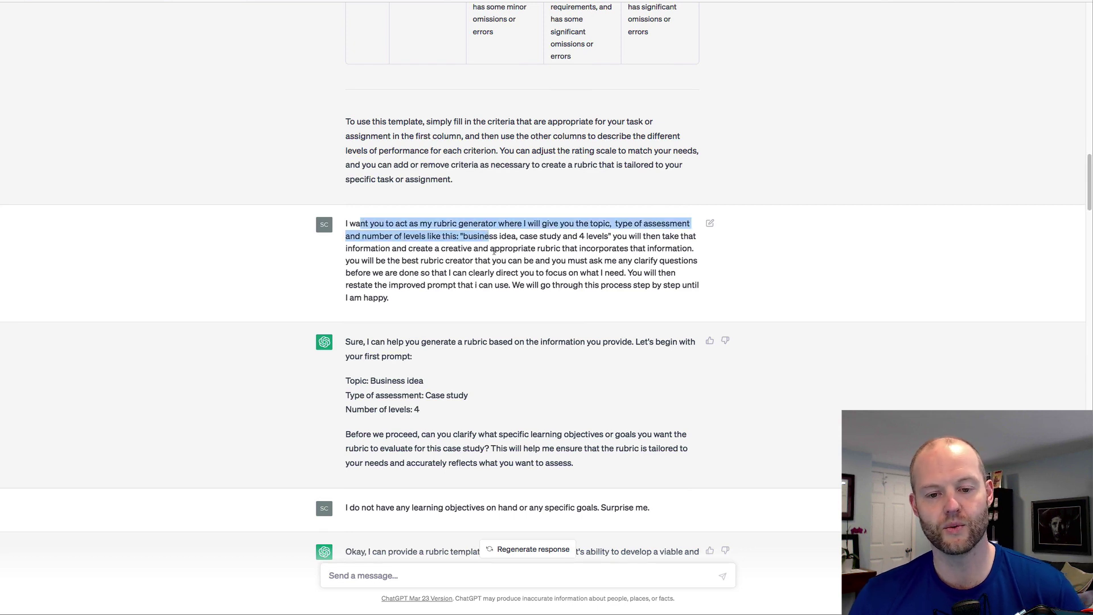
pyautogui.click(493, 251)
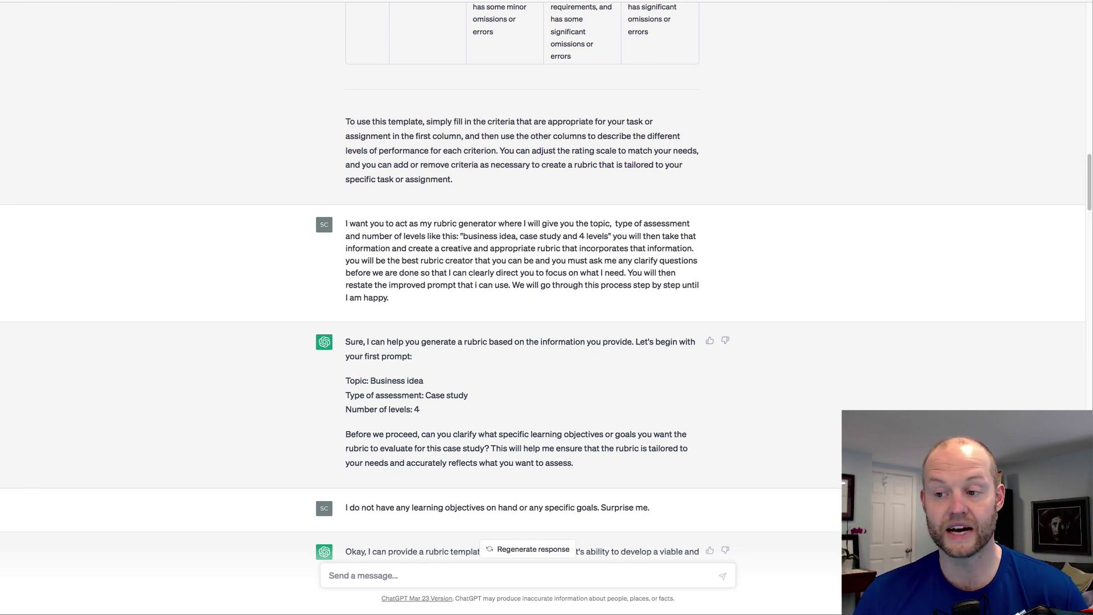
pyautogui.moveTo(1089, 165); pyautogui.dragTo(1089, 167)
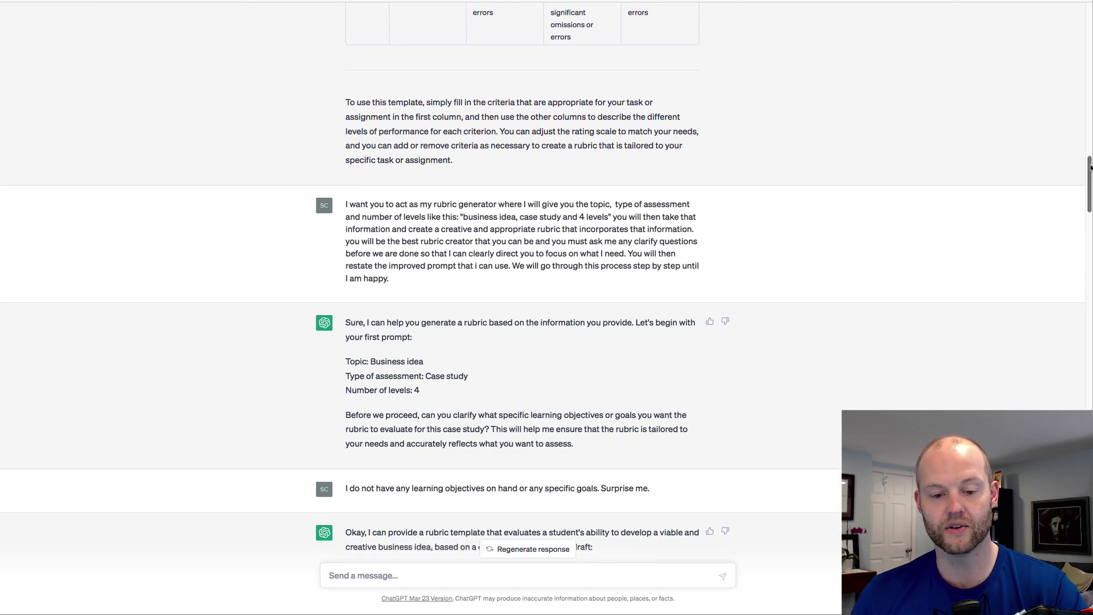
pyautogui.moveTo(1090, 167); pyautogui.dragTo(1088, 424)
# Review the Fashion Styles in Germany rubric from Content to Clarity, highlighting the Exemplary Content wording
pyautogui.scroll(-15, 865, 371)
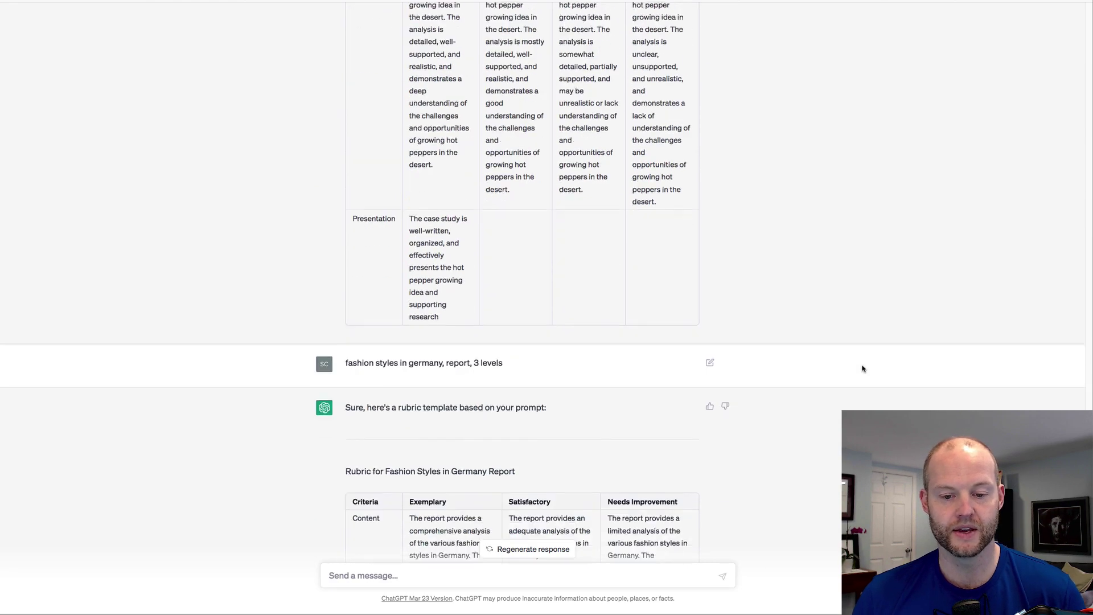
pyautogui.scroll(-3, 508, 283)
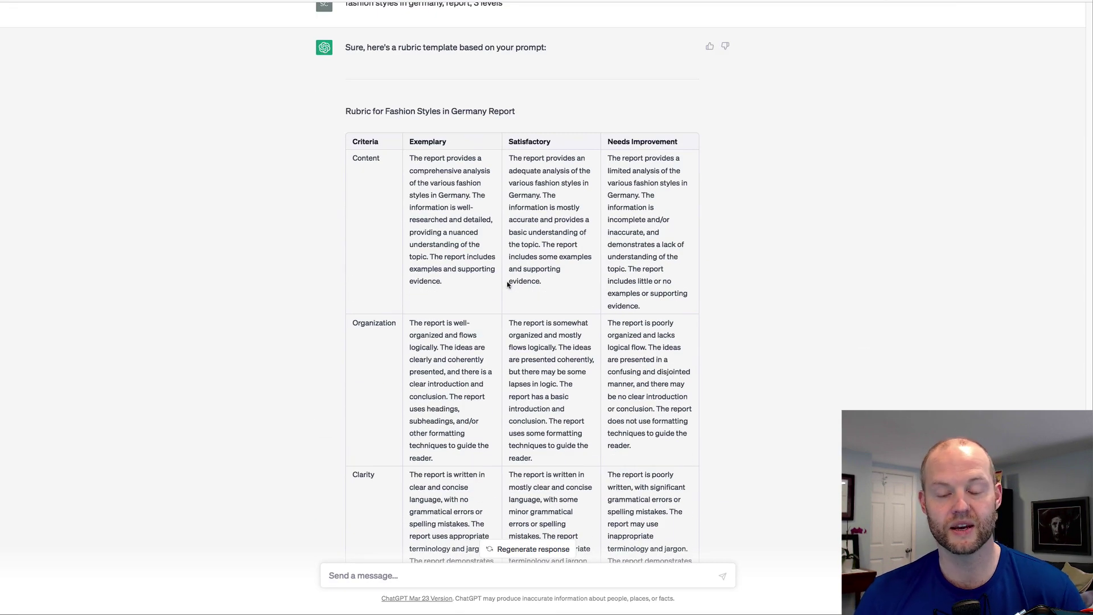
pyautogui.scroll(2, 449, 173)
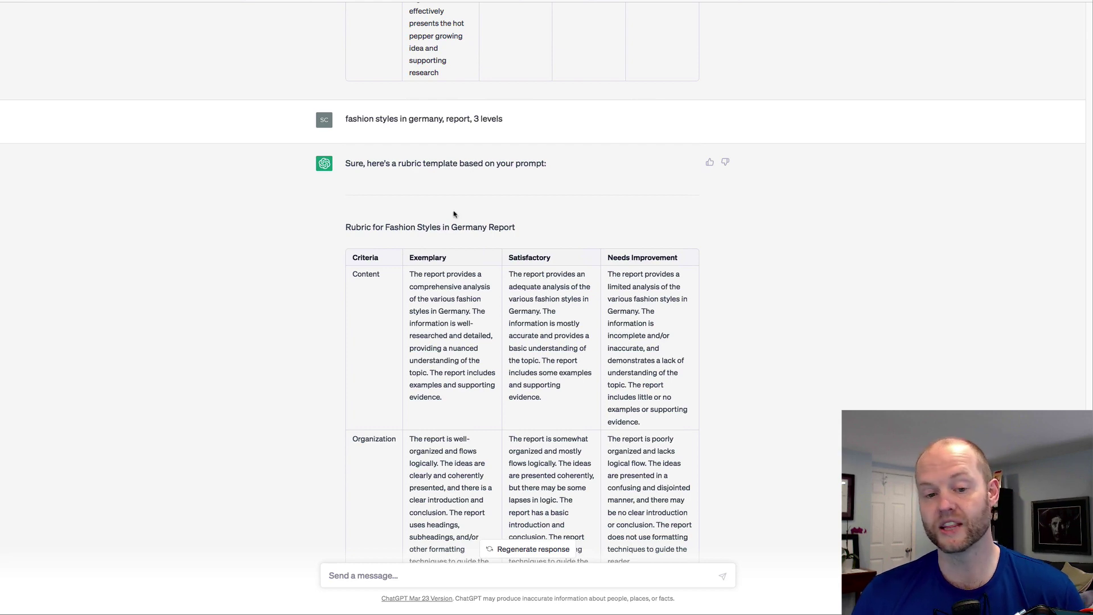
pyautogui.scroll(-2, 452, 211)
pyautogui.scroll(-1, 451, 191)
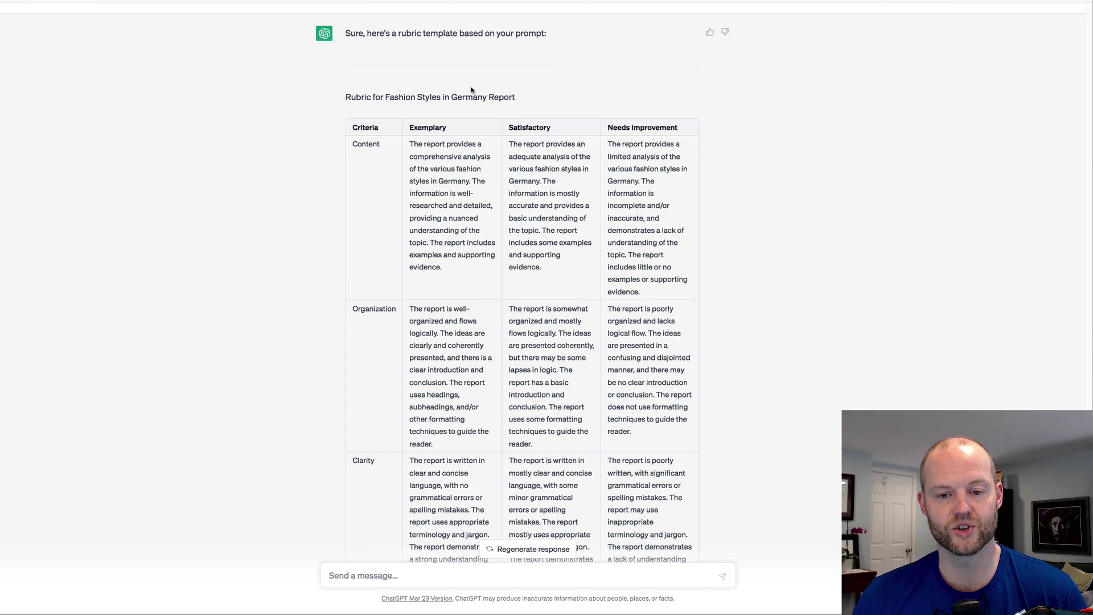
pyautogui.scroll(-1, 367, 142)
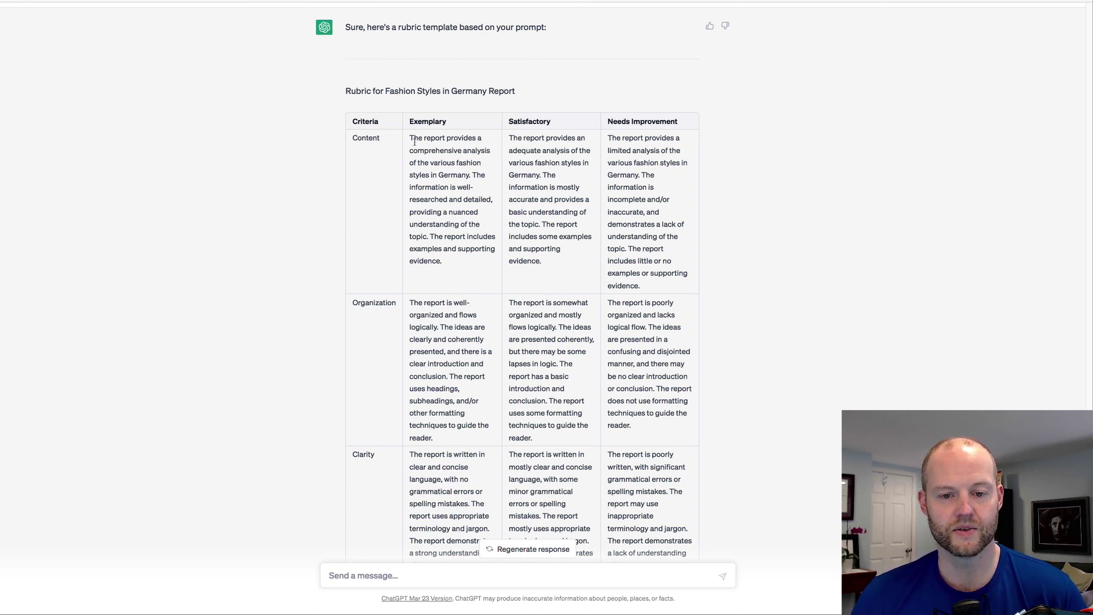
pyautogui.moveTo(414, 138); pyautogui.dragTo(452, 164)
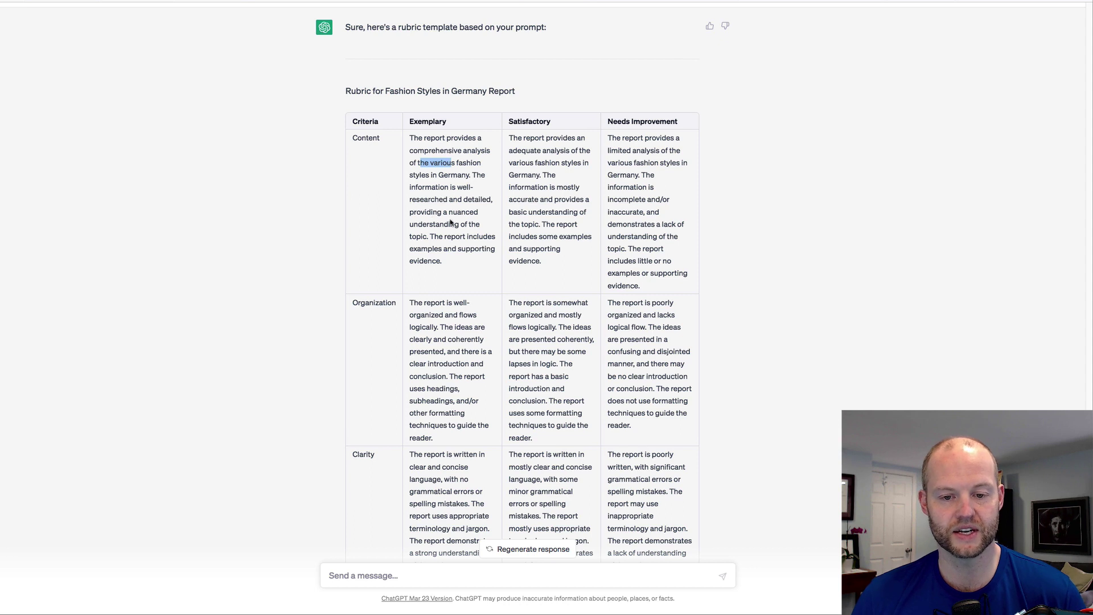
pyautogui.scroll(-2, 449, 228)
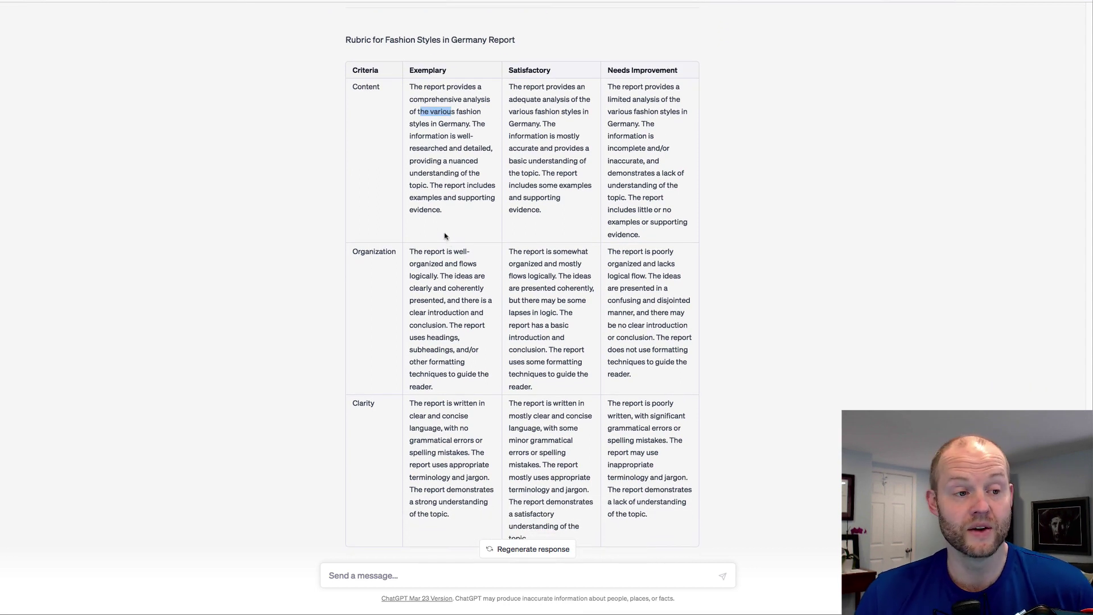